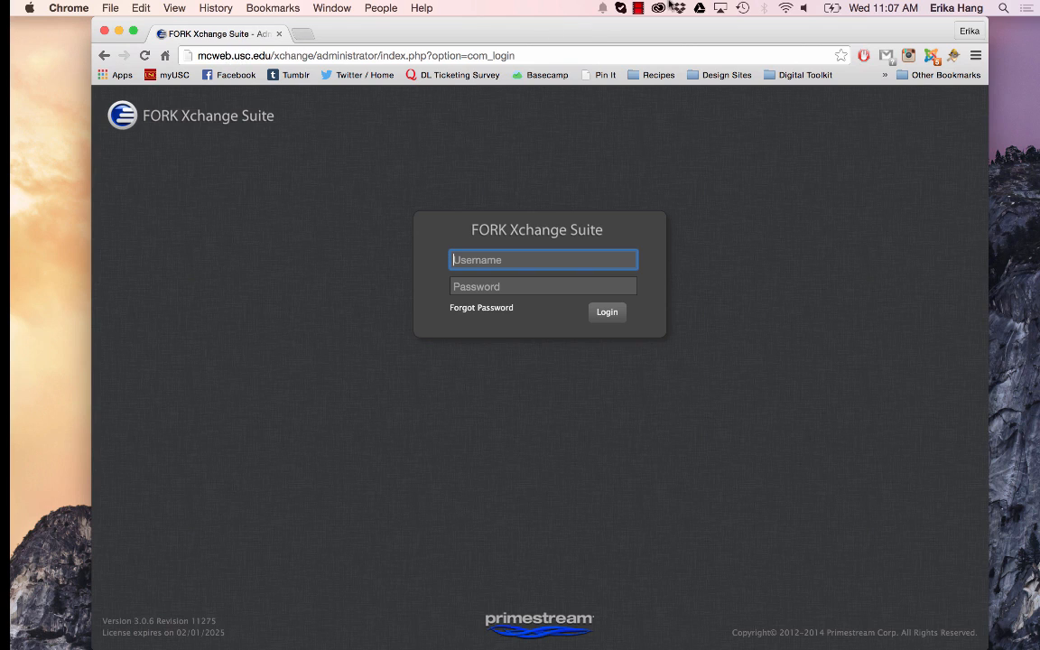
# Check which Wi-Fi network the computer is connected to
pyautogui.click(785, 8)
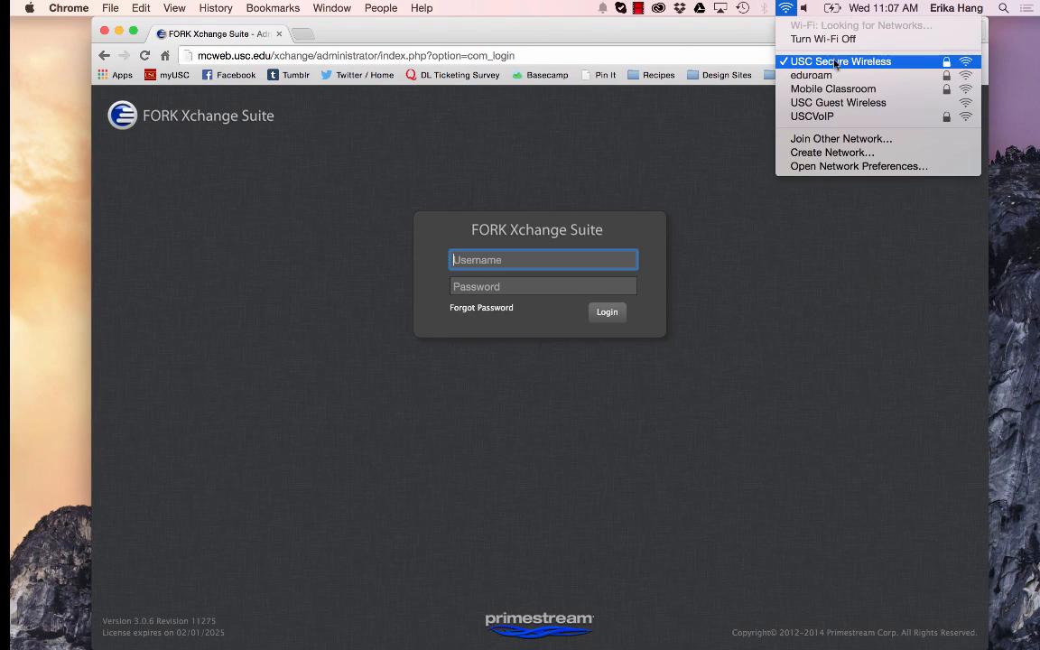
pyautogui.click(787, 7)
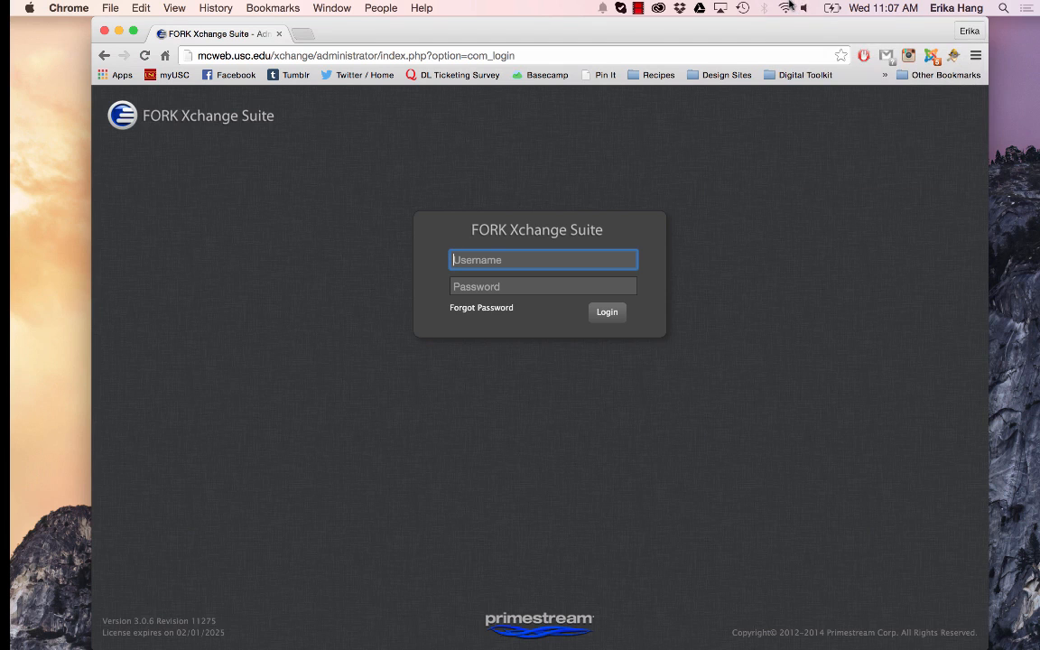
# Open the site annenbergdl.org in a new browser tab
pyautogui.click(309, 35)
pyautogui.write('annenbergd')
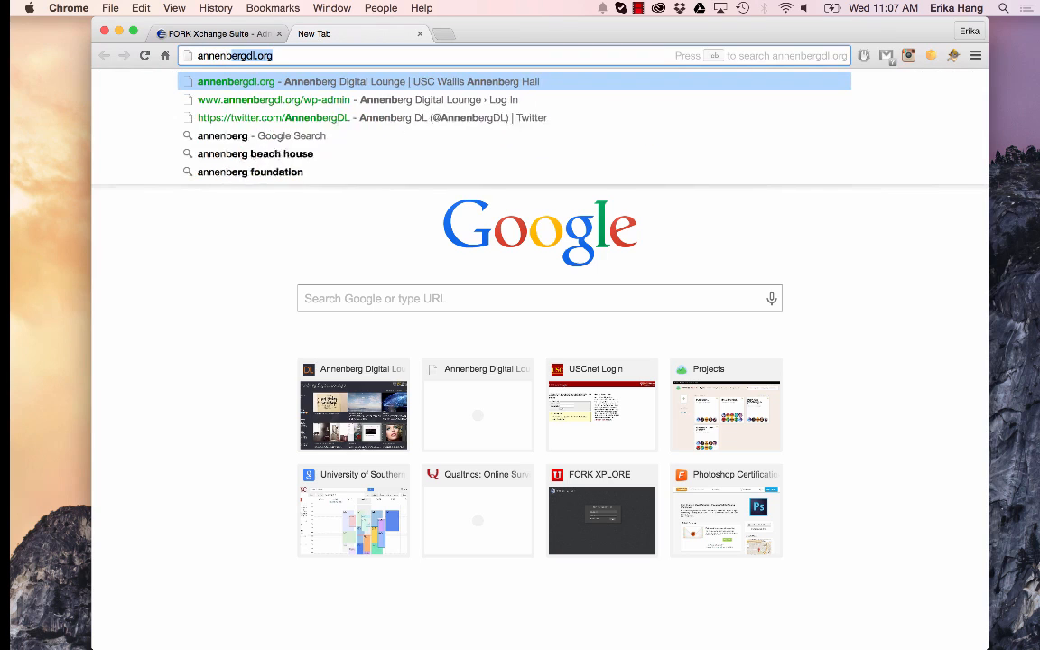
pyautogui.write('l.org')
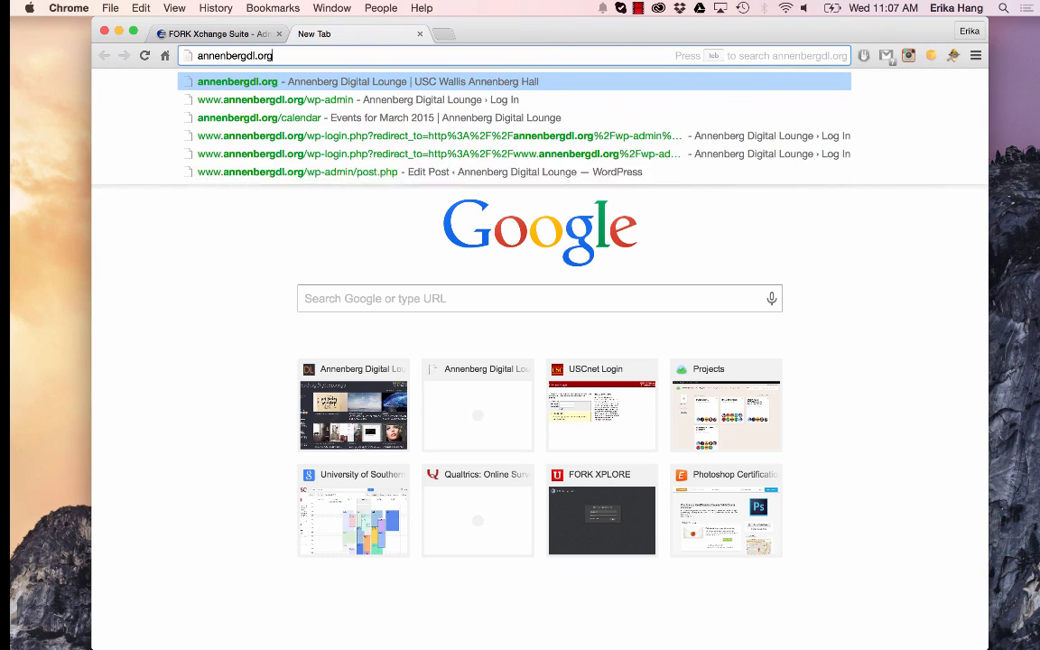
pyautogui.press('Return')
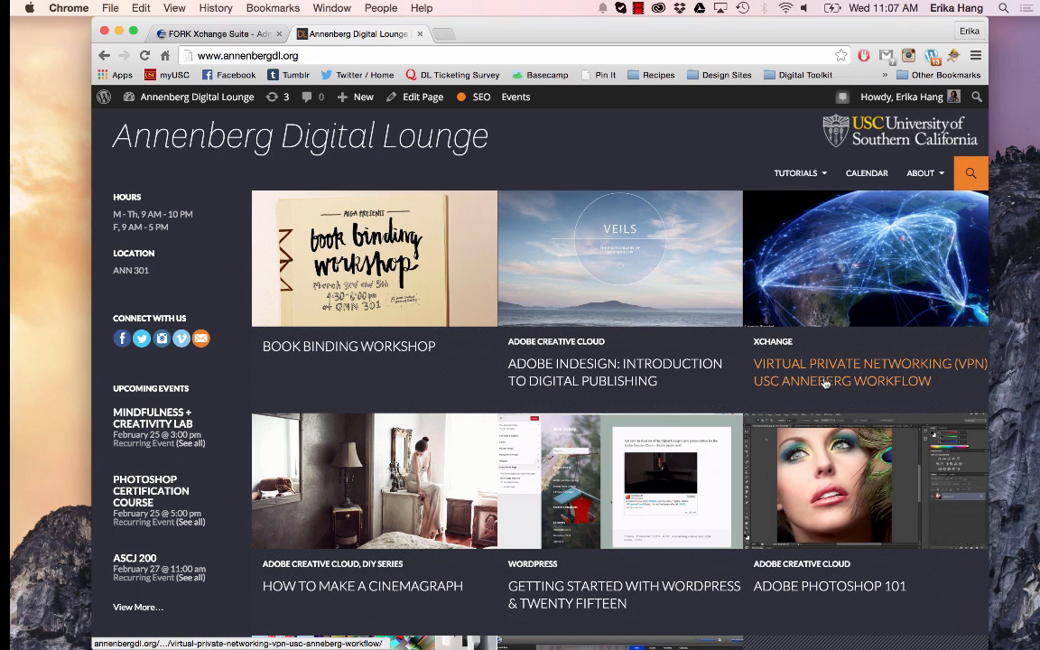
# Open the Virtual Private Networking (VPN) workflow article from the site's Xchange tutorials
pyautogui.moveTo(800, 173)
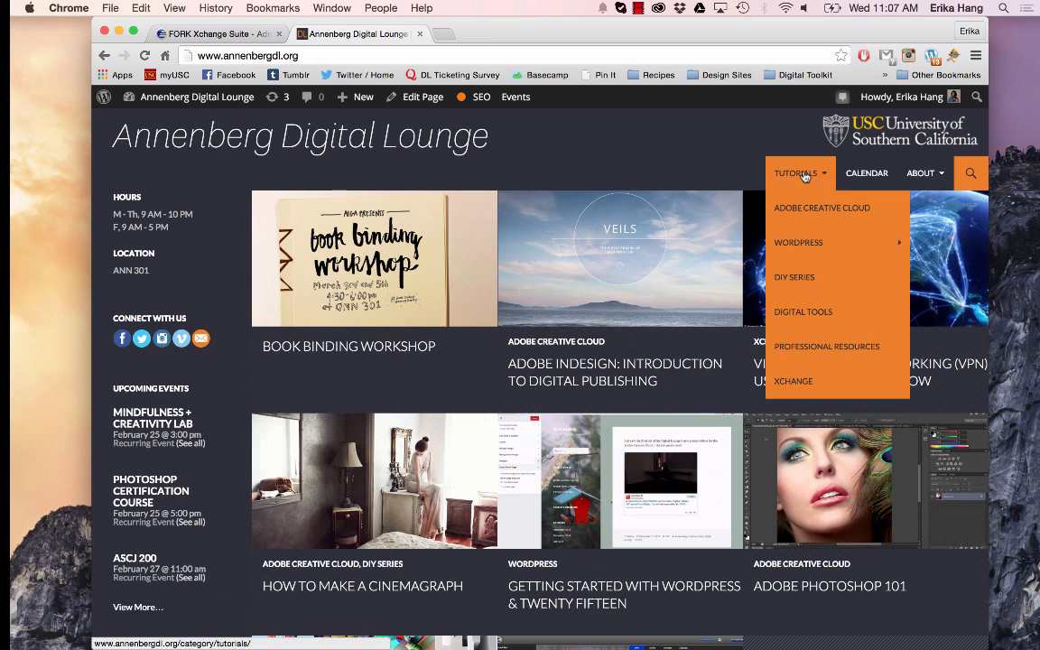
pyautogui.click(798, 384)
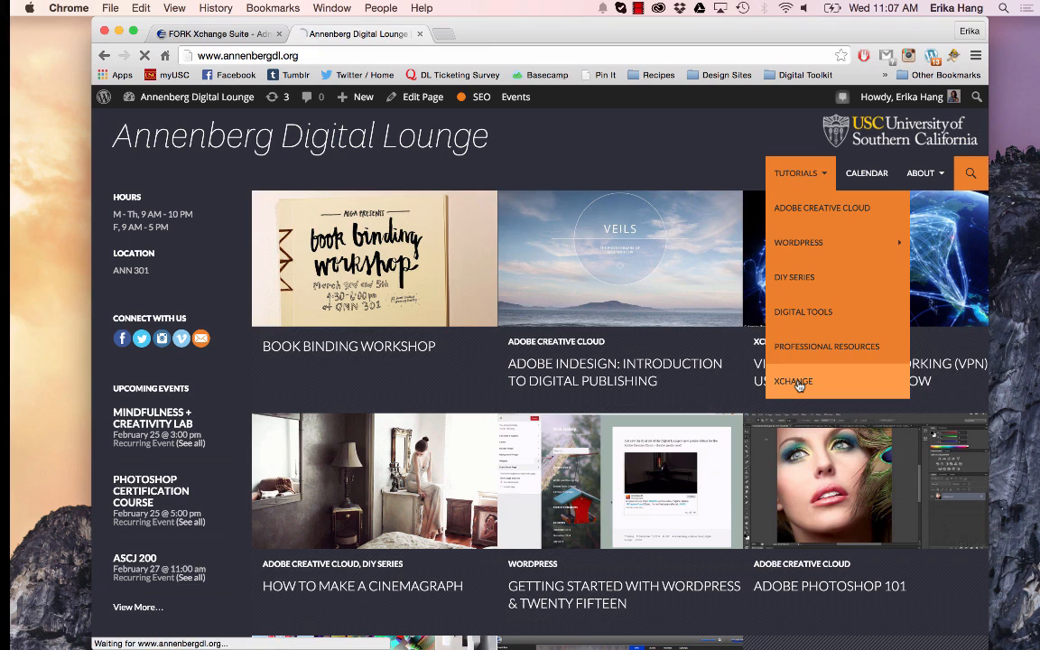
pyautogui.click(378, 372)
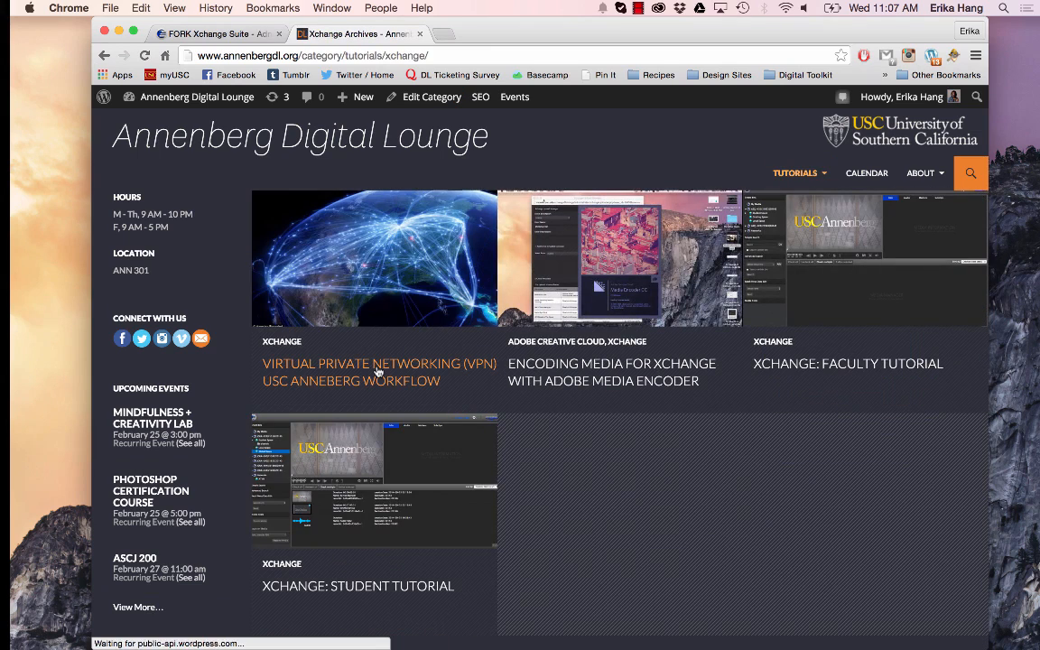
# Look through the VPN article's AnyConnect download links, installation steps and Mac and Windows screencasts, and close the article's tab
pyautogui.scroll(-5, 378, 372)
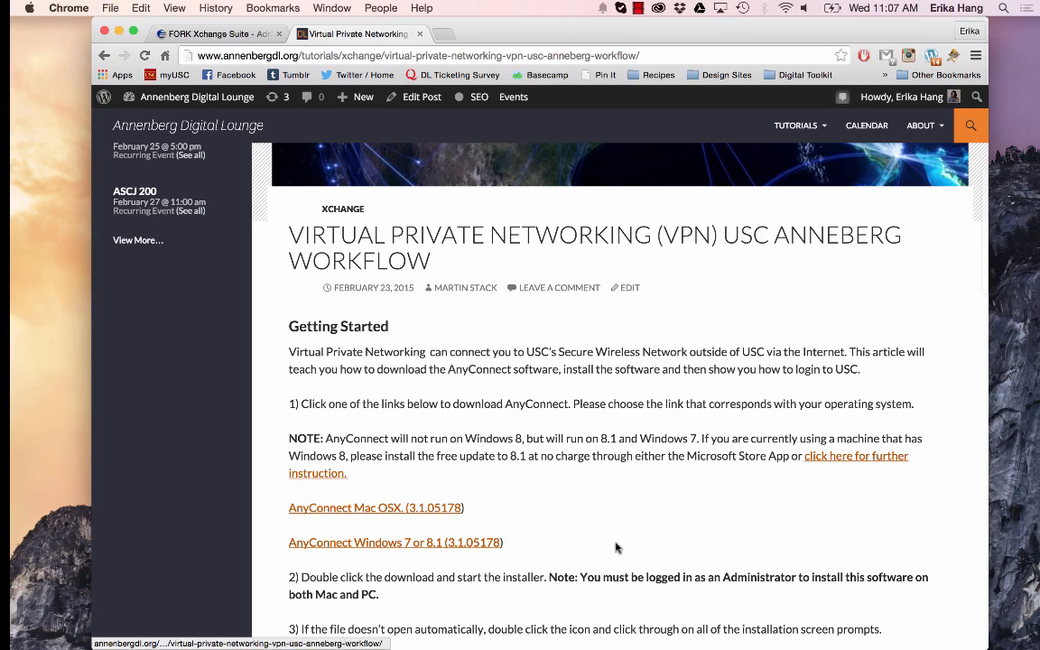
pyautogui.scroll(-2, 617, 544)
pyautogui.scroll(-1, 617, 544)
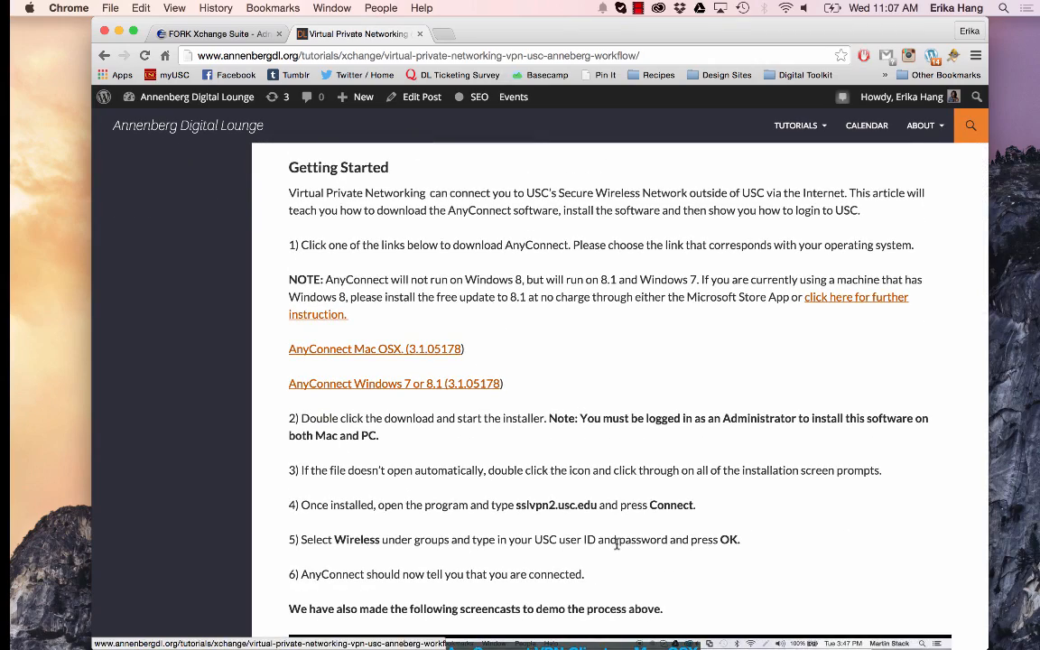
pyautogui.scroll(-6, 616, 544)
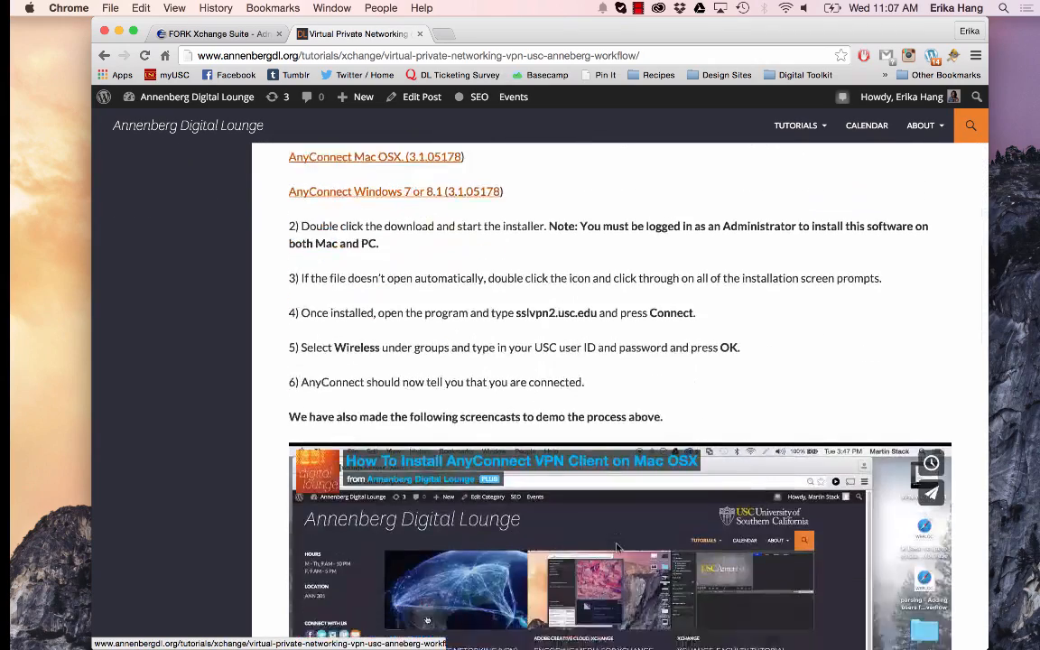
pyautogui.scroll(-1, 617, 548)
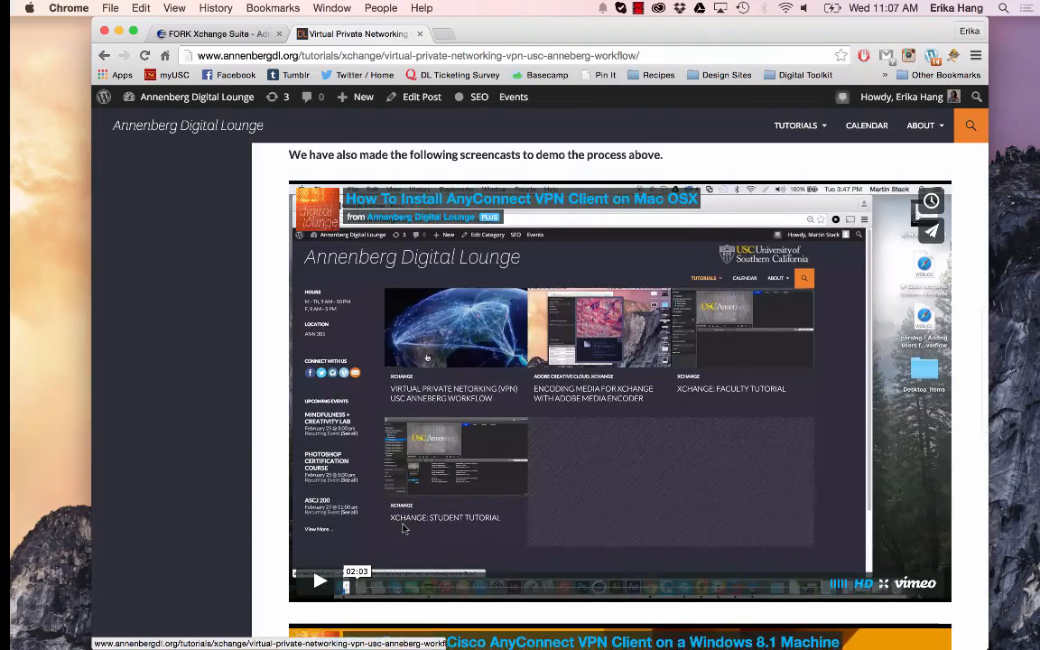
pyautogui.scroll(-2, 405, 527)
pyautogui.scroll(2, 430, 549)
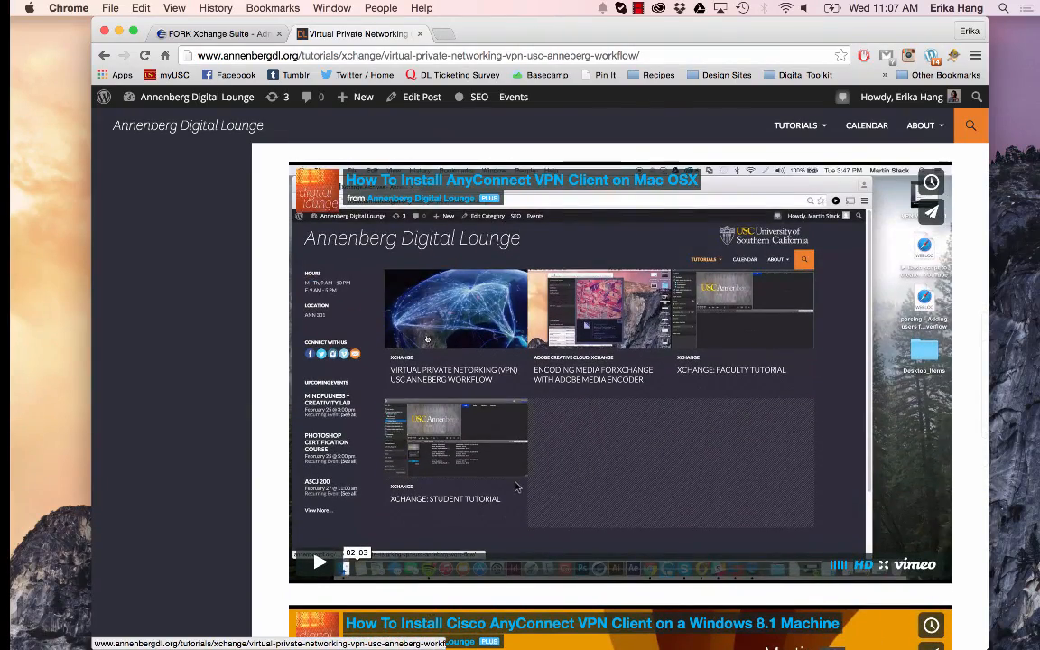
pyautogui.scroll(-4, 619, 350)
pyautogui.scroll(-2, 620, 351)
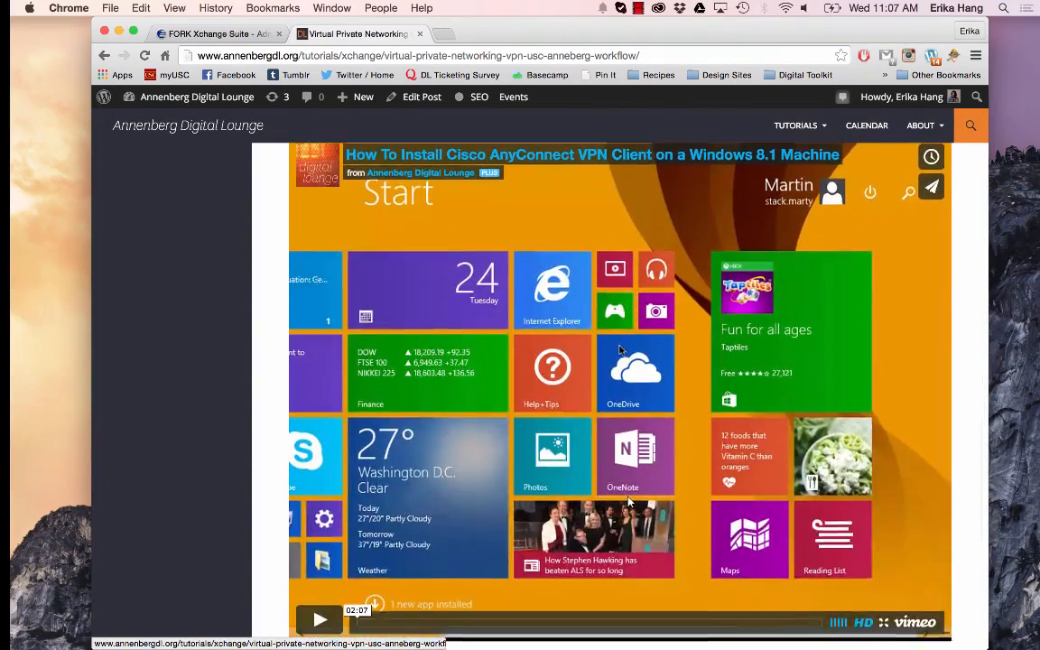
pyautogui.scroll(7, 505, 226)
pyautogui.click(418, 35)
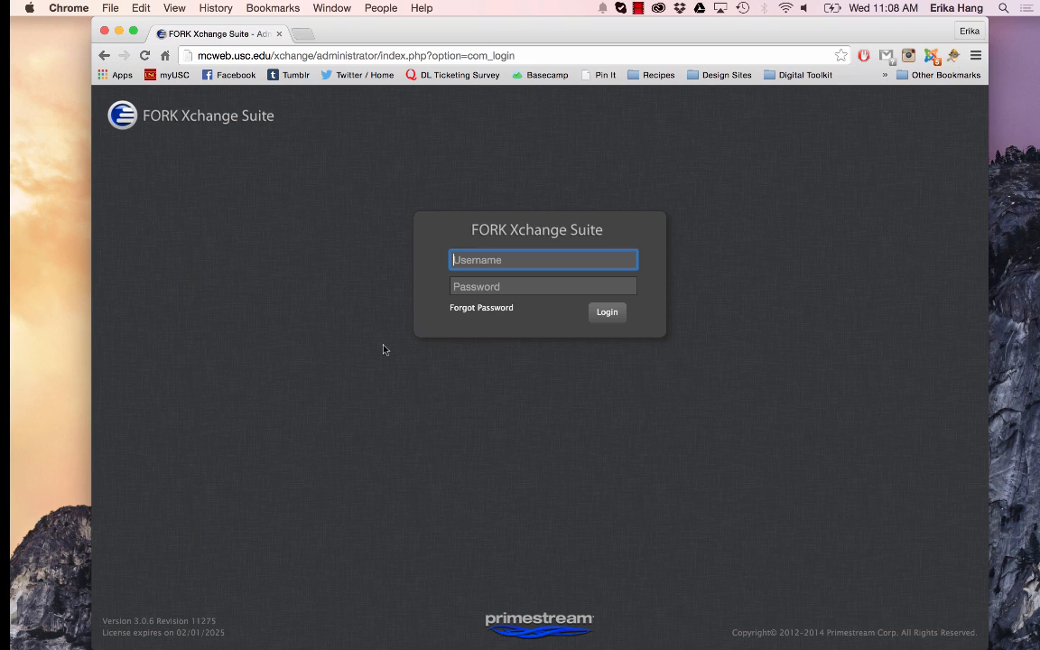
pyautogui.write('ttrojan')
pyautogui.press('BackSpace')
pyautogui.press('BackSpace')
pyautogui.press('BackSpace')
pyautogui.press('BackSpace')
pyautogui.press('BackSpace')
pyautogui.press('BackSpace')
pyautogui.press('BackSpace')
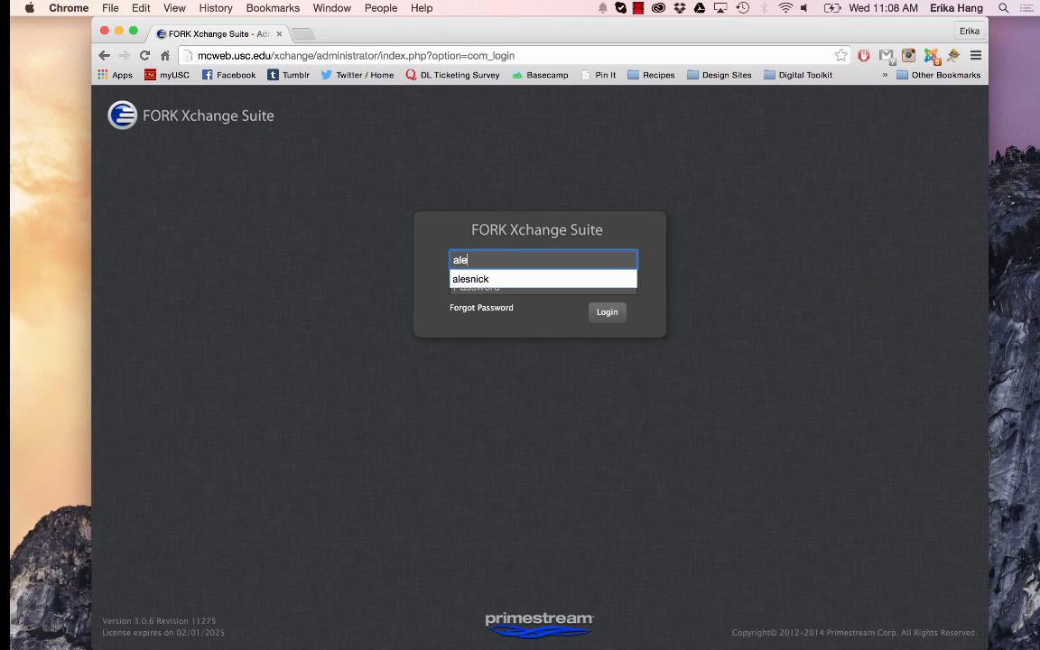
# Log in to FORK Xchange Suite with the account username and password
pyautogui.press('Tab')
pyautogui.write('••••••••')
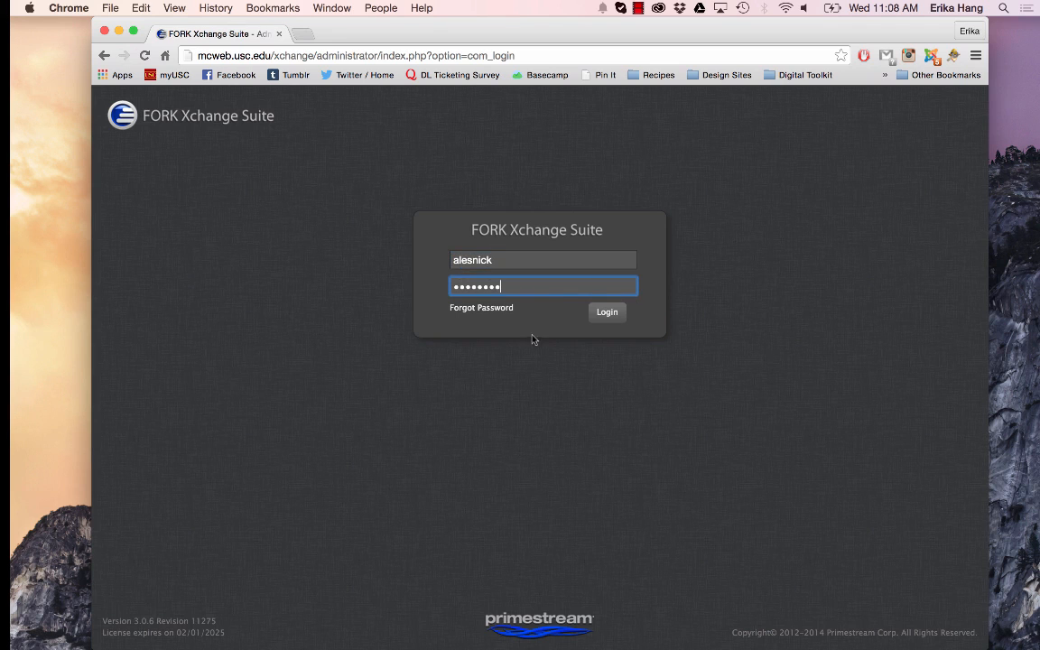
pyautogui.click(606, 314)
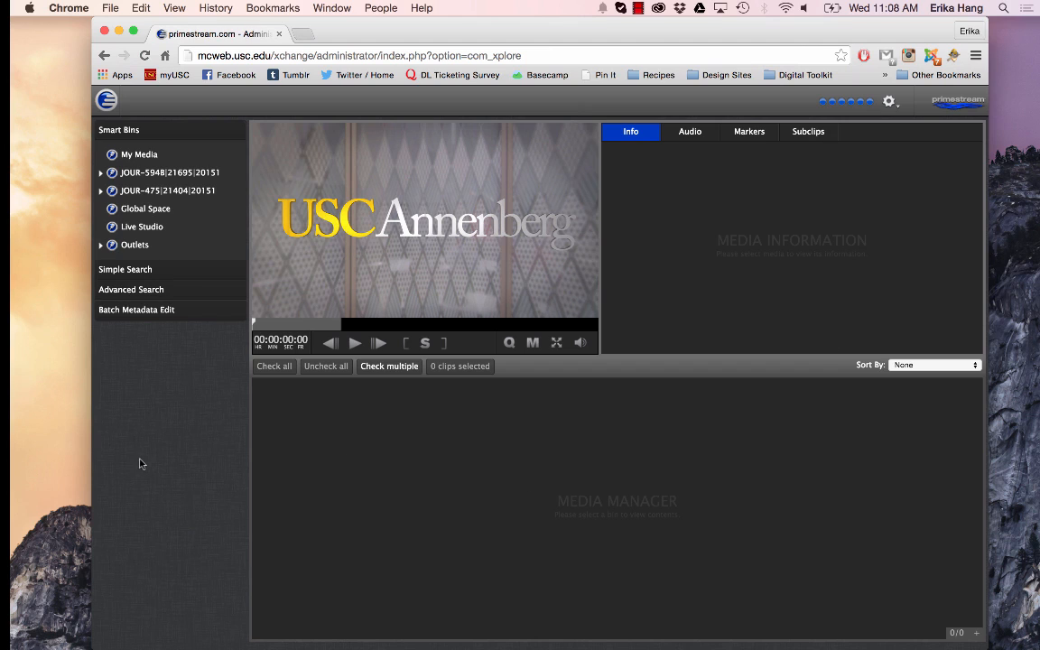
# Go to the Xplore page and list the clips in the My Media smart bin
pyautogui.moveTo(105, 96)
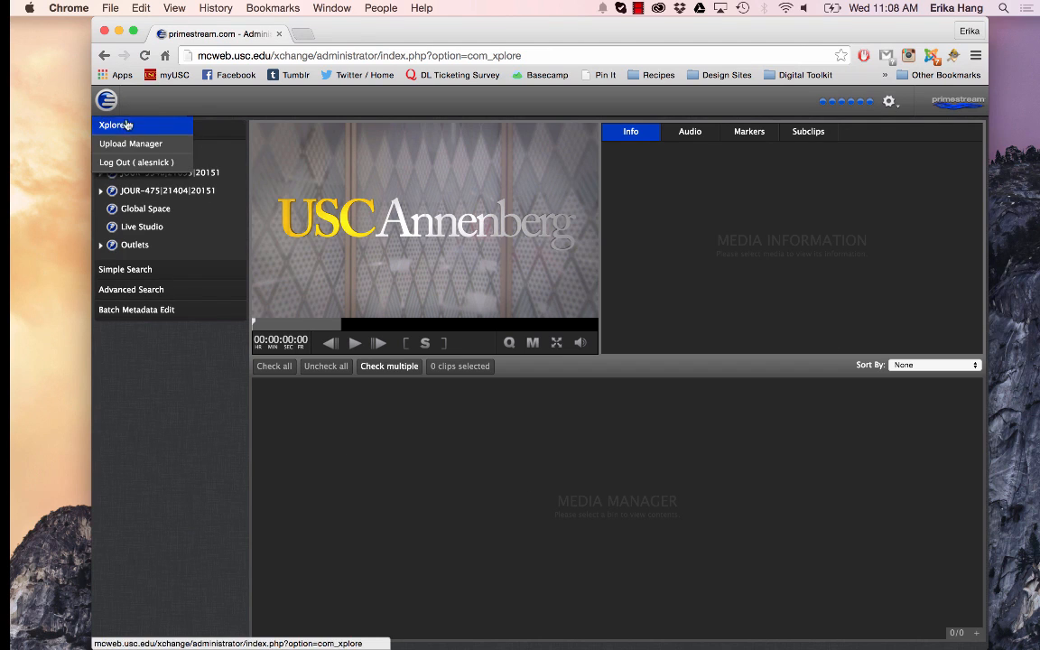
pyautogui.click(127, 125)
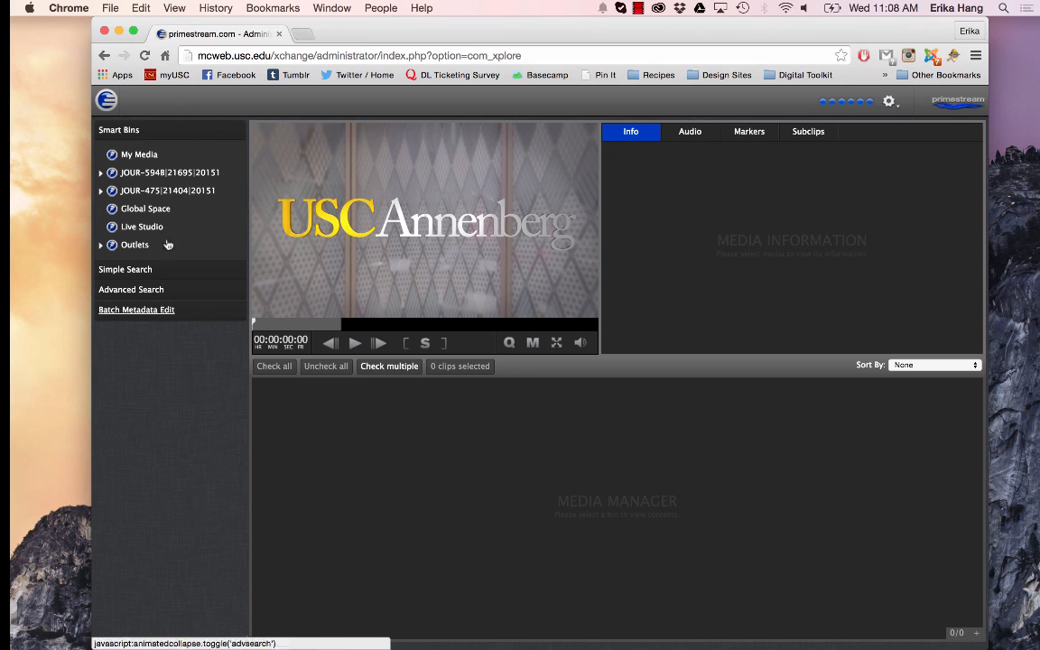
pyautogui.click(124, 134)
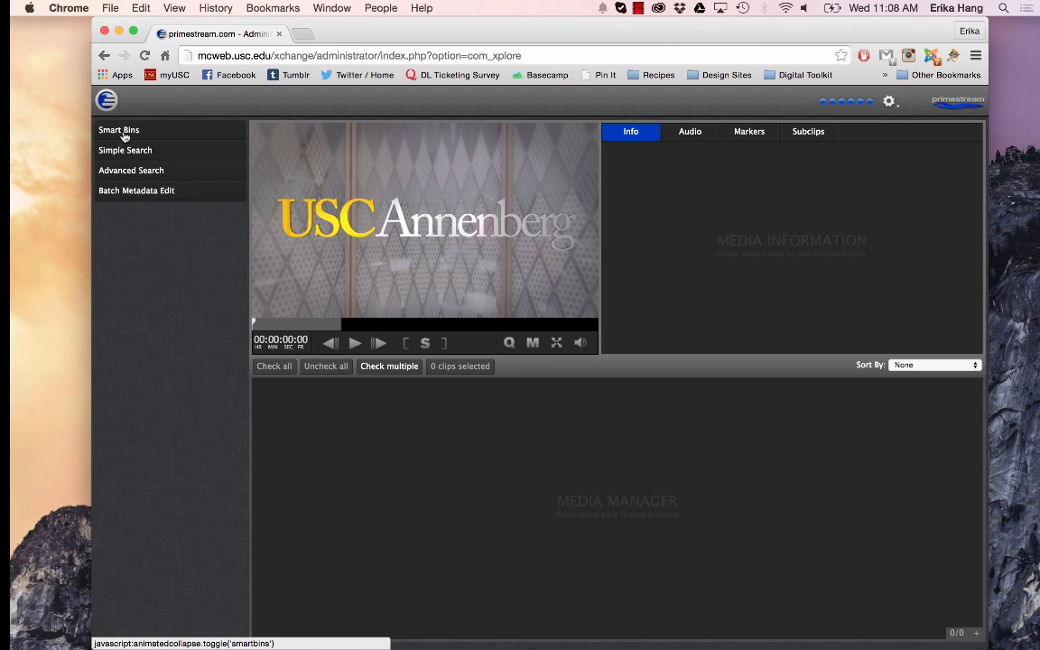
pyautogui.click(124, 134)
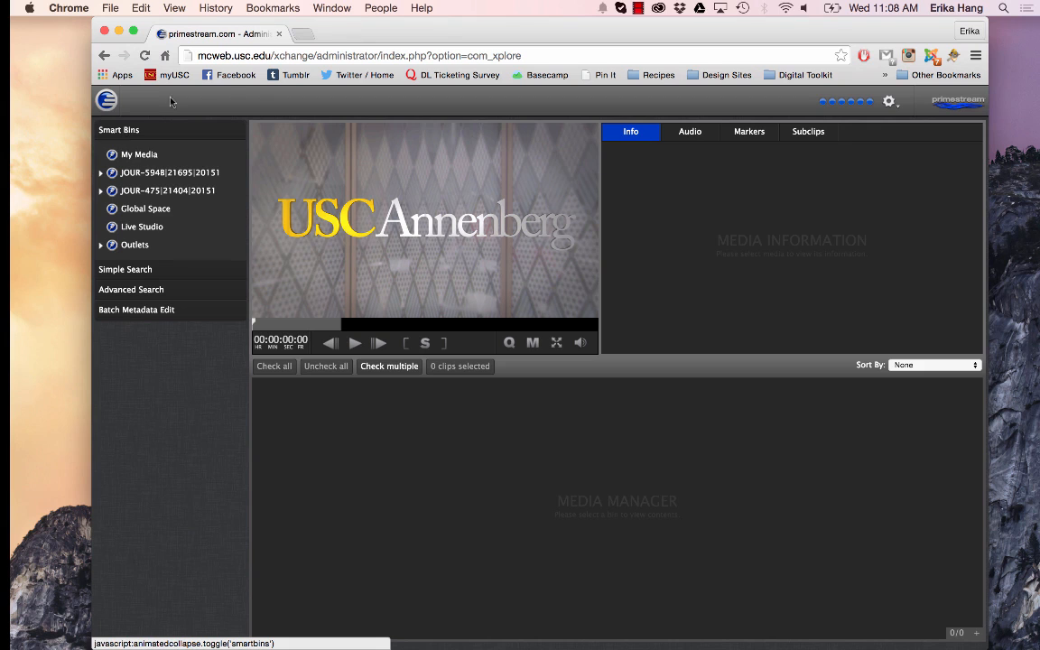
pyautogui.click(165, 159)
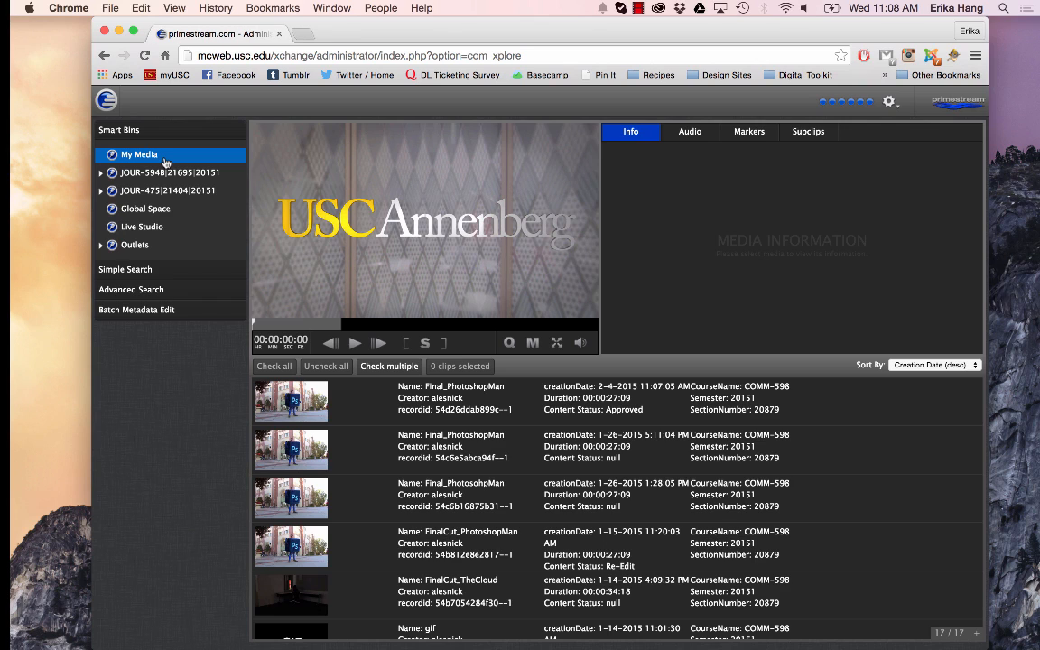
# Browse the JOUR-594B course bin's Student Space, personal student folder and Local Space, and expand the JOUR-475 course bin
pyautogui.click(131, 176)
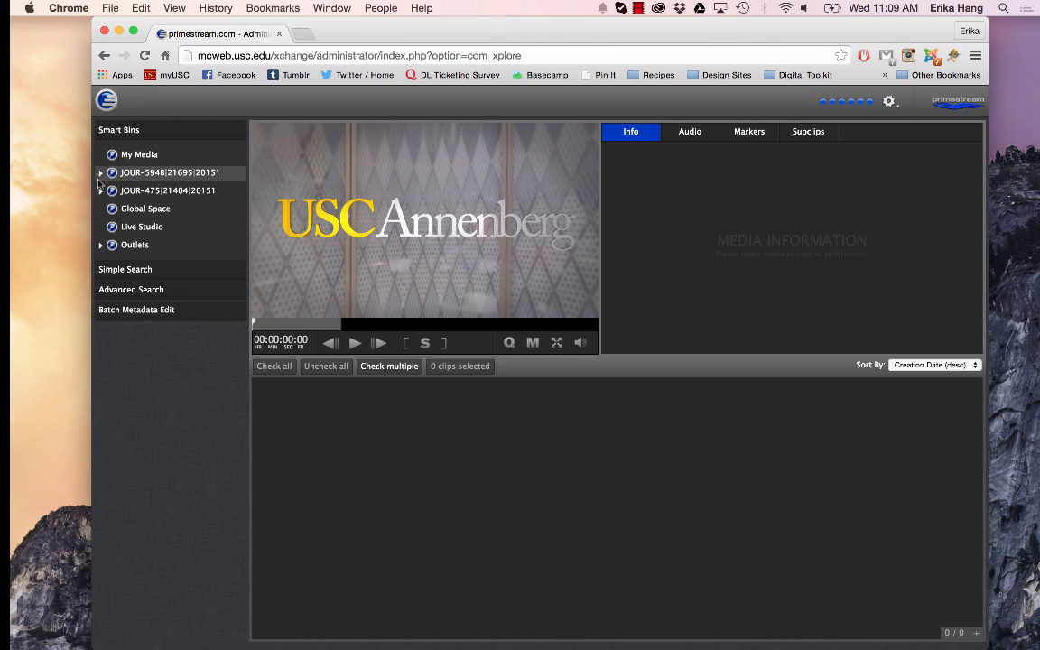
pyautogui.click(101, 174)
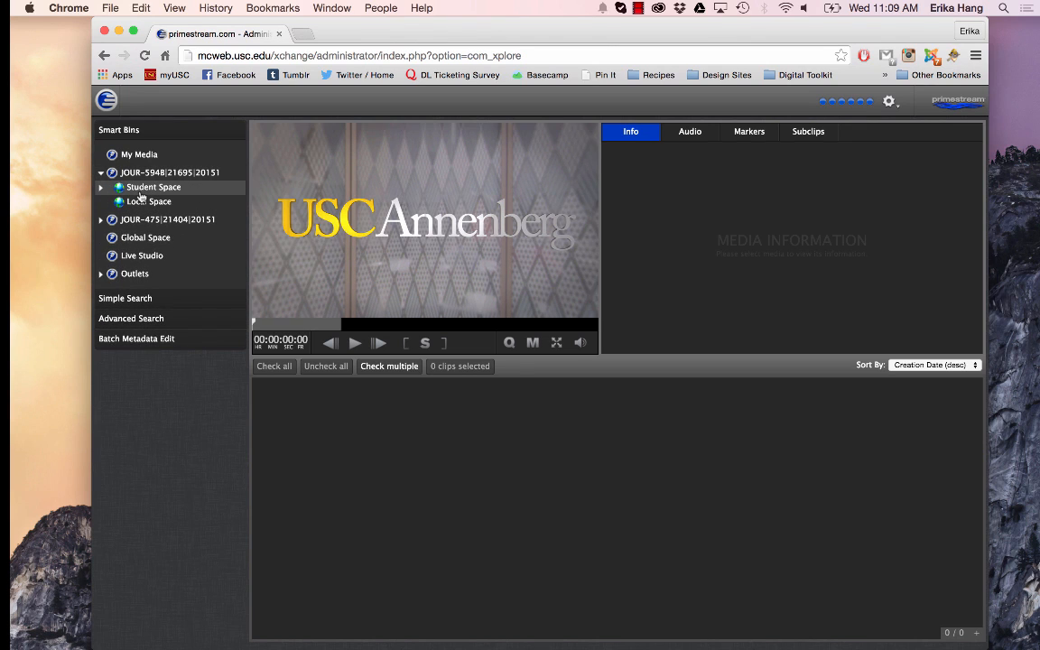
pyautogui.click(140, 190)
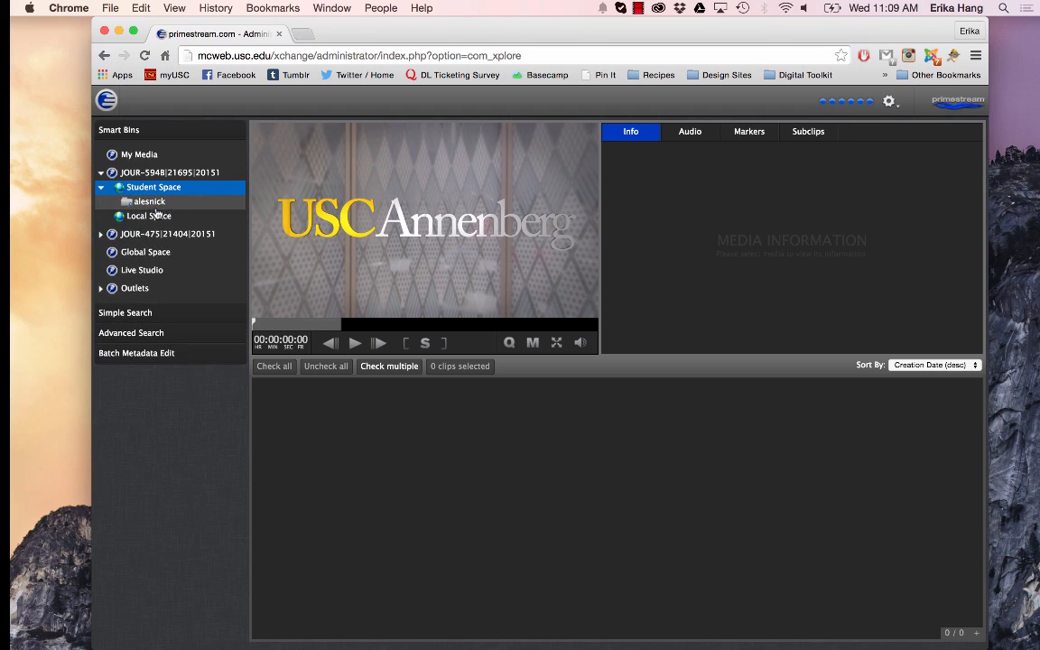
pyautogui.click(155, 204)
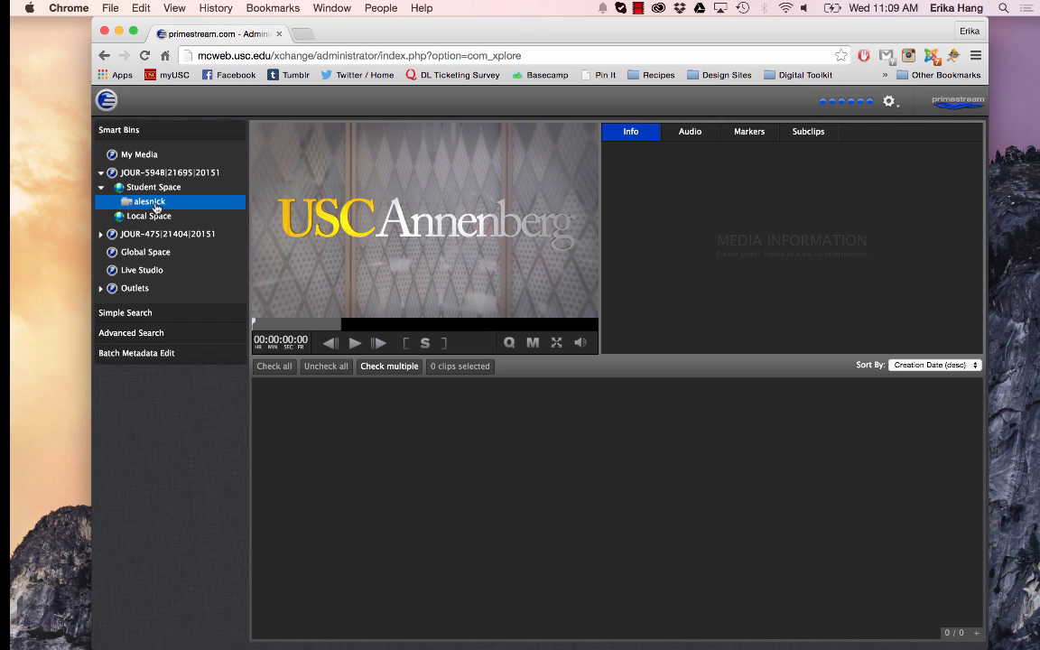
pyautogui.click(154, 218)
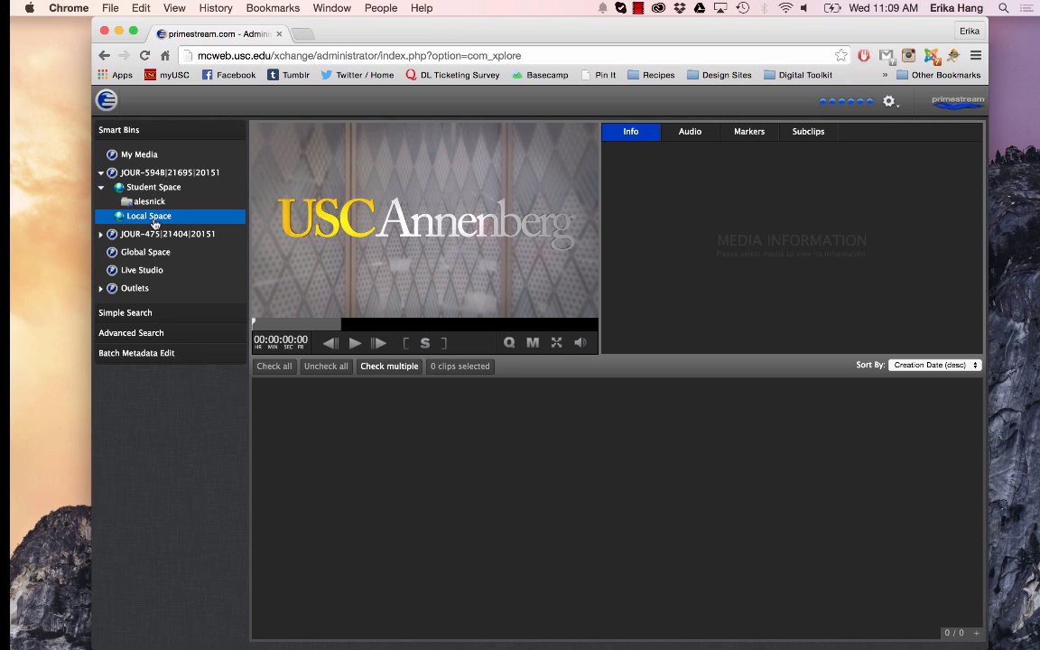
pyautogui.click(101, 234)
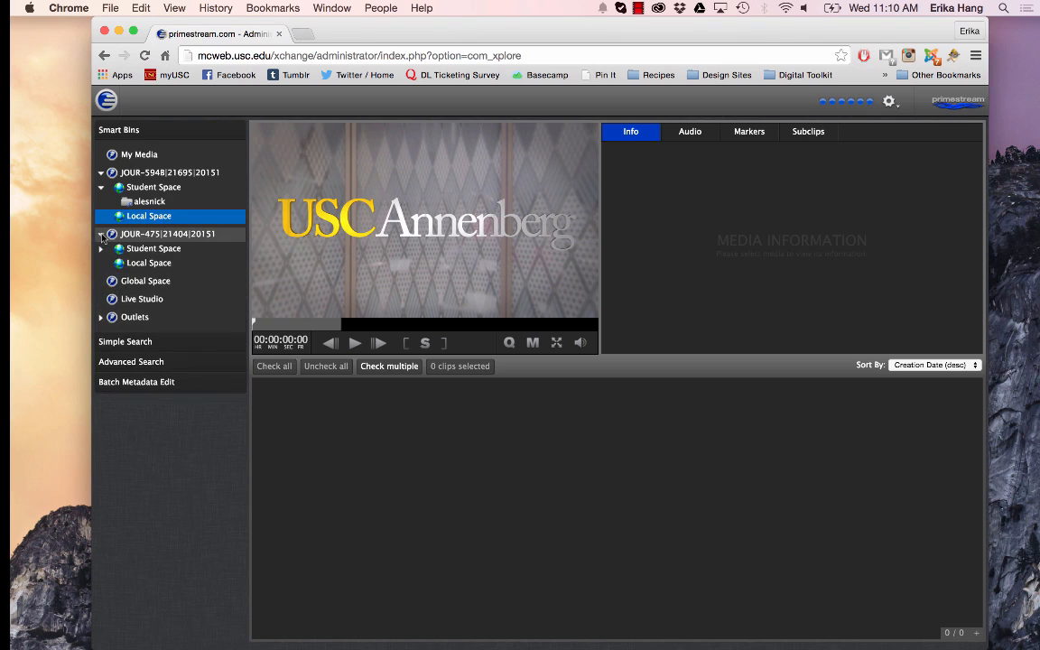
# Browse the clips in the Global Space bin and load "Arrow Switching Issue In Xchange" into the player
pyautogui.click(162, 281)
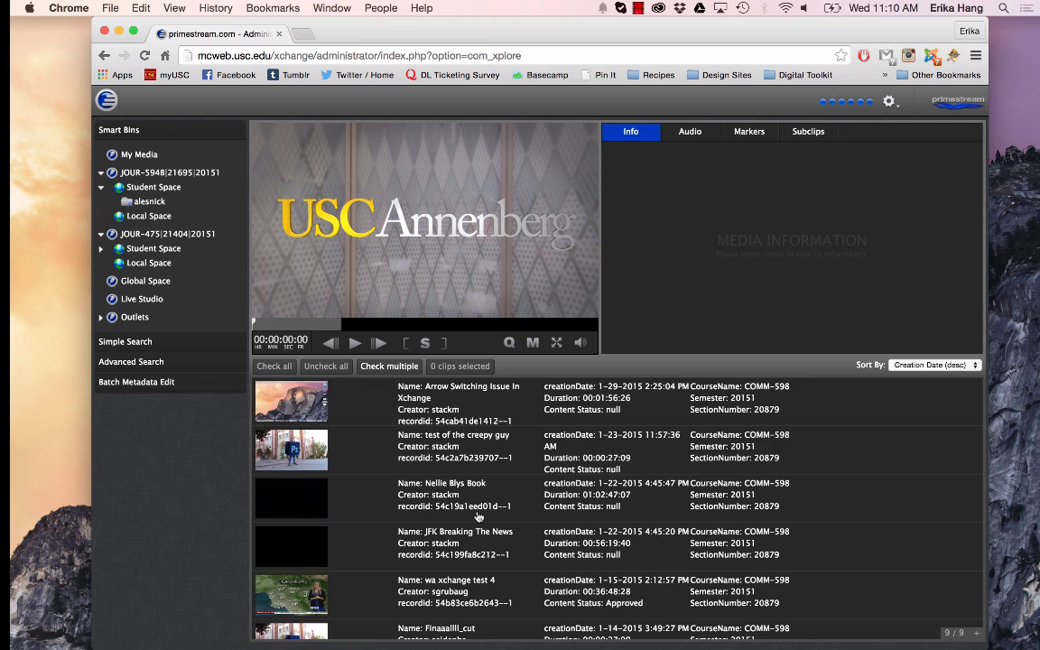
pyautogui.scroll(-2, 478, 517)
pyautogui.scroll(2, 478, 517)
pyautogui.click(386, 415)
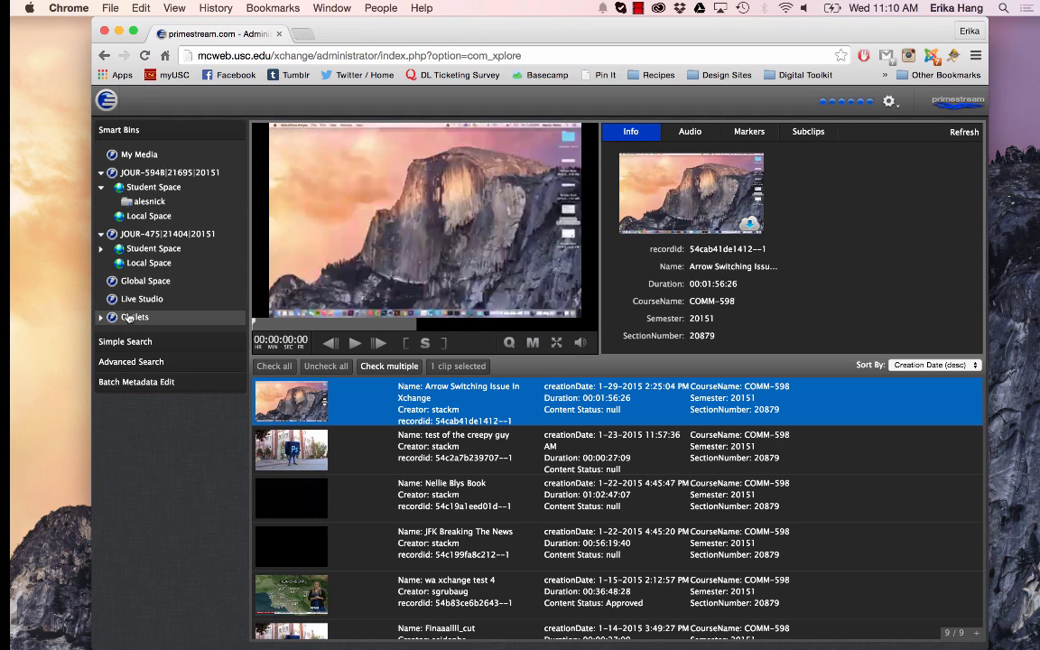
# Collapse the JOUR-475 bin and the JOUR-594B Student Space, and expand the Simple Search and Advanced Search sections
pyautogui.click(101, 235)
pyautogui.click(101, 186)
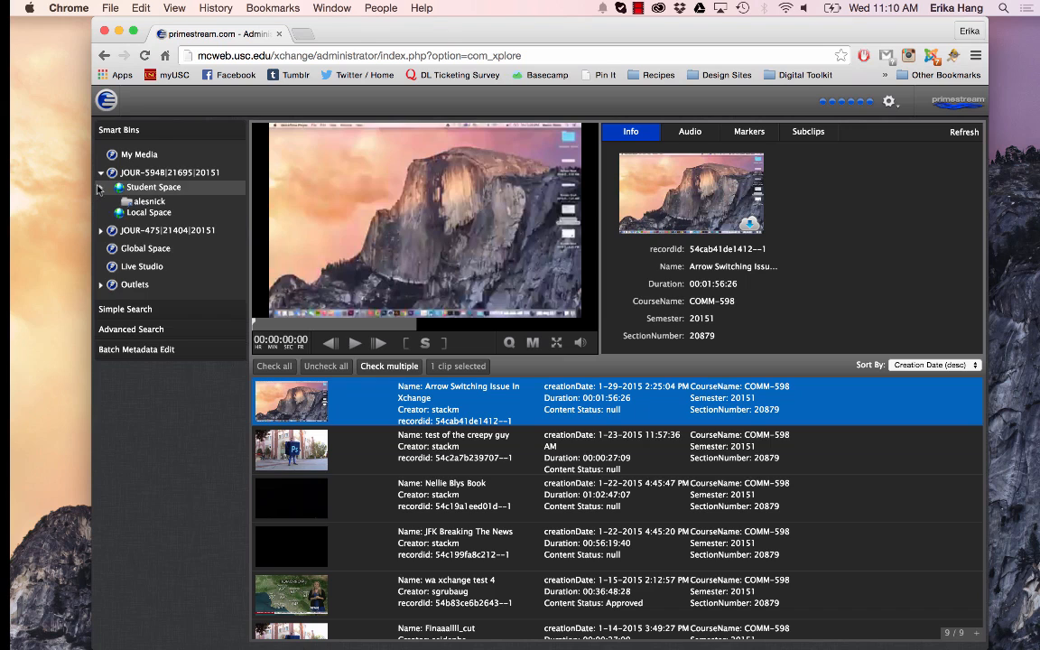
pyautogui.click(138, 300)
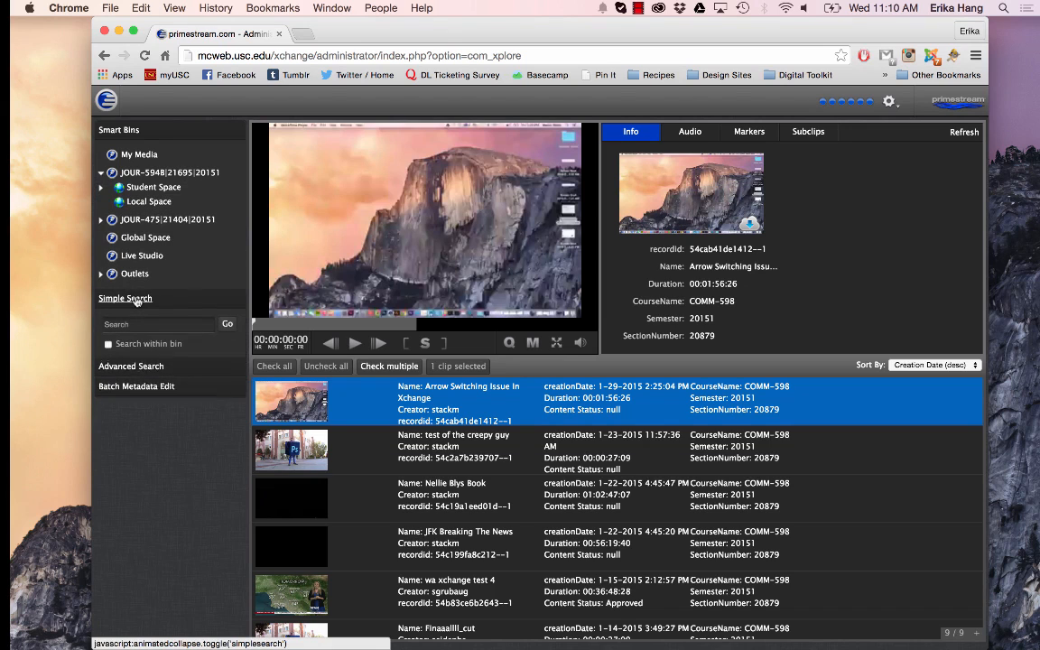
pyautogui.click(140, 367)
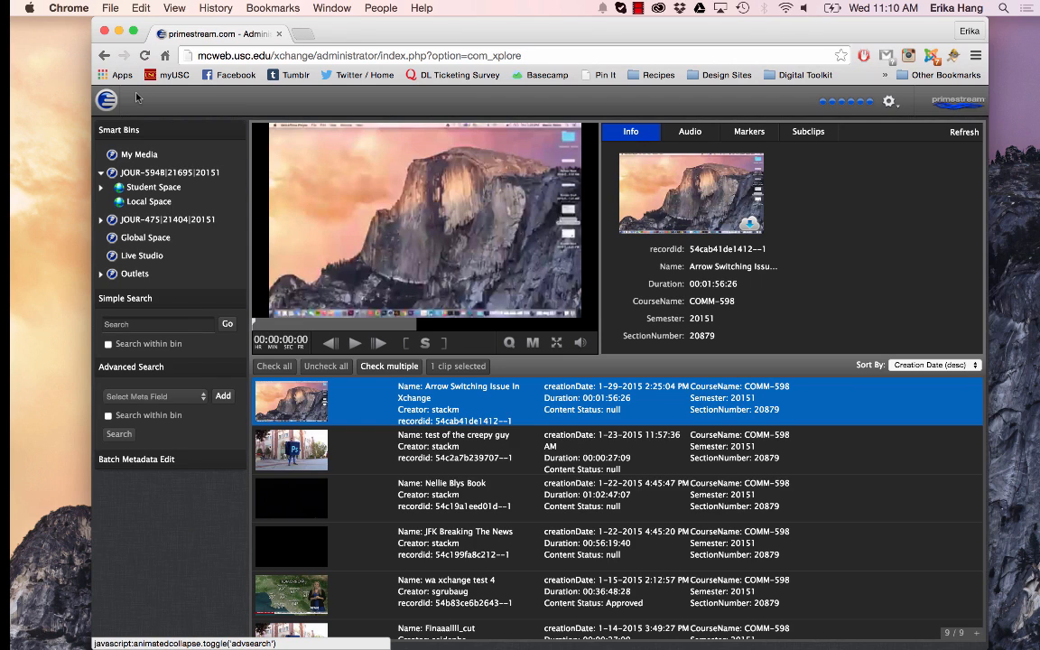
# Open the Upload Manager, check the available destinations and keep internal as the upload destination
pyautogui.moveTo(113, 100)
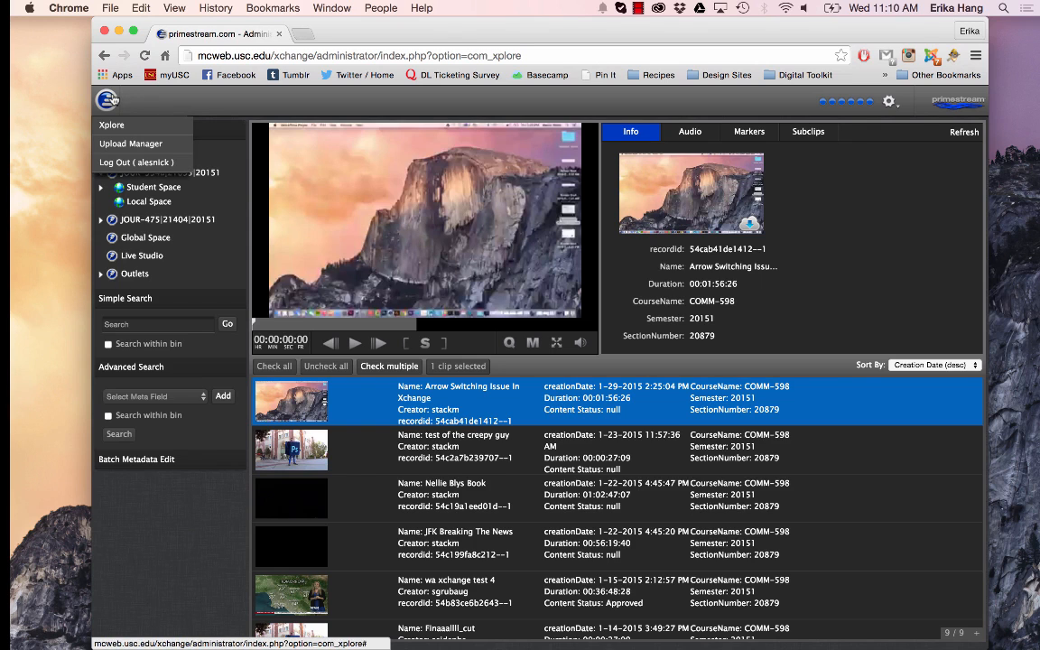
pyautogui.click(115, 145)
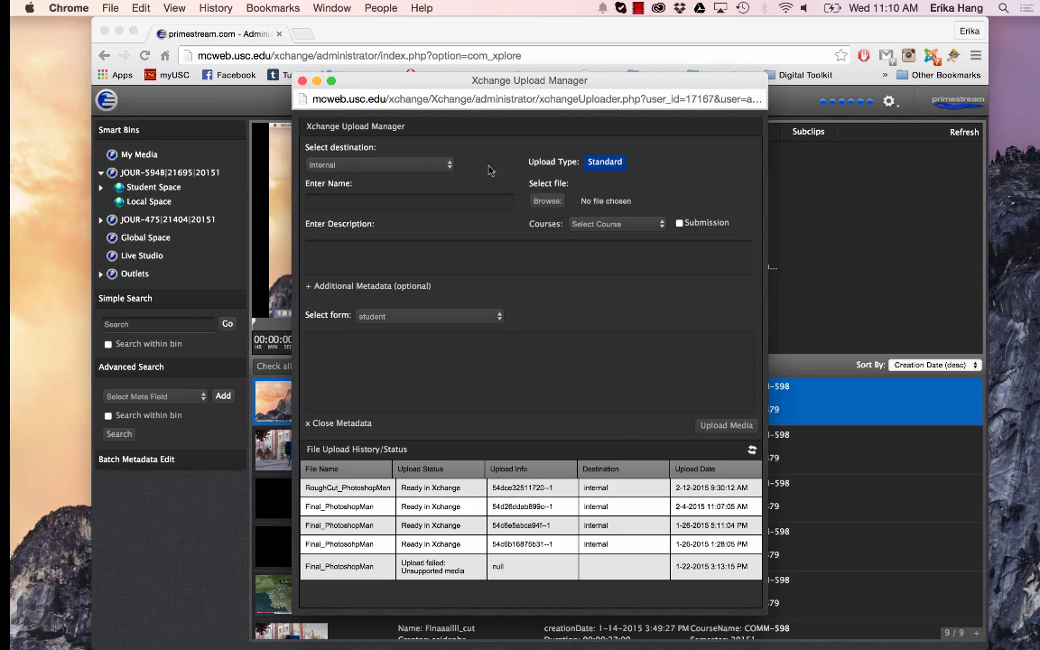
pyautogui.click(385, 163)
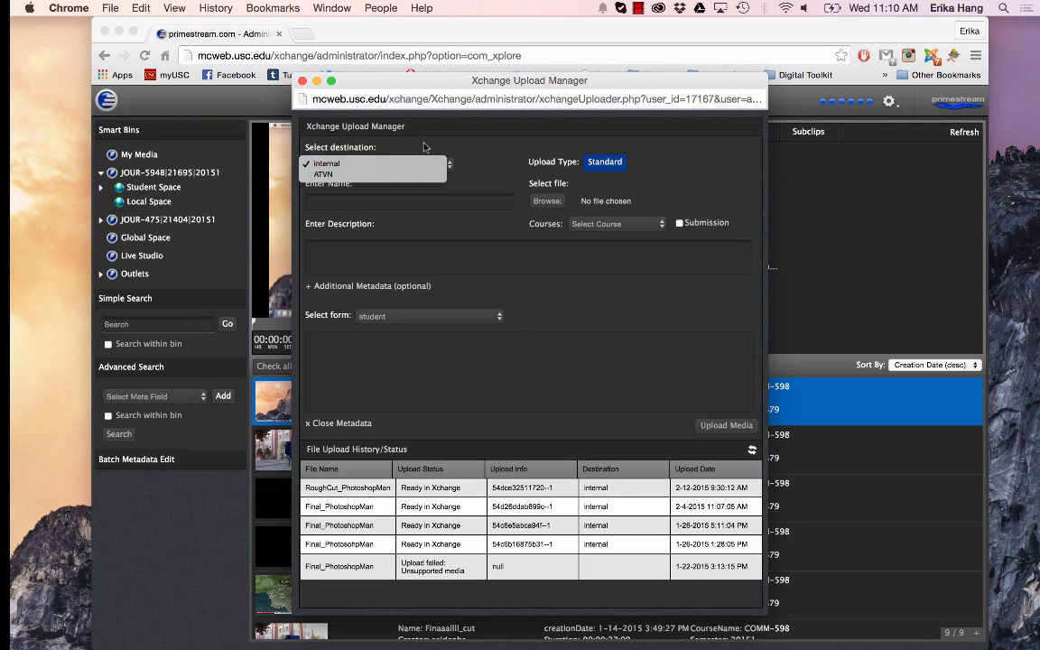
pyautogui.click(424, 147)
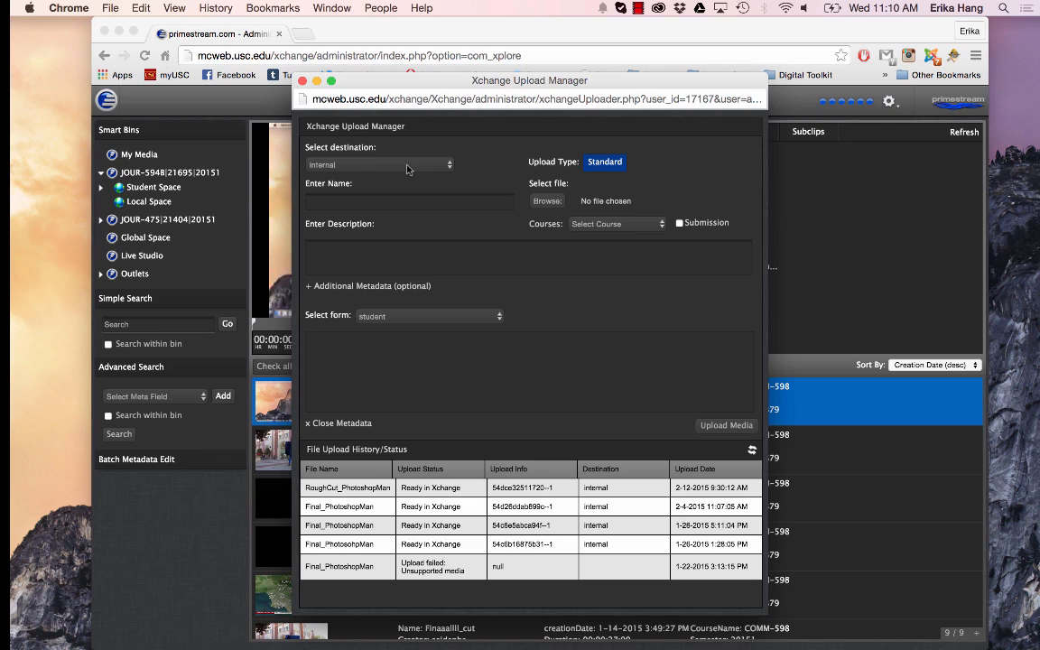
pyautogui.click(407, 167)
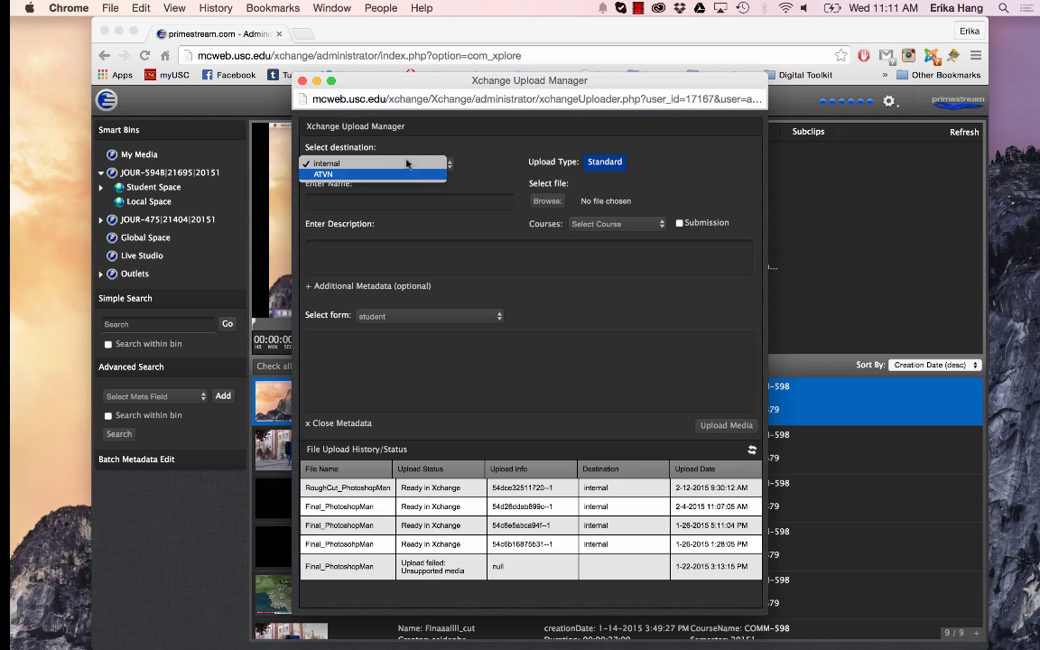
pyautogui.click(406, 163)
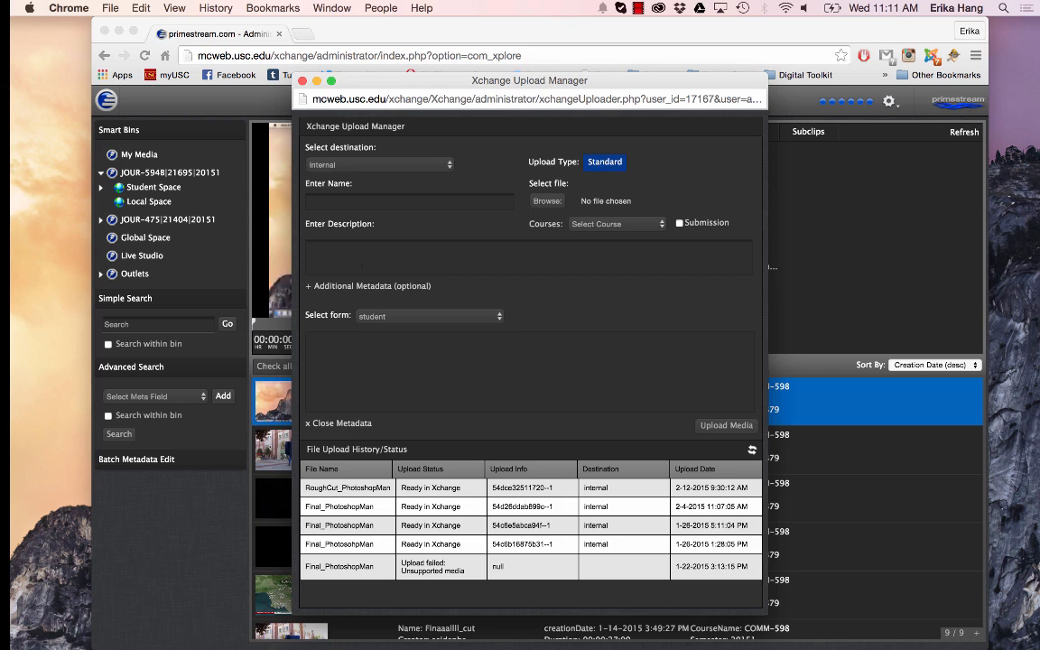
# Choose PhotoshopManVimeo.mp4 as the upload file from Google Drive's Digital Lounge > Assets > Adobe Videos folder
pyautogui.click(547, 202)
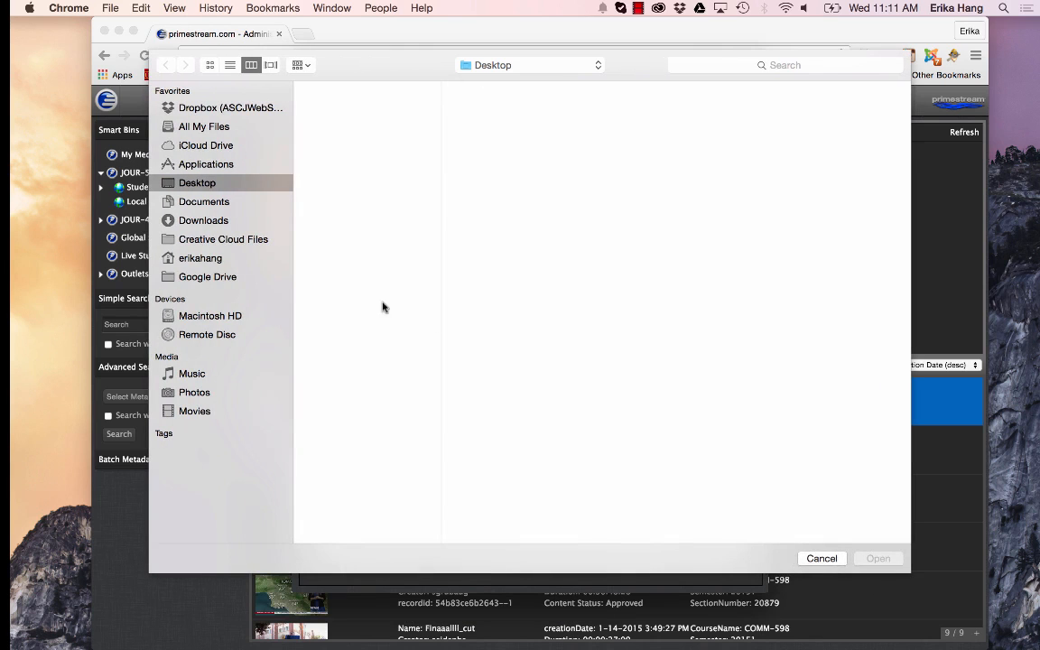
pyautogui.click(209, 276)
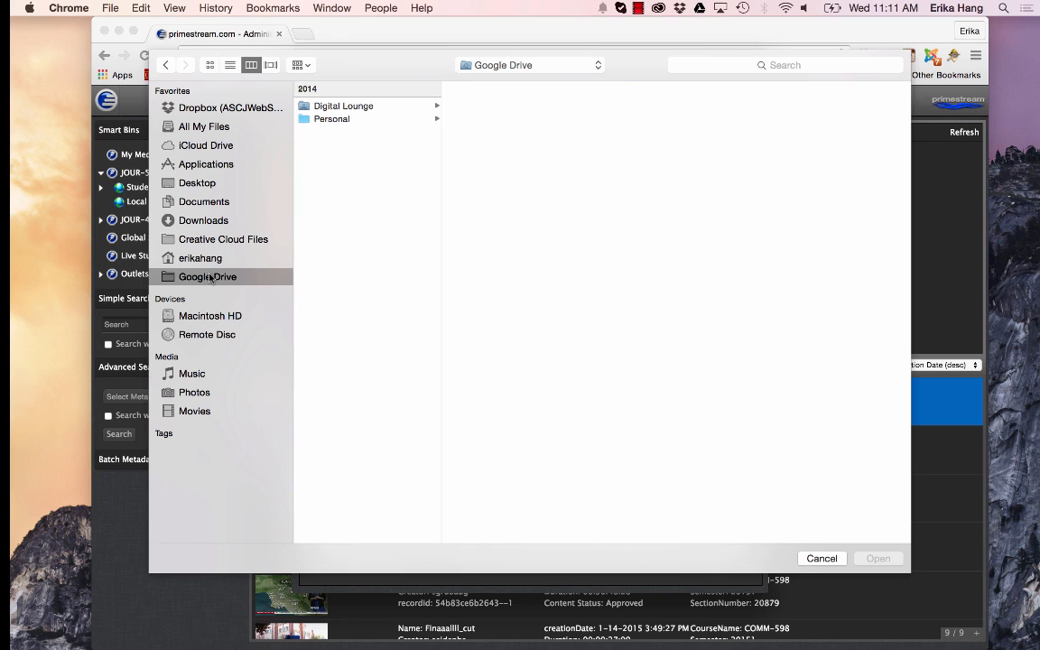
pyautogui.click(327, 108)
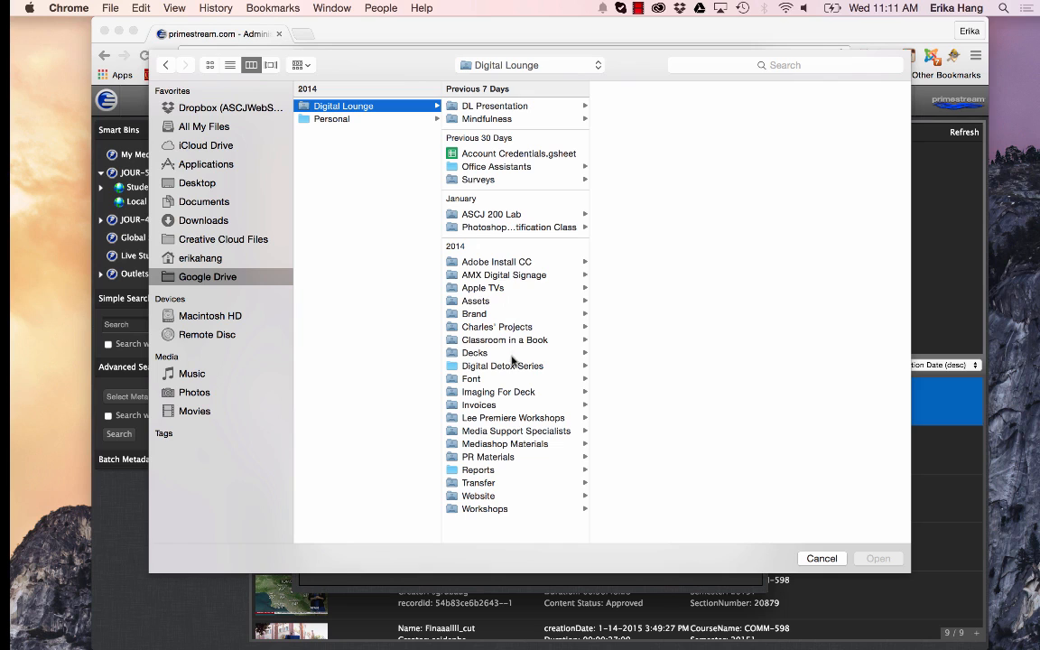
pyautogui.click(475, 300)
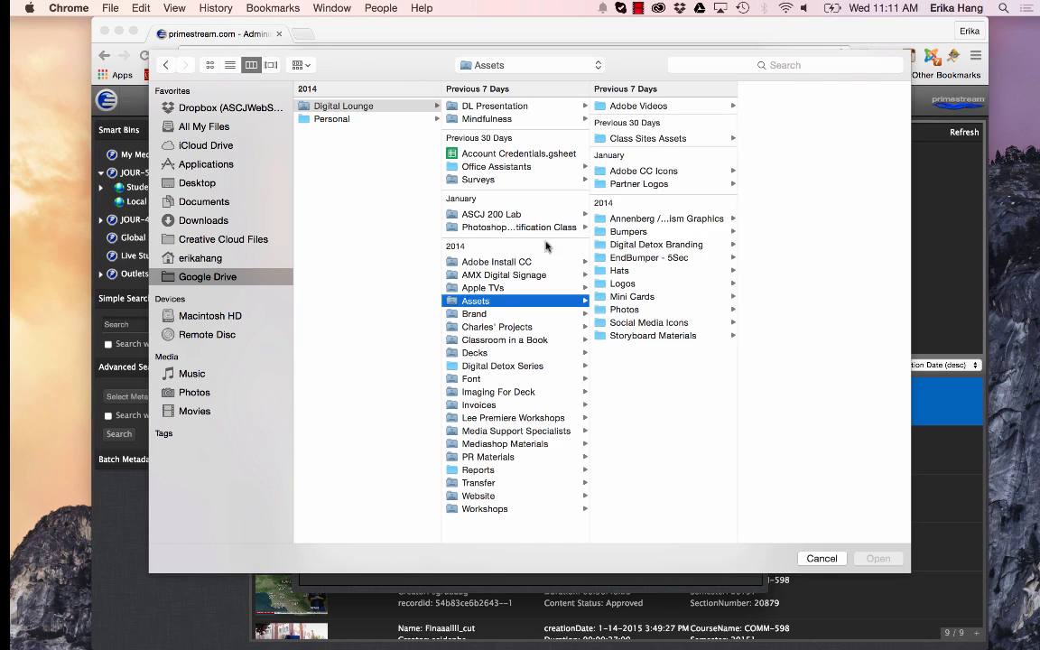
pyautogui.click(632, 106)
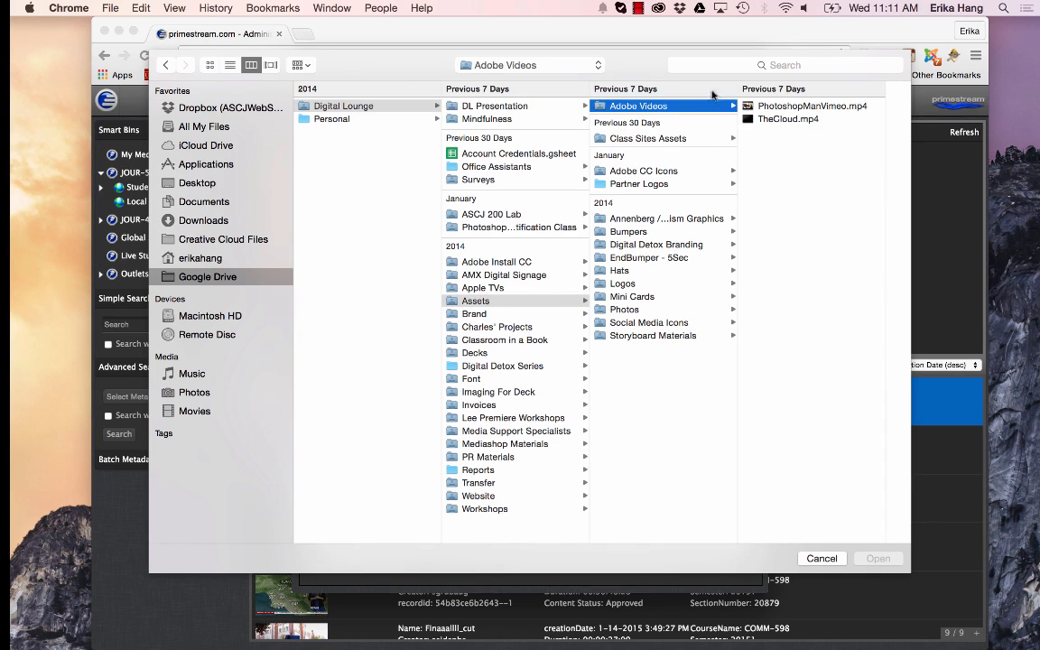
pyautogui.click(776, 106)
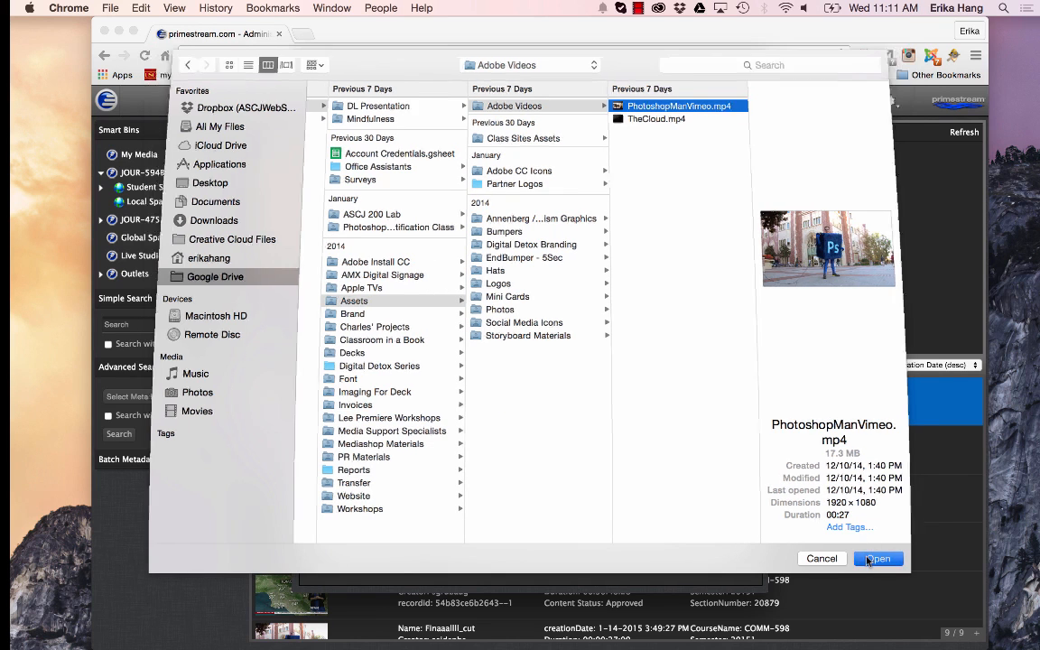
pyautogui.click(876, 557)
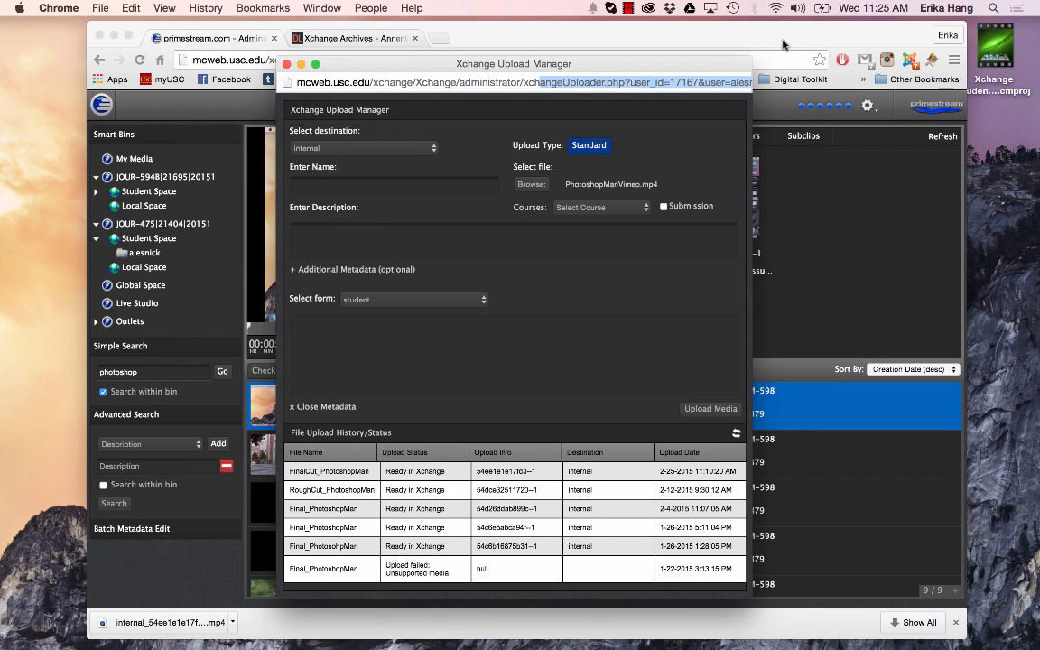
# View the "Encoding Media for Xchange with Adobe Media Encoder" tutorial on the Annenberg Digital Lounge site, and return to the Xchange Upload Manager window
pyautogui.click(339, 37)
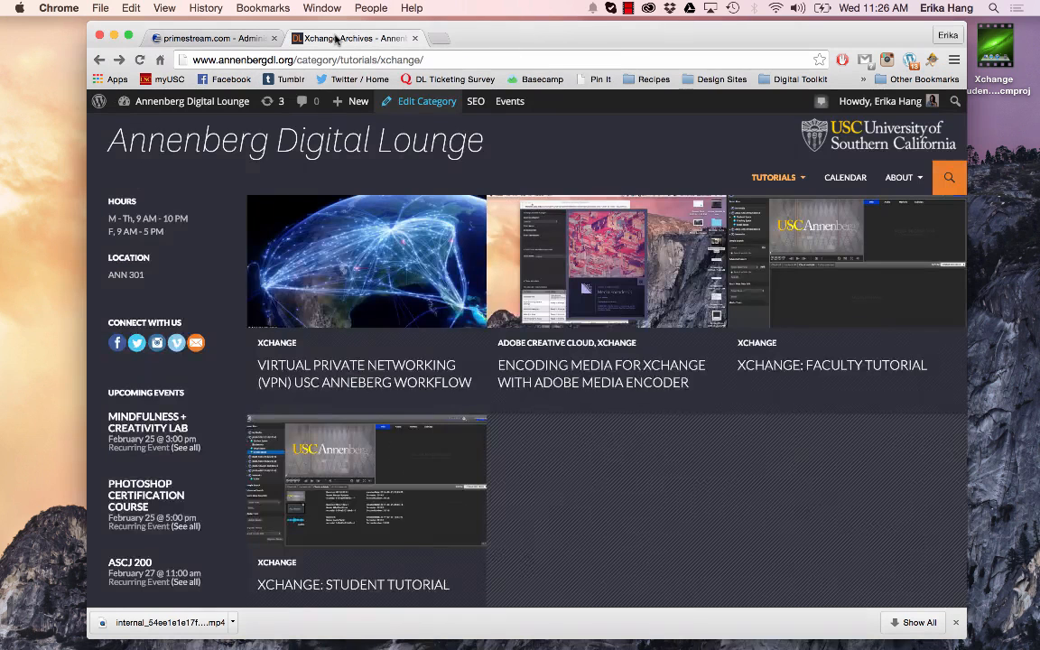
pyautogui.moveTo(768, 202)
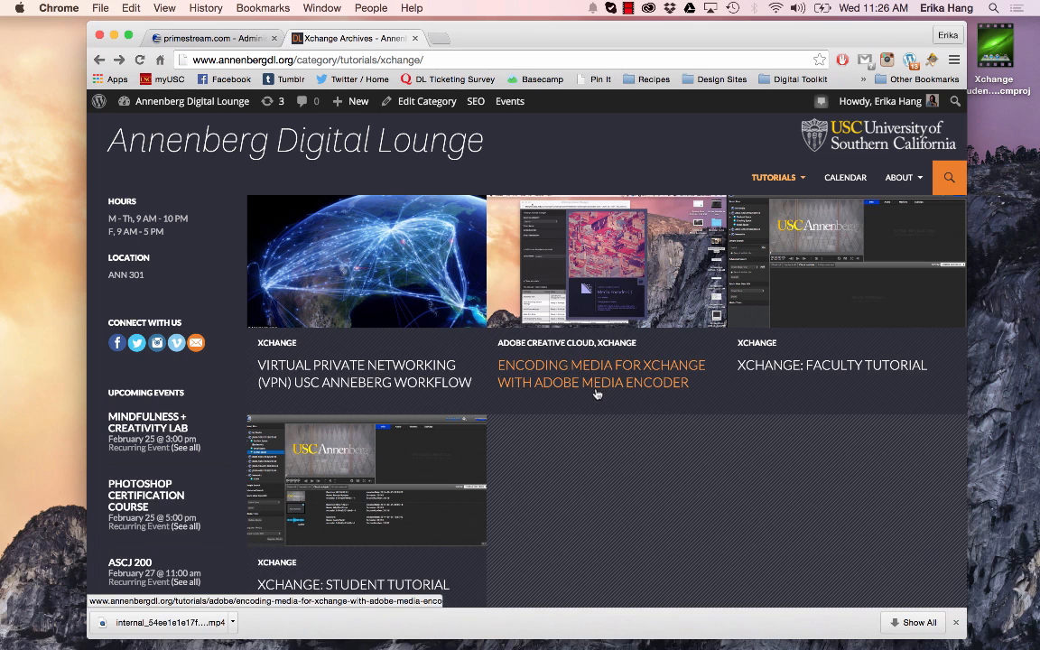
pyautogui.click(565, 383)
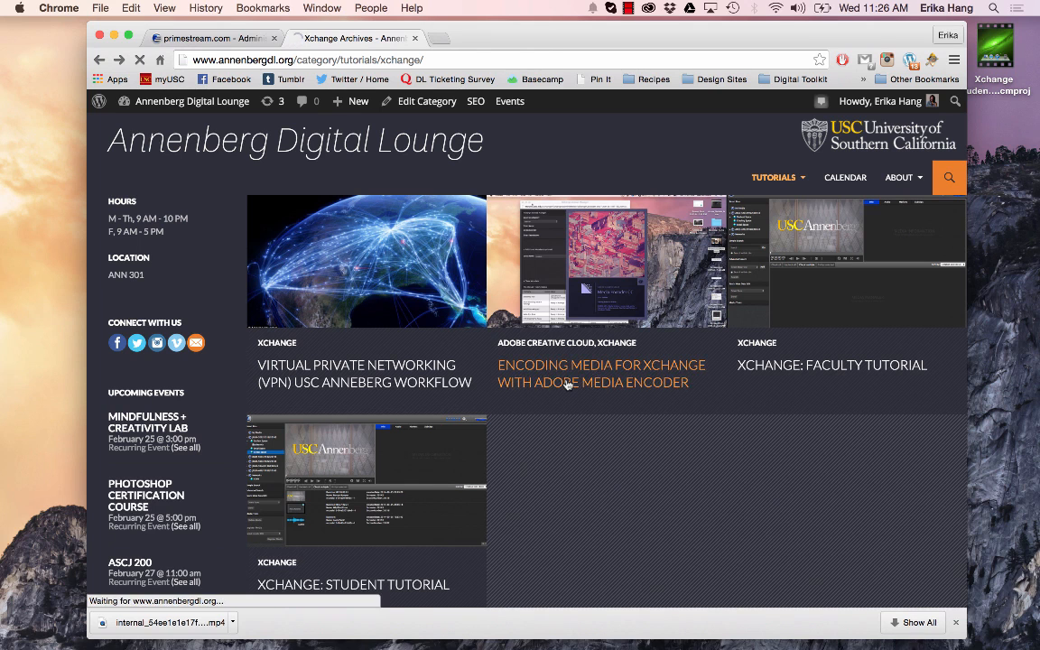
pyautogui.scroll(-5, 566, 383)
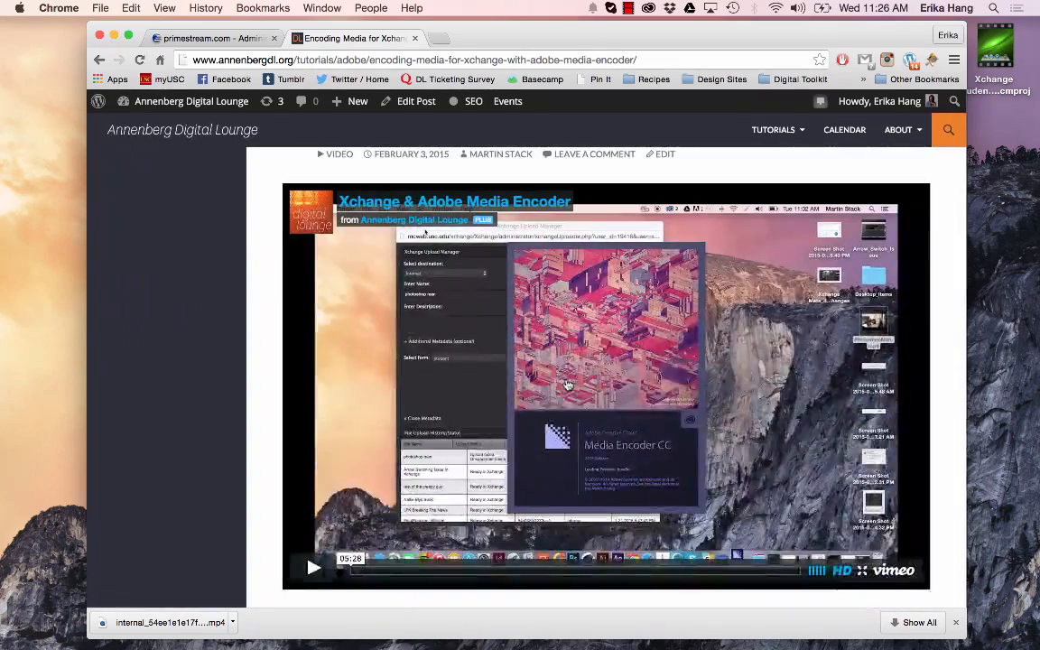
pyautogui.scroll(2, 567, 384)
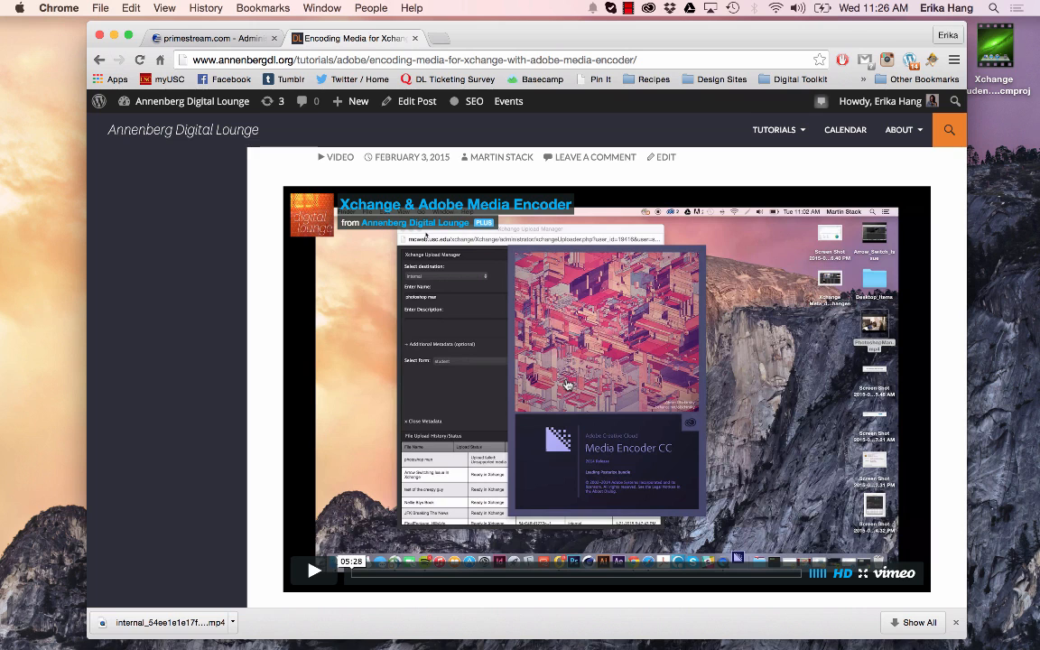
pyautogui.click(217, 39)
pyautogui.click(322, 8)
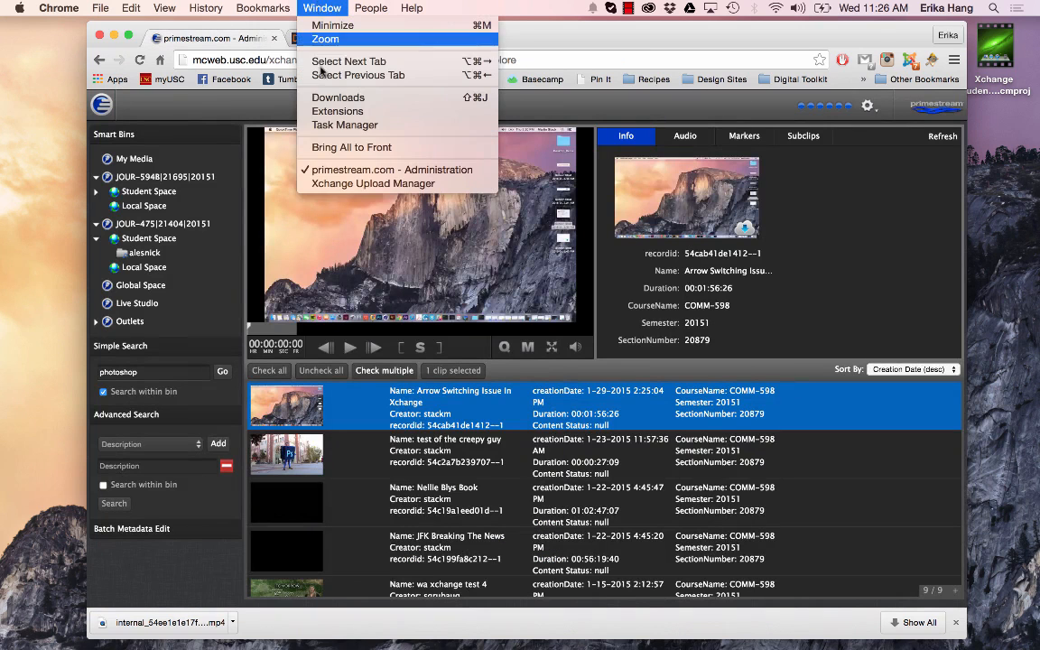
pyautogui.click(368, 185)
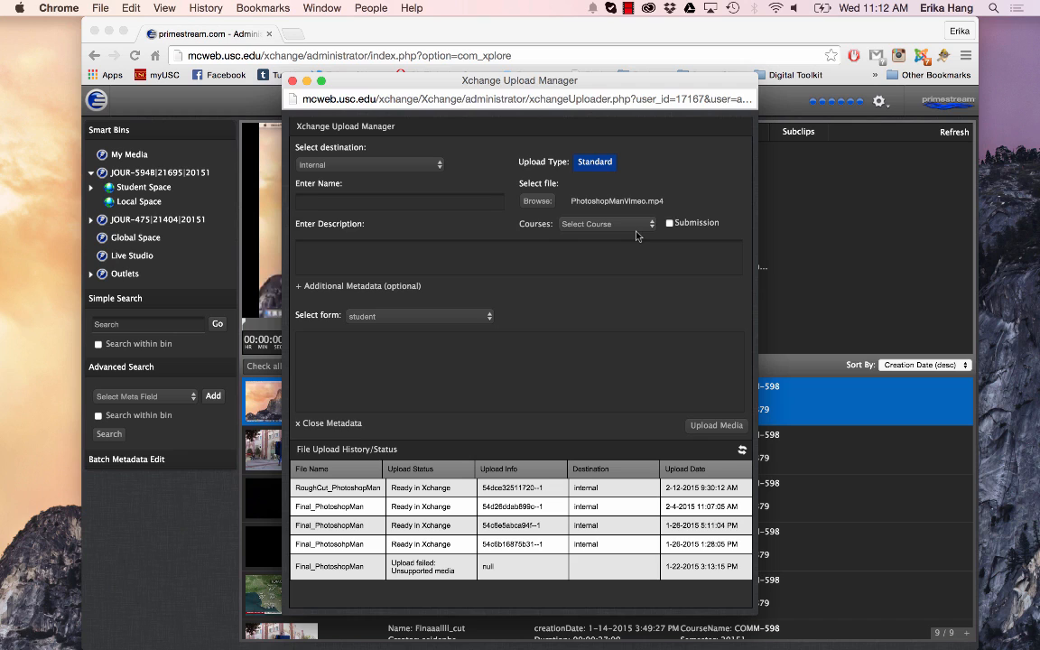
# Name the upload FinalCut_PhotoshopMan and assign it to course JOUR-475/21404
pyautogui.write('FinalCut_PhotoshopMan')
pyautogui.click(587, 224)
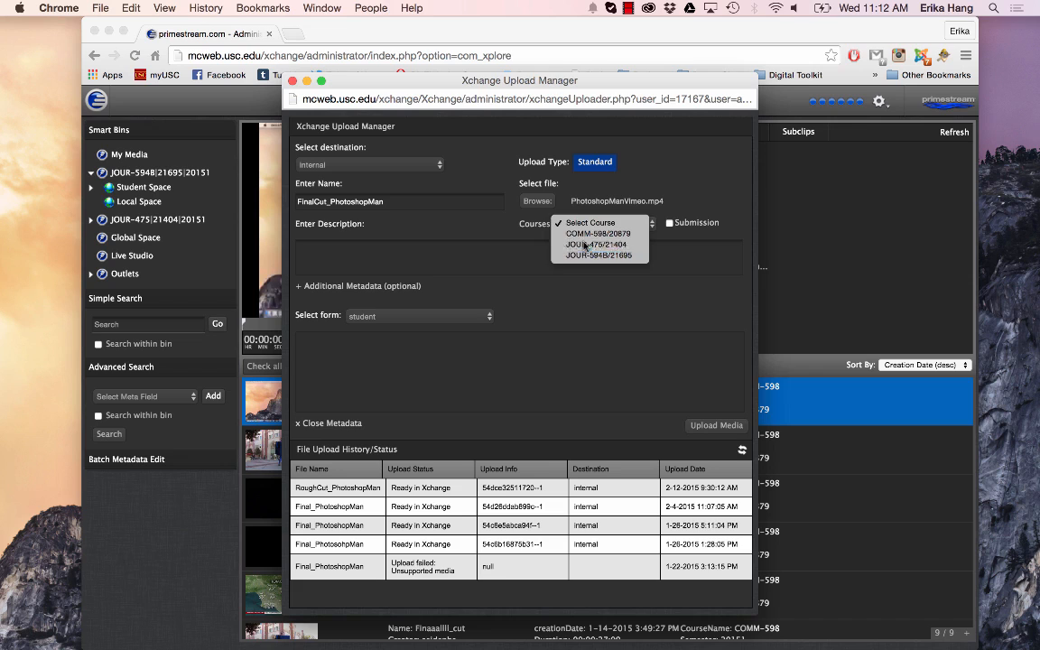
pyautogui.click(585, 245)
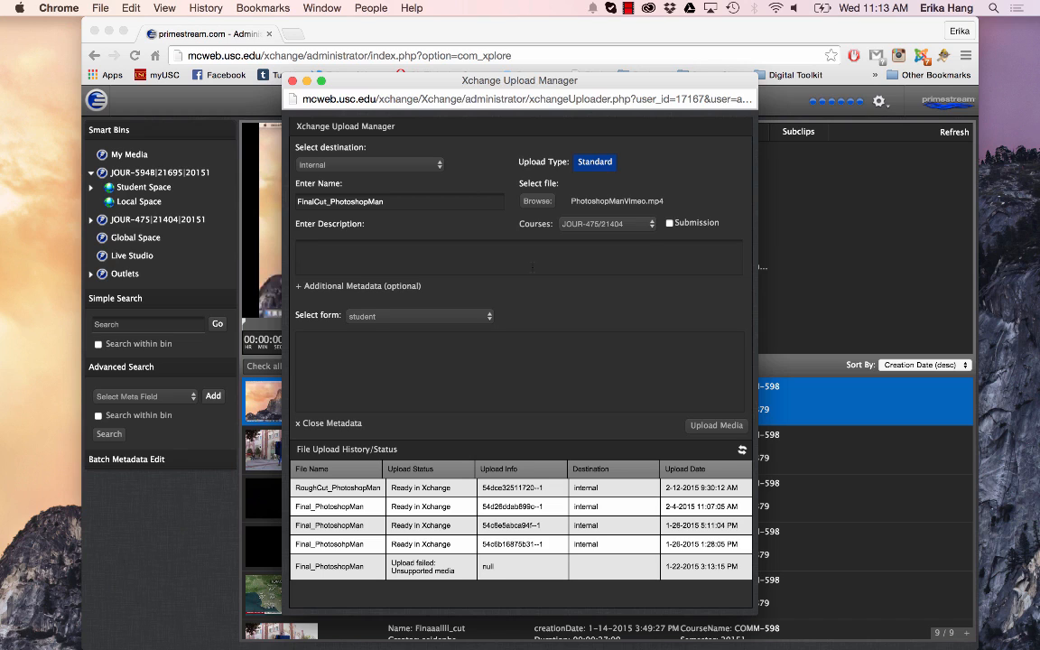
# Begin the upload description with 'This in the final cut of "Photoshop Man" created by the Creative Media Team.'
pyautogui.write('This in the final cut of "Photoshop Man" cr')
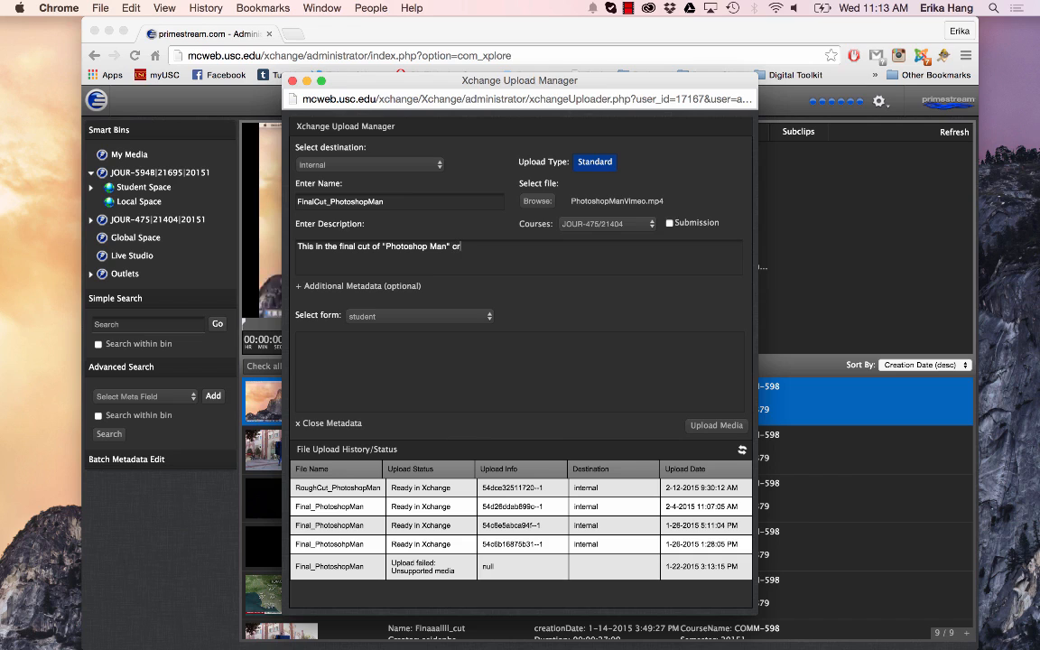
pyautogui.write('eated by the Creative MEd')
pyautogui.press('BackSpace')
pyautogui.press('BackSpace')
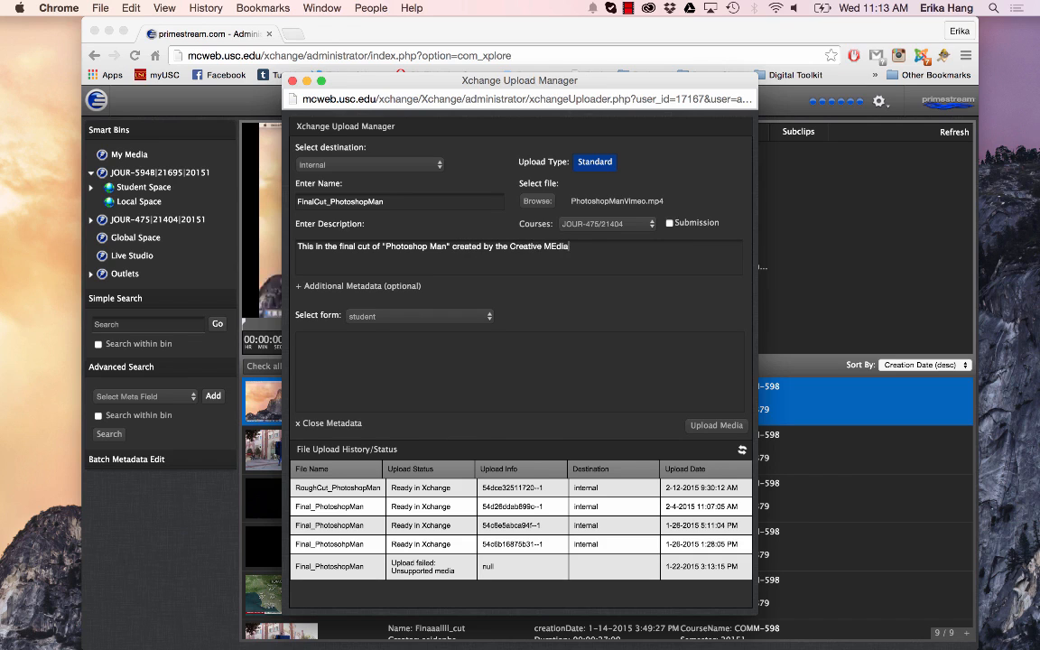
pyautogui.write('edia Team. This 30-second video w')
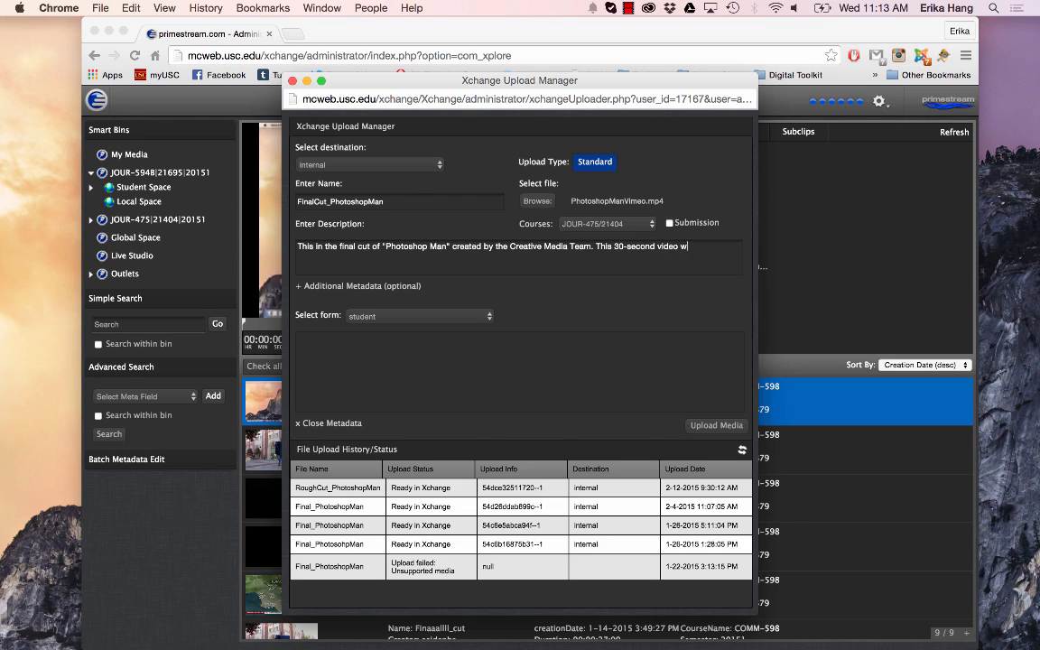
pyautogui.write('as created for Adobe marketing pu')
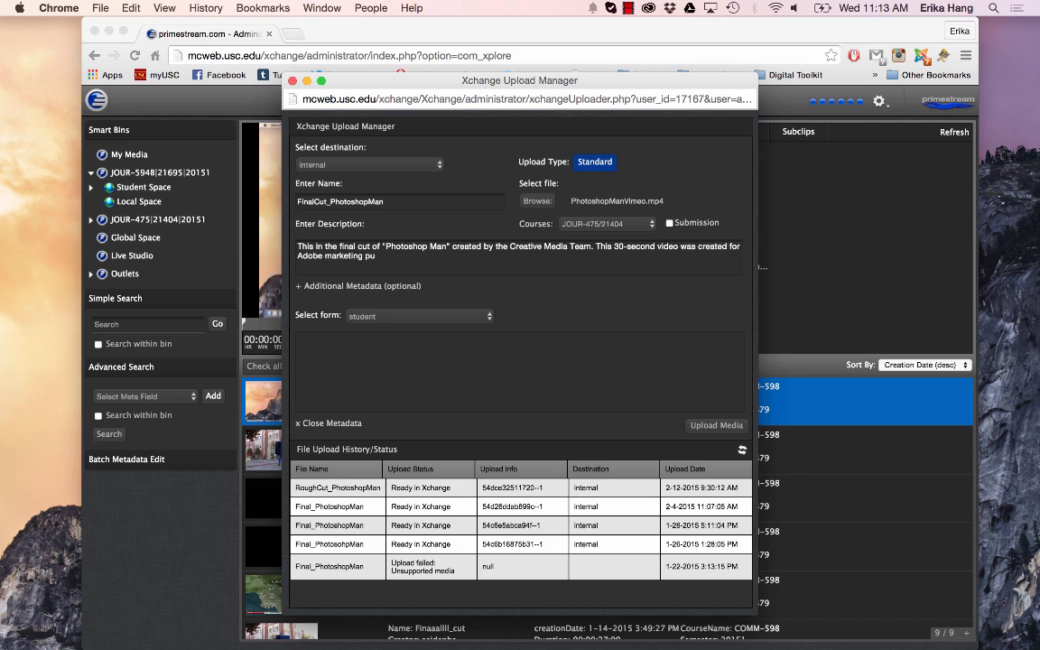
pyautogui.write('rposes. Note: You must get approval from the ')
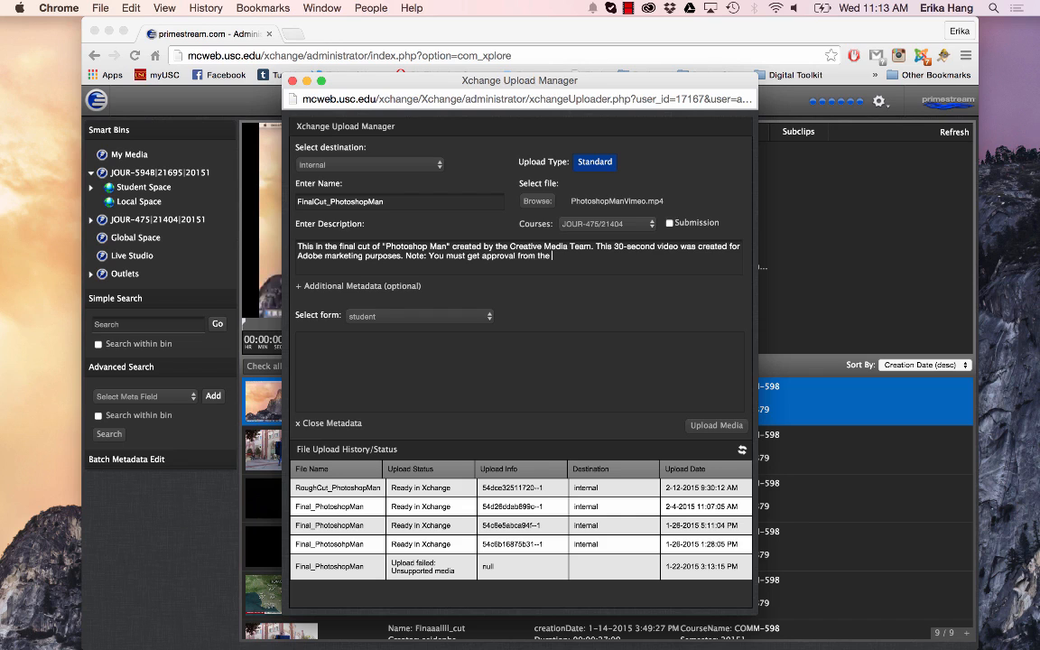
pyautogui.write('Creative Media Team before using this m')
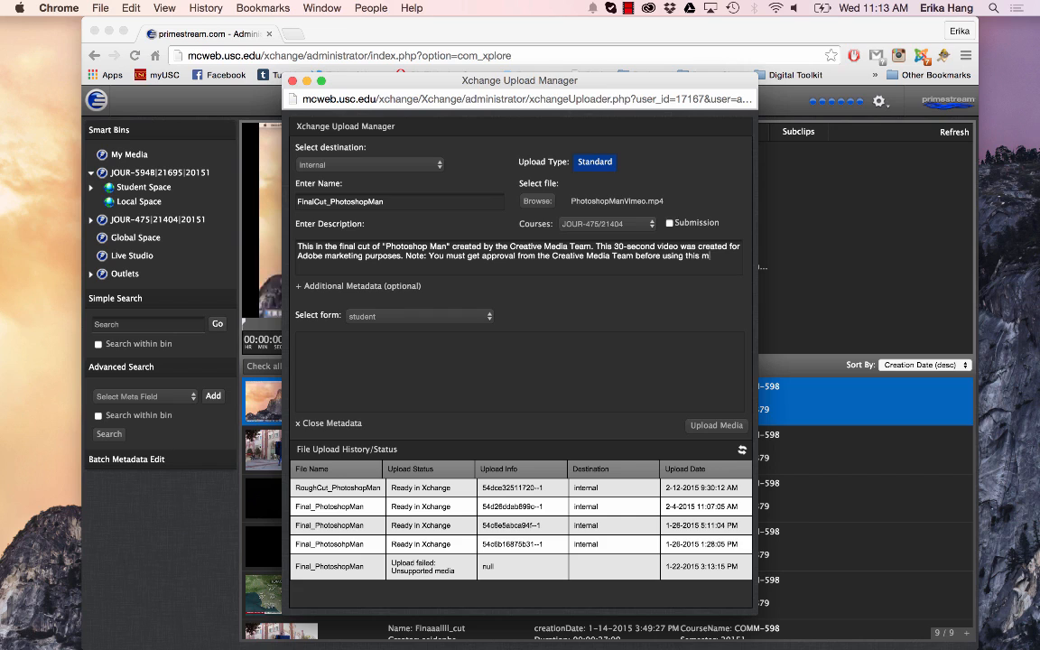
pyautogui.write('edia.')
# Upload the media, refreshing the upload history to check its status before closing the Upload Manager
pyautogui.click(717, 428)
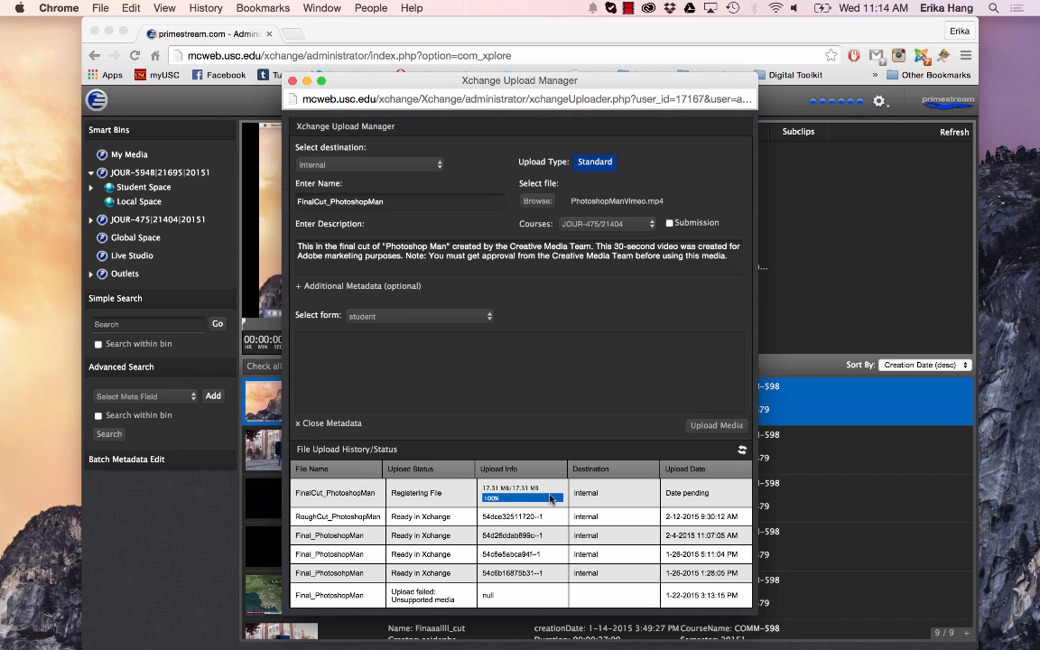
pyautogui.click(742, 452)
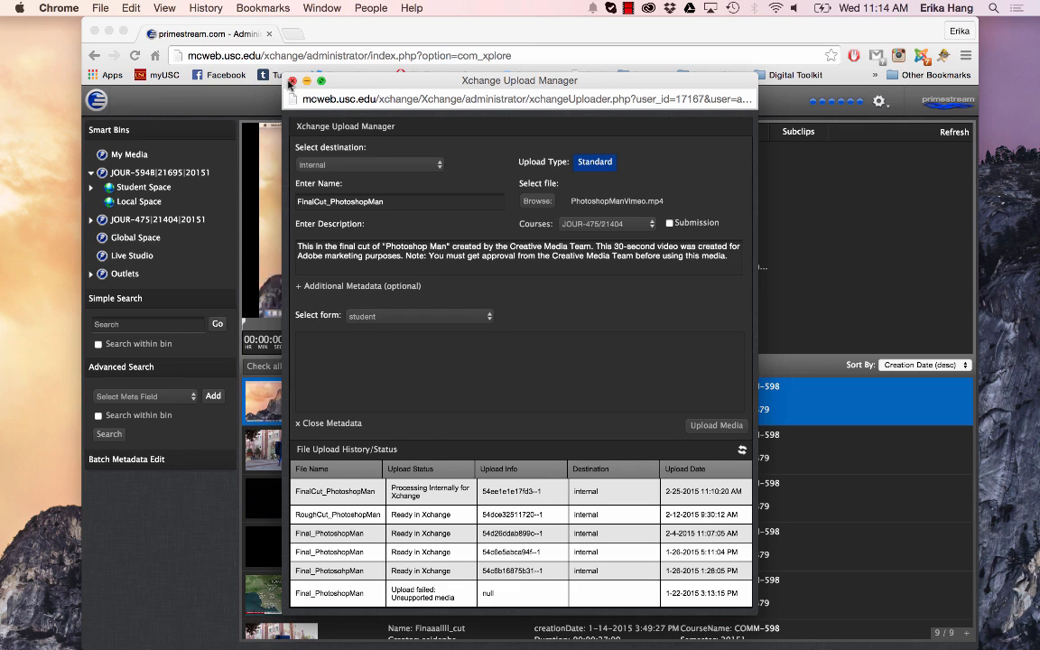
pyautogui.click(742, 451)
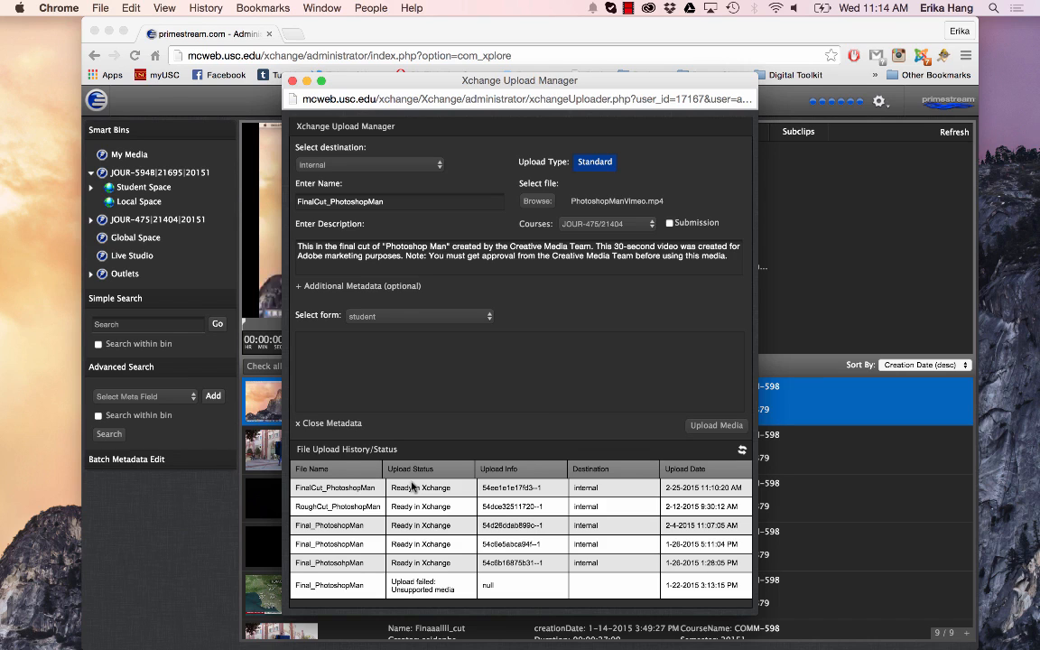
pyautogui.click(292, 81)
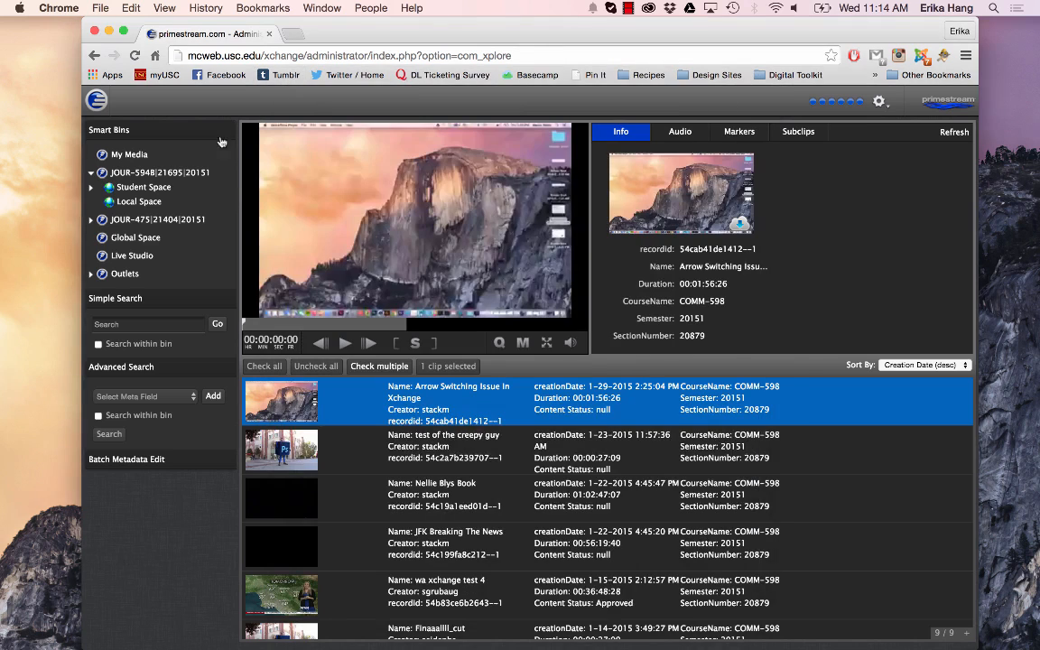
# Open the personal student folder in the JOUR-475 Student Space and load the FinalCut_PhotoshopMan clip into the player
pyautogui.click(90, 220)
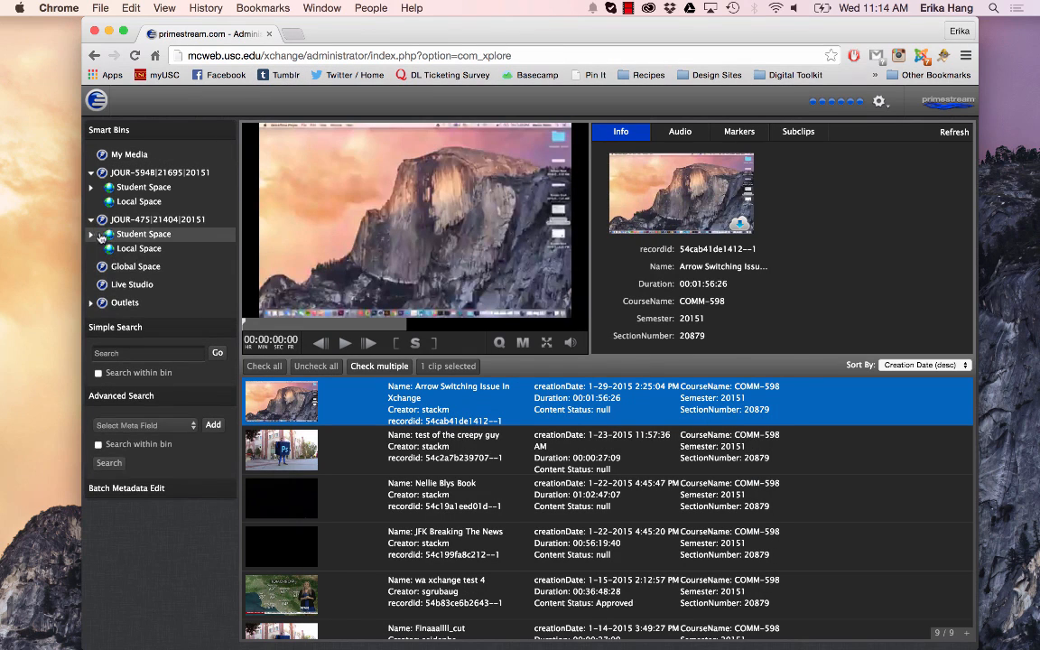
pyautogui.click(90, 233)
pyautogui.click(135, 248)
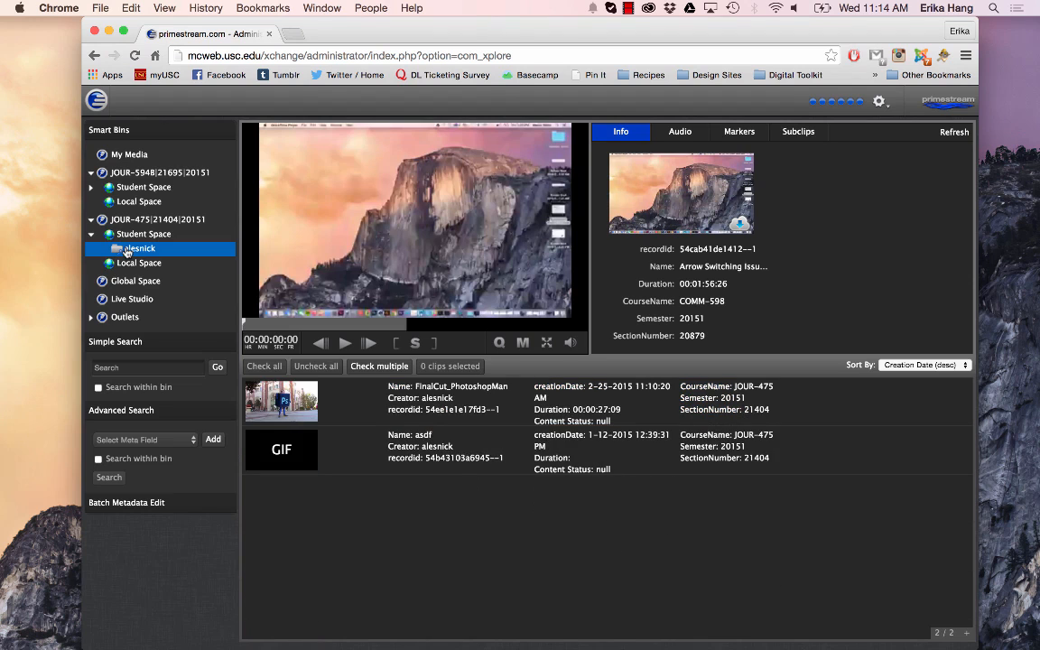
pyautogui.click(386, 408)
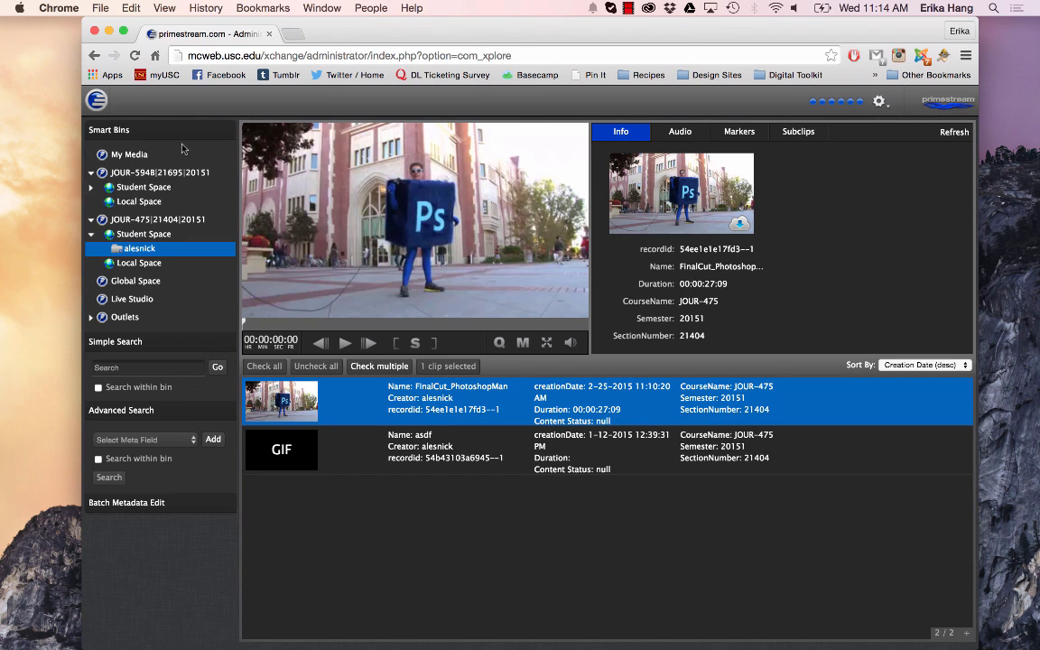
# View the My Media bin, and reselect the FinalCut_PhotoshopMan clip in the personal student folder of JOUR-475
pyautogui.click(147, 156)
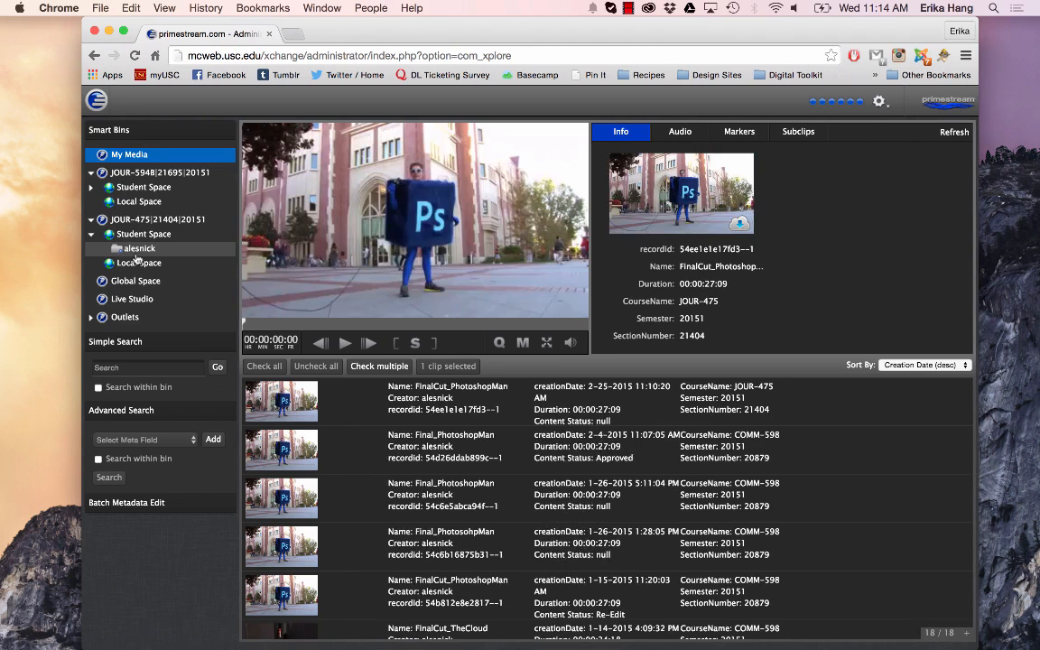
pyautogui.click(140, 248)
pyautogui.click(425, 408)
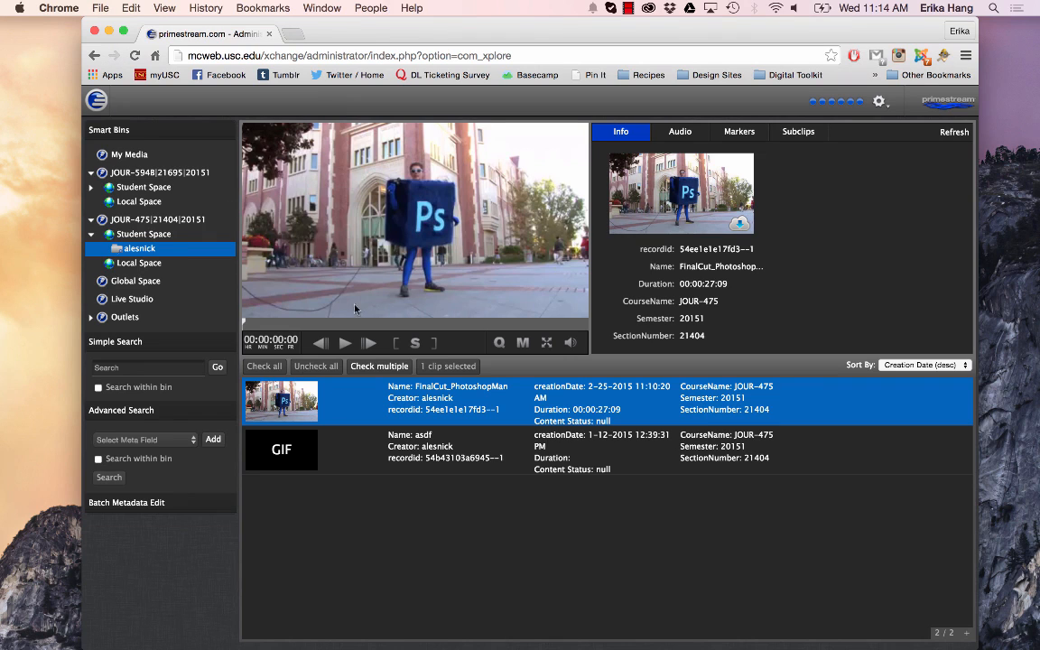
# Play about five seconds of the FinalCut_PhotoshopMan clip with the computer's volume raised, and pause it
pyautogui.click(344, 344)
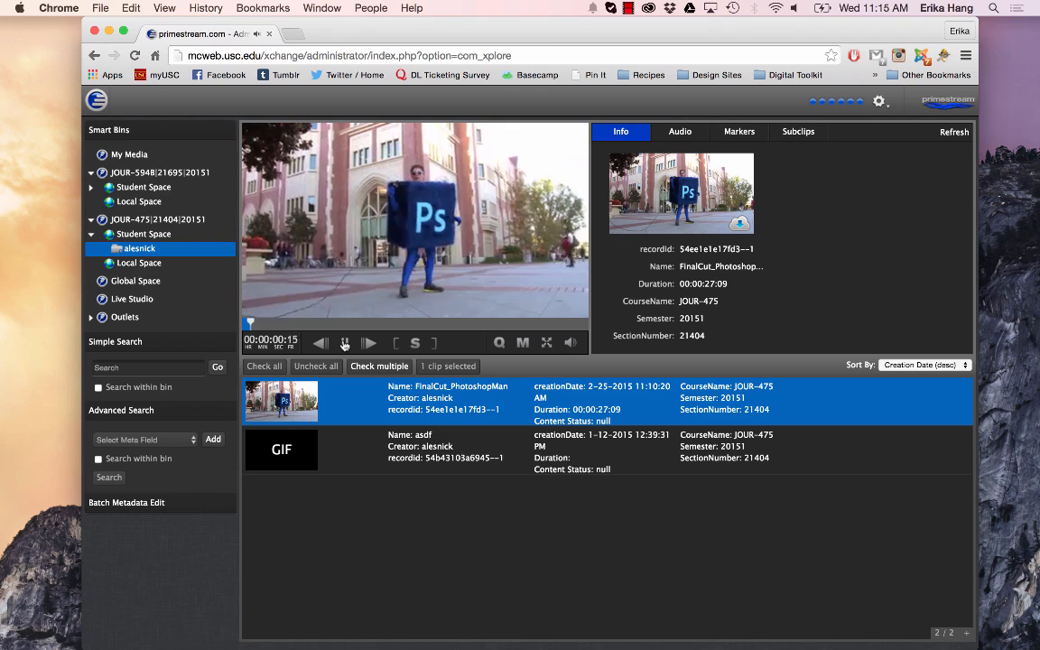
pyautogui.press('XF86AudioRaiseVolume')
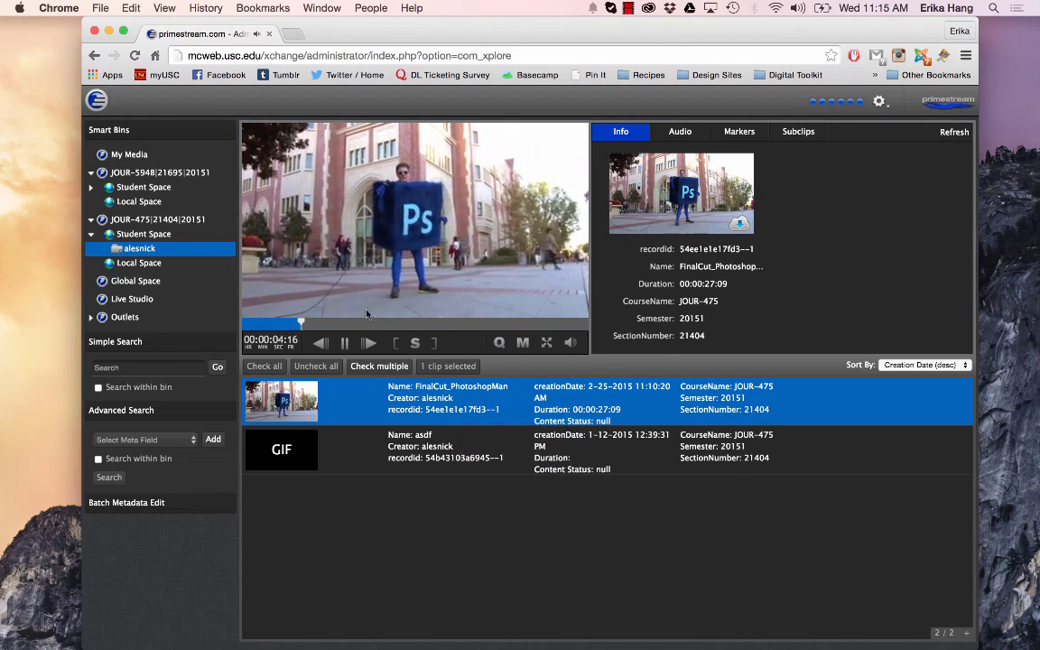
pyautogui.click(344, 344)
# Set the player's streaming quality to HIGH:960x540 and play the clip on to about 00:00:08:04
pyautogui.click(499, 342)
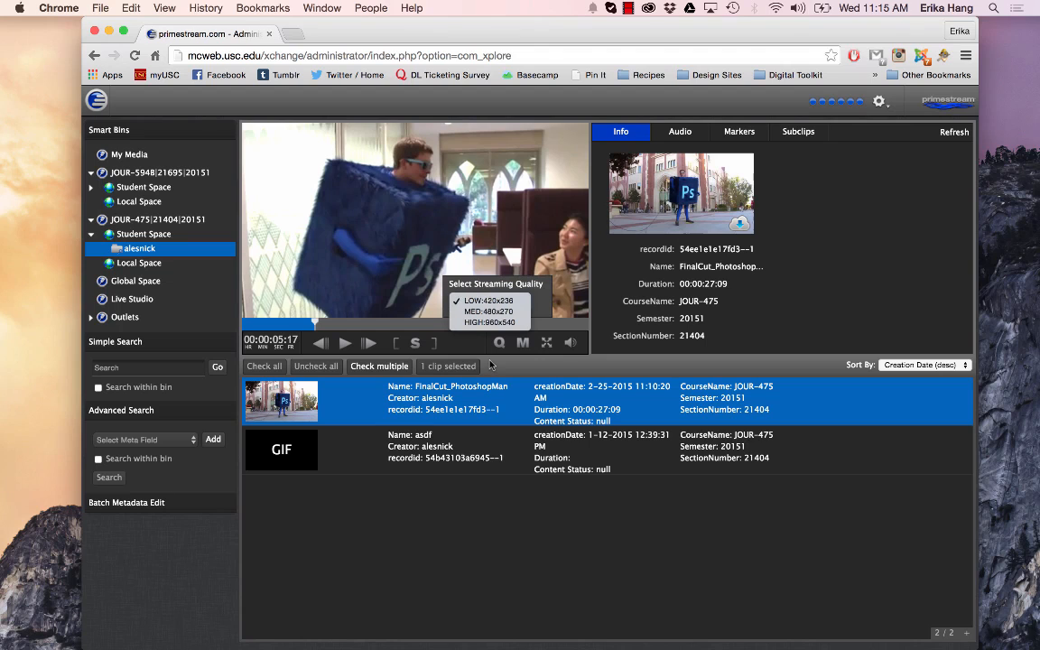
pyautogui.click(484, 322)
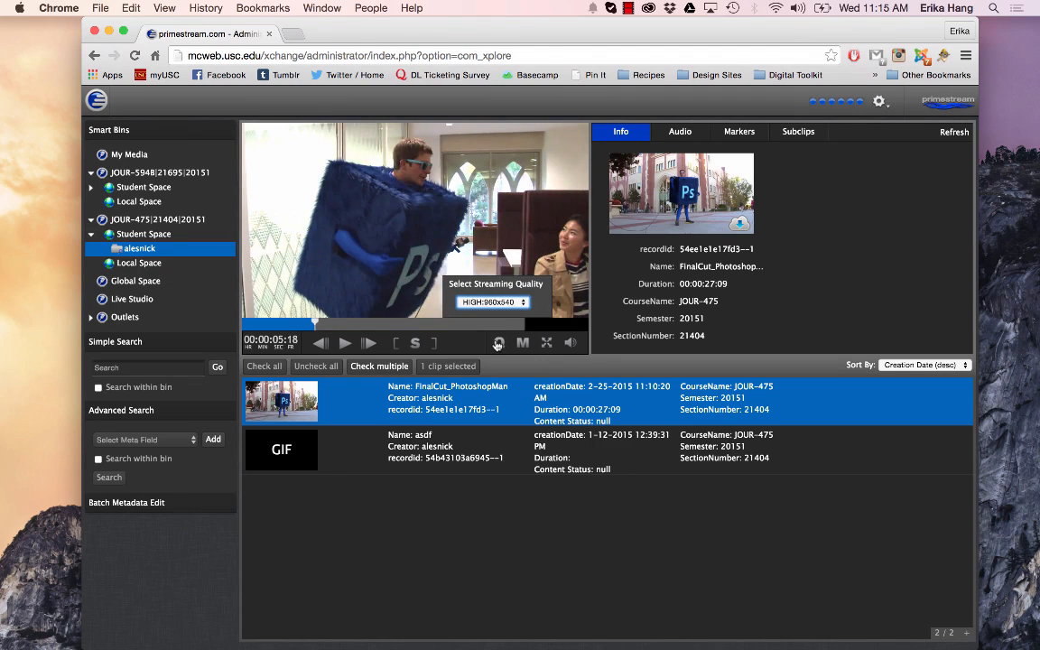
pyautogui.click(496, 343)
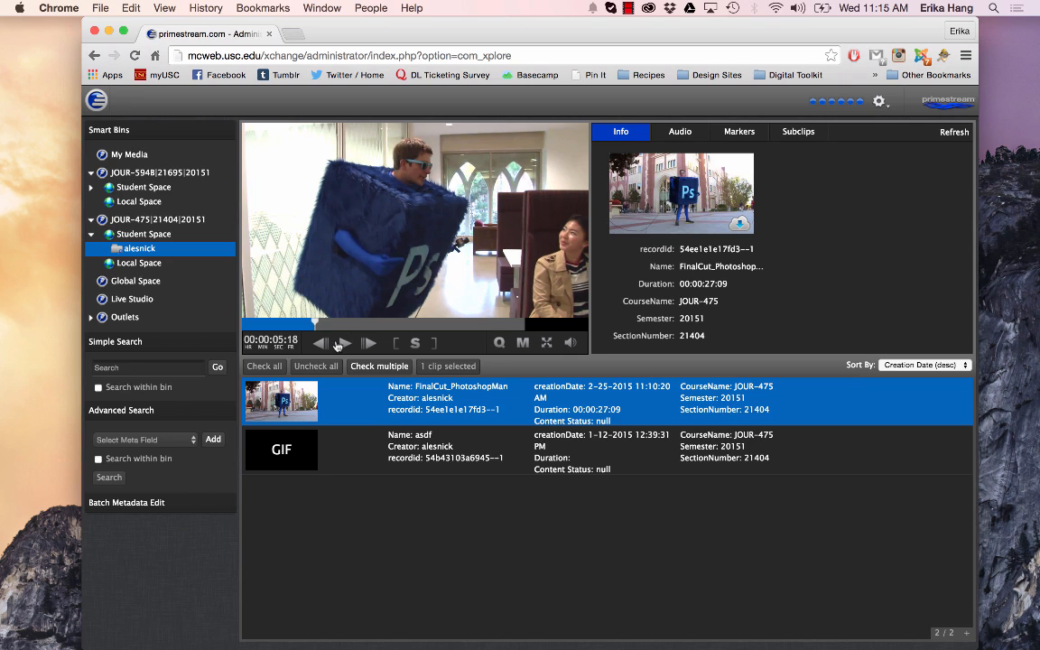
pyautogui.click(342, 343)
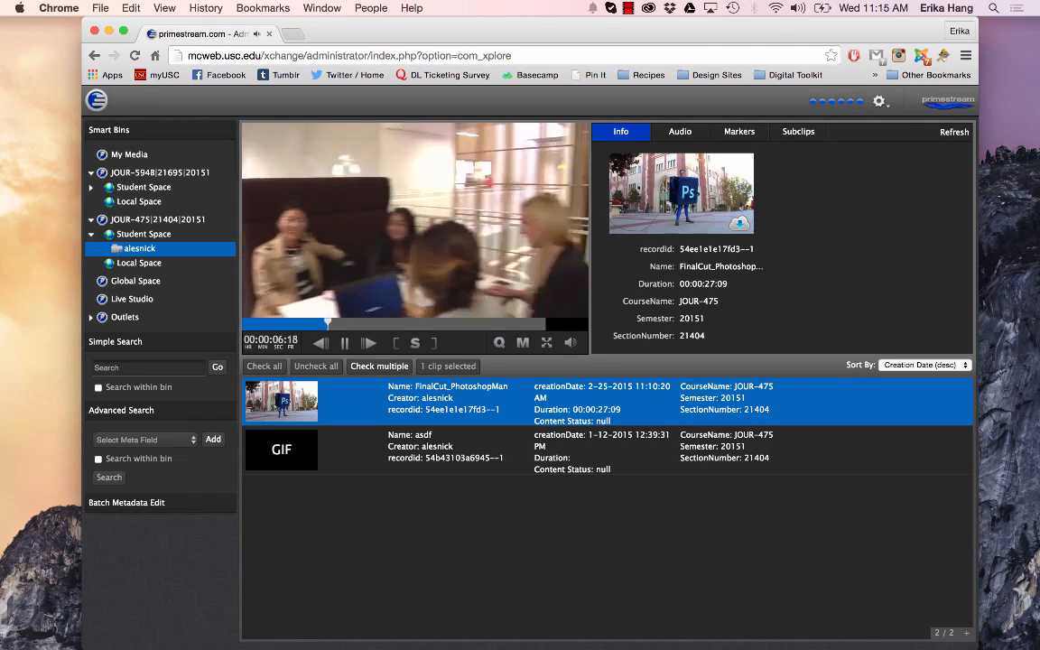
pyautogui.click(344, 343)
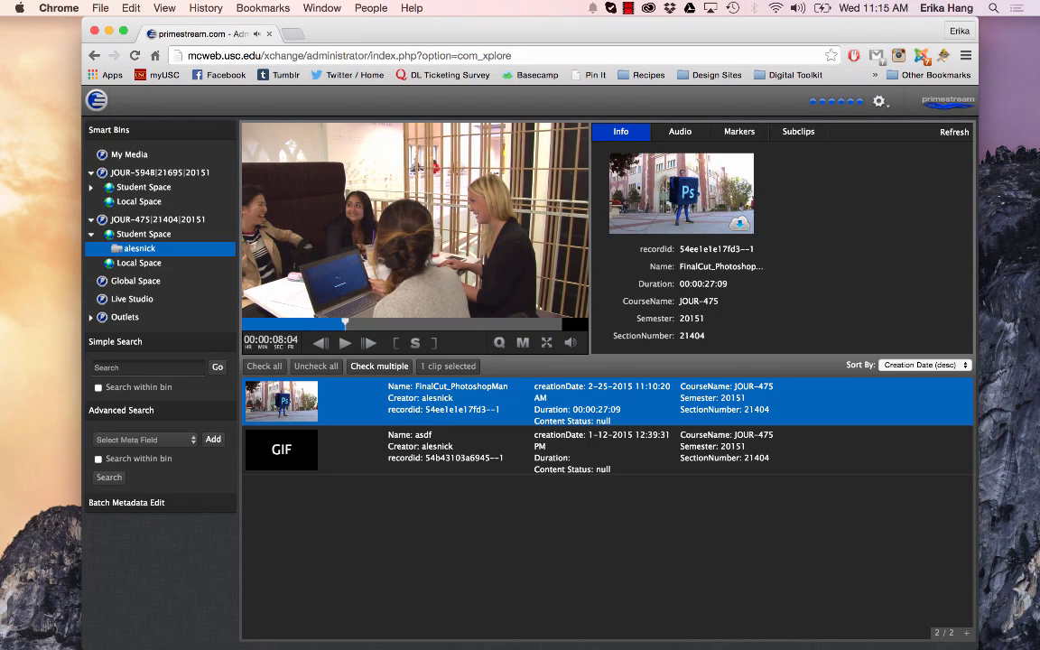
# Step the paused clip forward and backward by single frames, and jump along the timeline to about 00:00:16:20
pyautogui.press('Right')
pyautogui.press('Right')
pyautogui.press('Right')
pyautogui.press('Right')
pyautogui.press('Right')
pyautogui.press('Right')
pyautogui.press('Right')
pyautogui.press('Right')
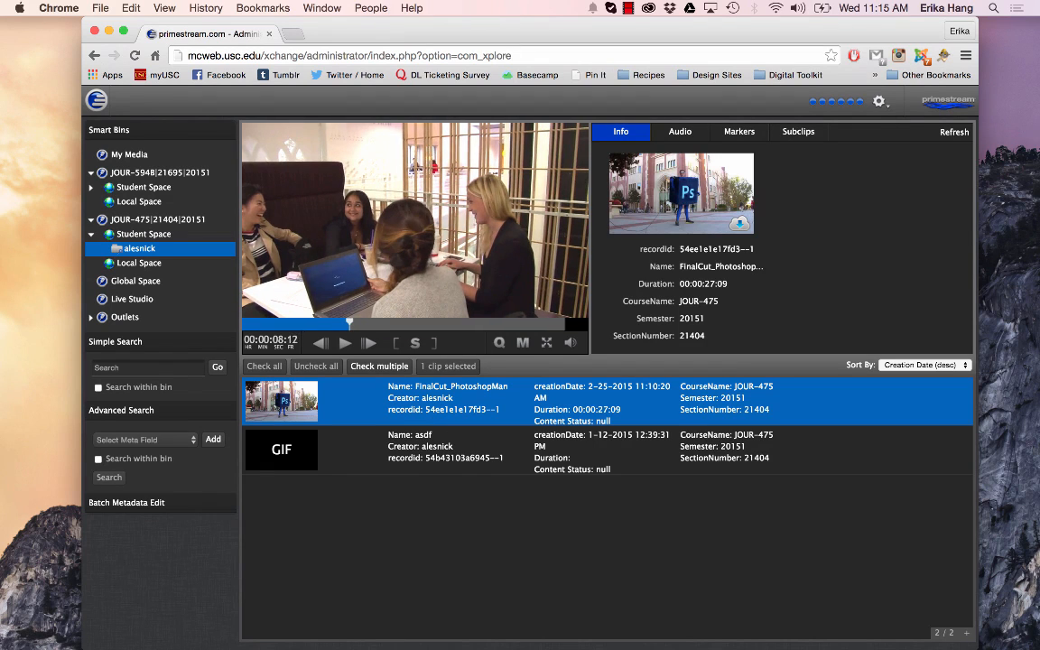
pyautogui.press('Left')
pyautogui.press('Left')
pyautogui.press('Left')
pyautogui.press('Left')
pyautogui.press('Left')
pyautogui.press('Left')
pyautogui.press('Left')
pyautogui.press('Left')
pyautogui.press('Left')
pyautogui.press('Left')
pyautogui.press('Left')
pyautogui.press('Left')
pyautogui.press('Left')
pyautogui.press('Left')
pyautogui.press('Left')
pyautogui.press('Left')
pyautogui.press('Left')
pyautogui.press('Left')
pyautogui.press('Left')
pyautogui.press('Left')
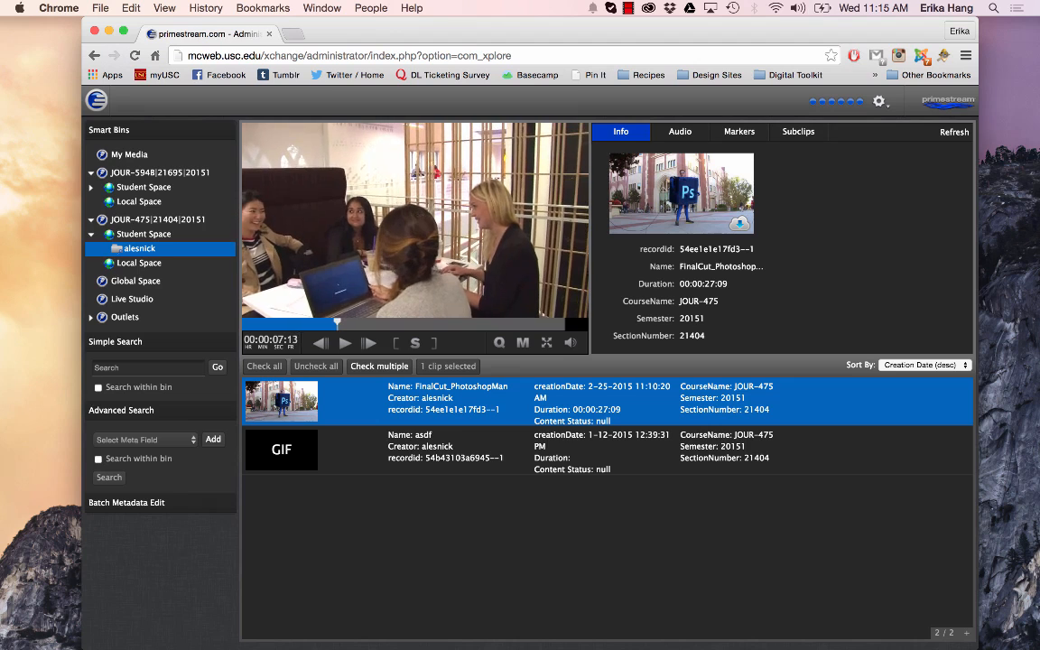
pyautogui.click(368, 343)
pyautogui.click(368, 343)
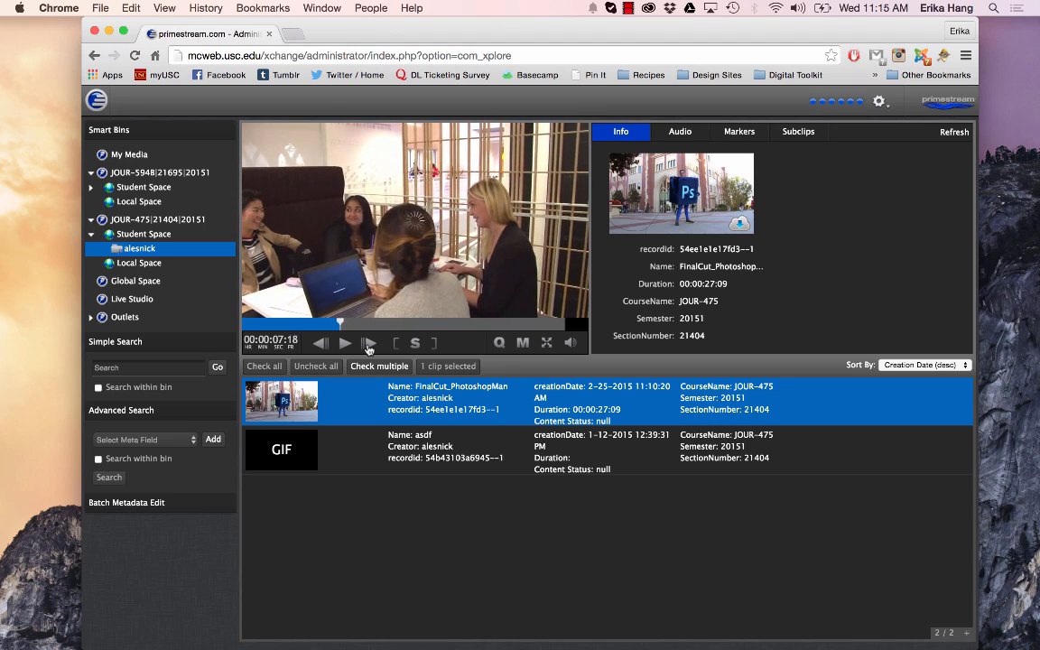
pyautogui.press('Left')
pyautogui.press('Left')
pyautogui.press('Left')
pyautogui.press('Left')
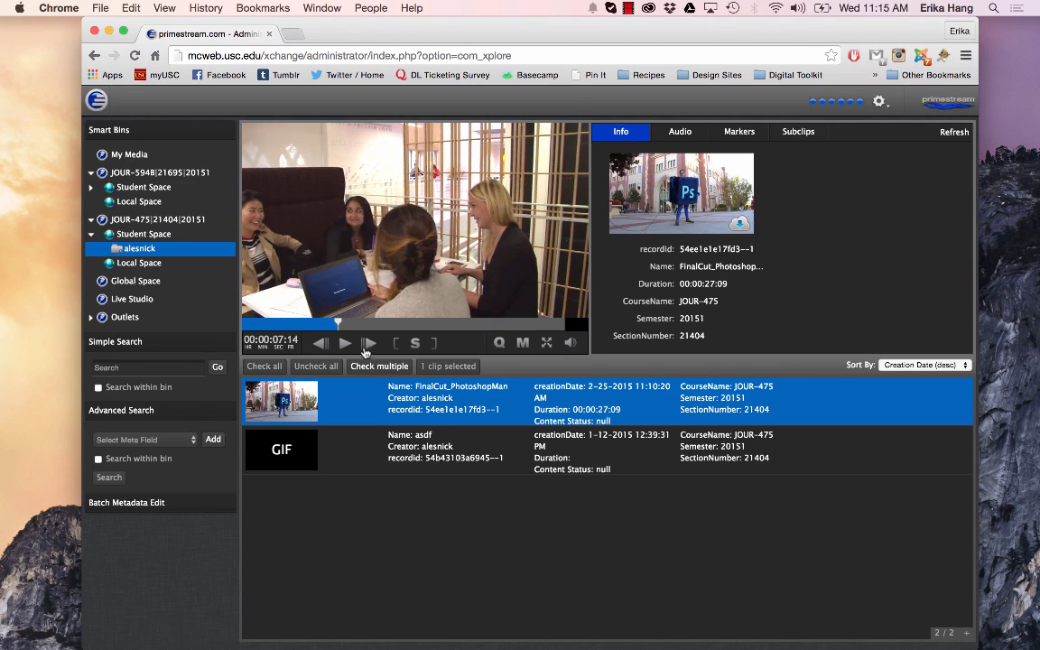
pyautogui.click(366, 348)
pyautogui.click(366, 349)
pyautogui.click(365, 349)
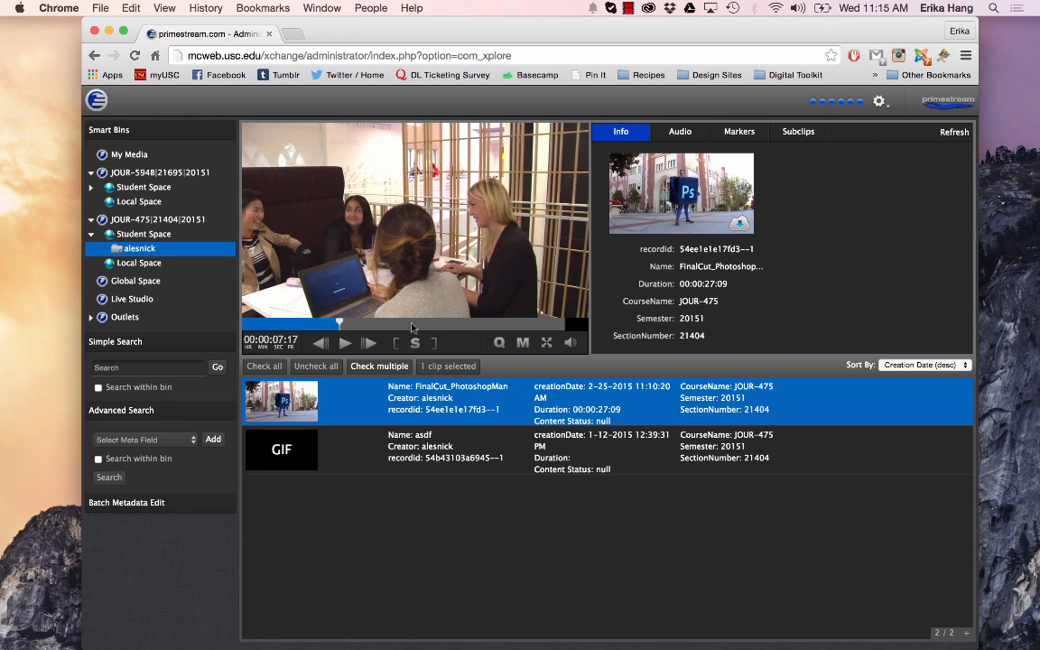
pyautogui.click(527, 323)
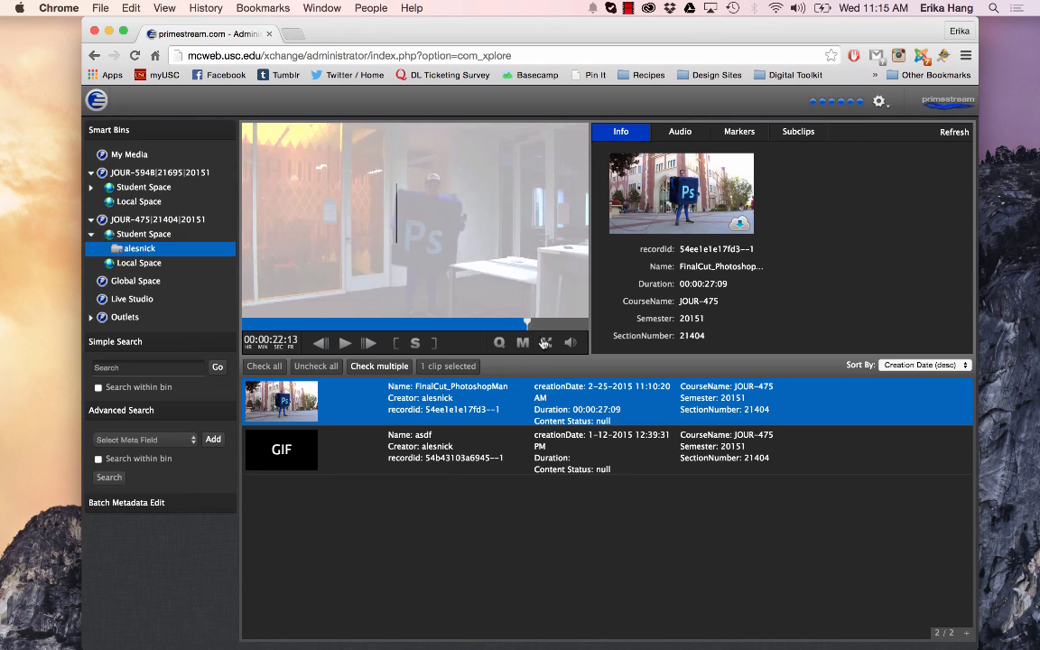
pyautogui.click(454, 324)
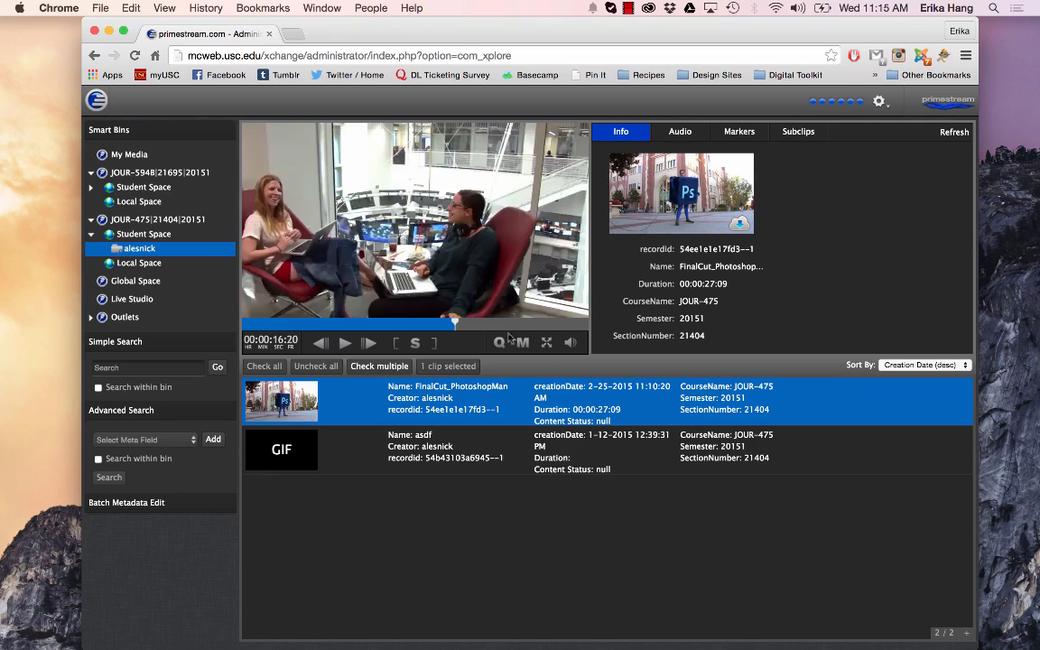
# View the clip in full screen, return to the normal player size, and raise the player's master volume
pyautogui.click(545, 344)
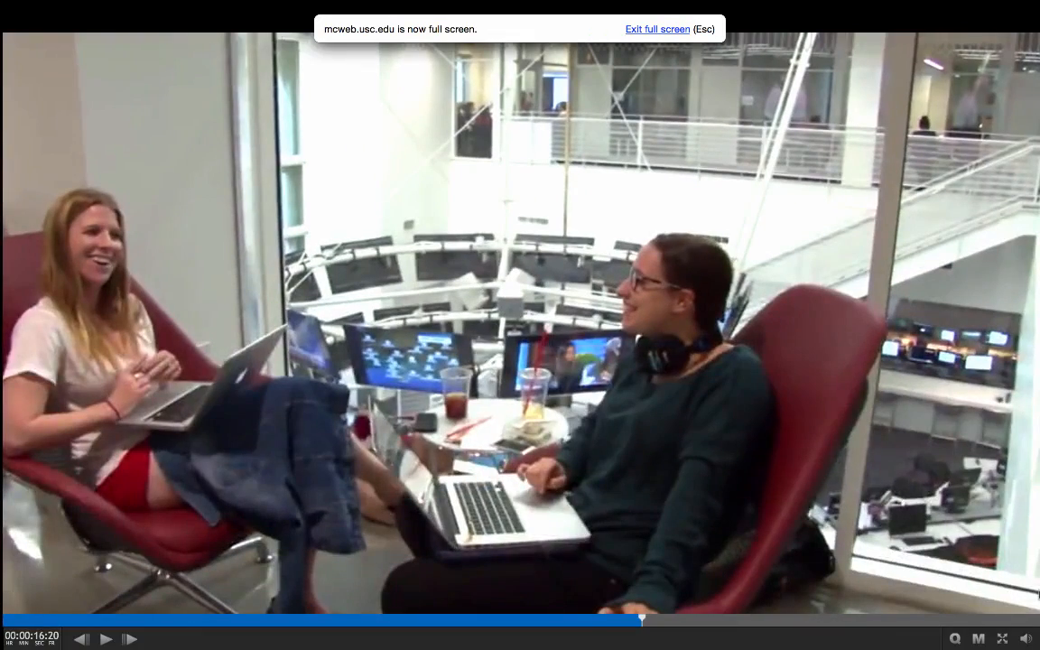
pyautogui.click(1004, 639)
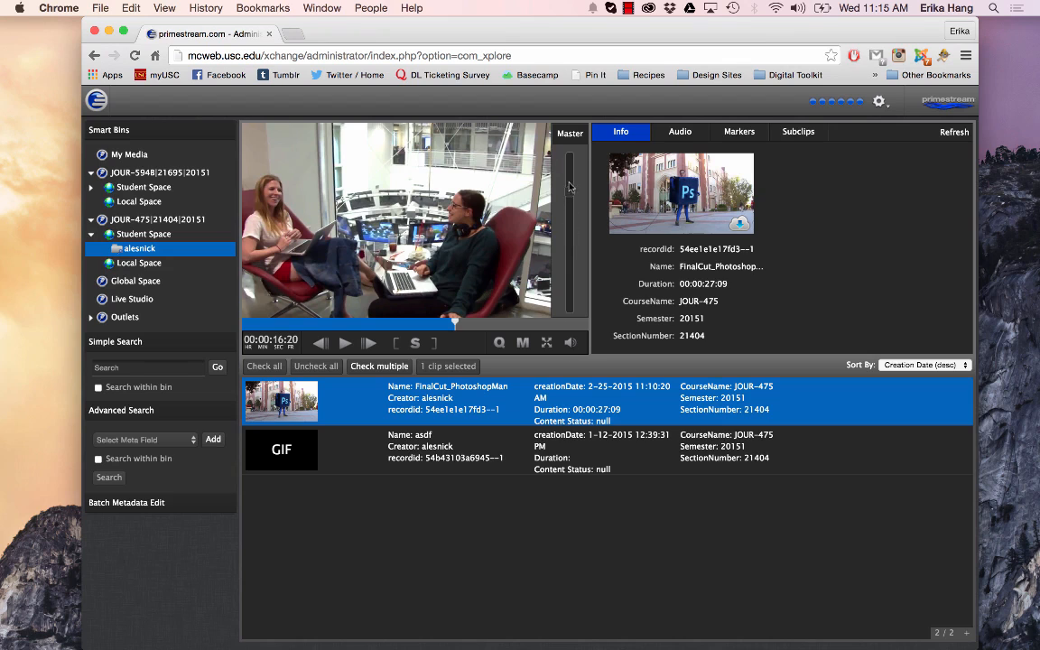
pyautogui.moveTo(570, 191)
pyautogui.mouseDown()
pyautogui.moveTo(575, 245)
pyautogui.moveTo(572, 174)
pyautogui.mouseUp()
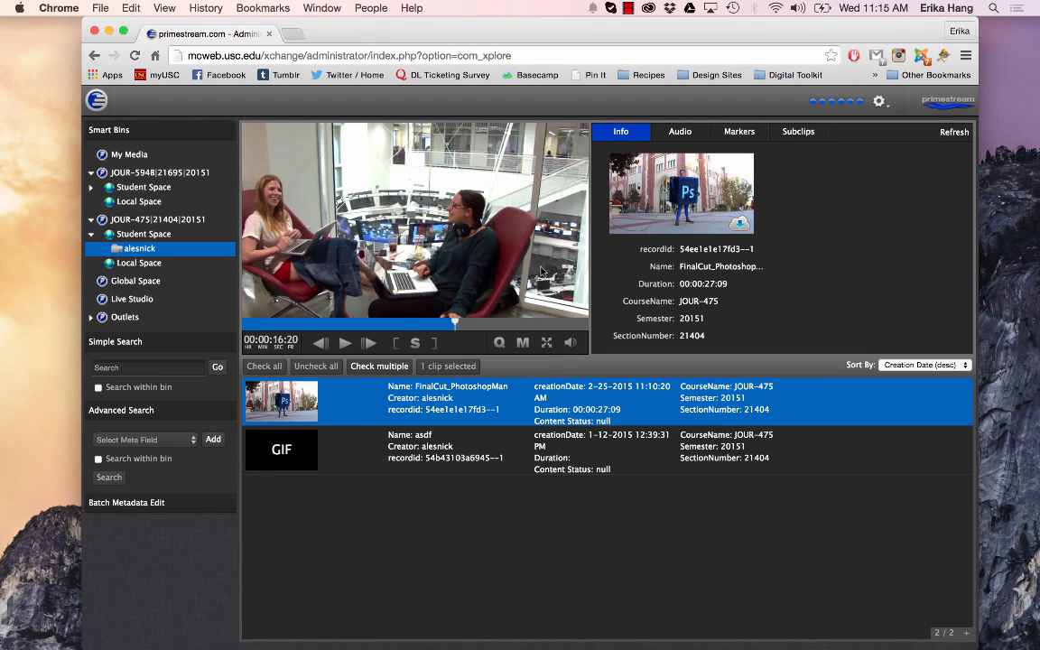
# Add a marker to the clip at about 00:00:20:06
pyautogui.click(398, 322)
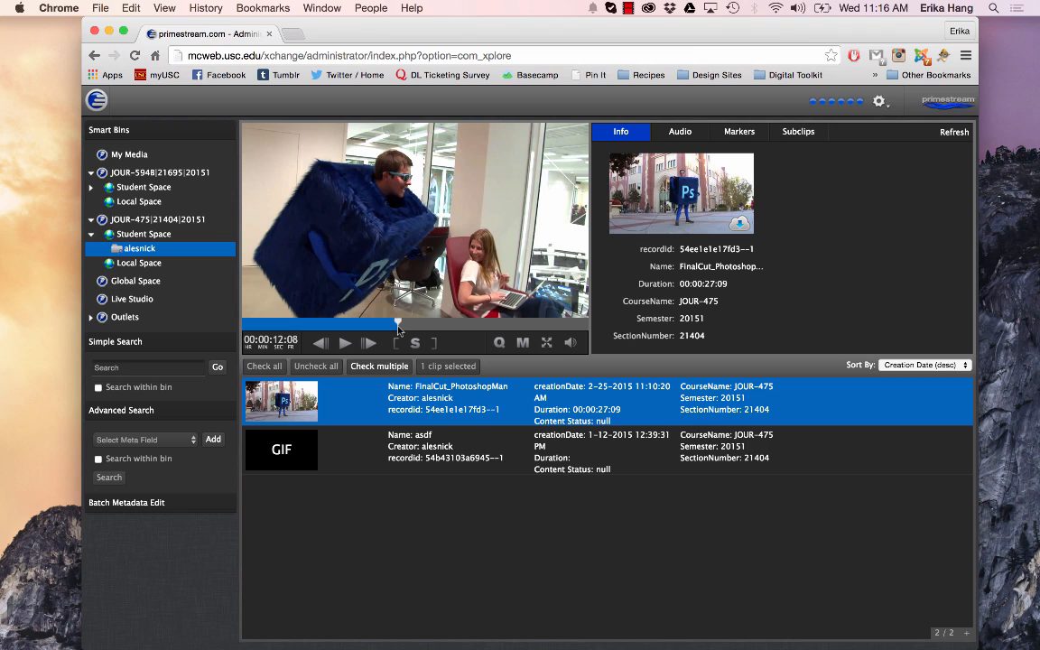
pyautogui.click(464, 325)
pyautogui.click(498, 324)
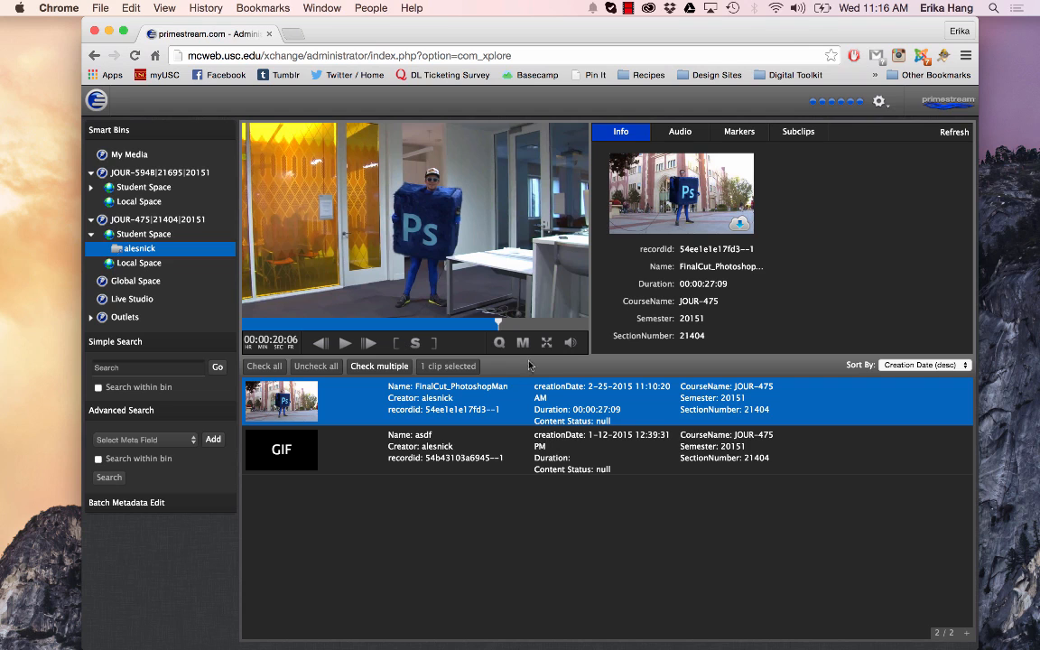
pyautogui.click(522, 343)
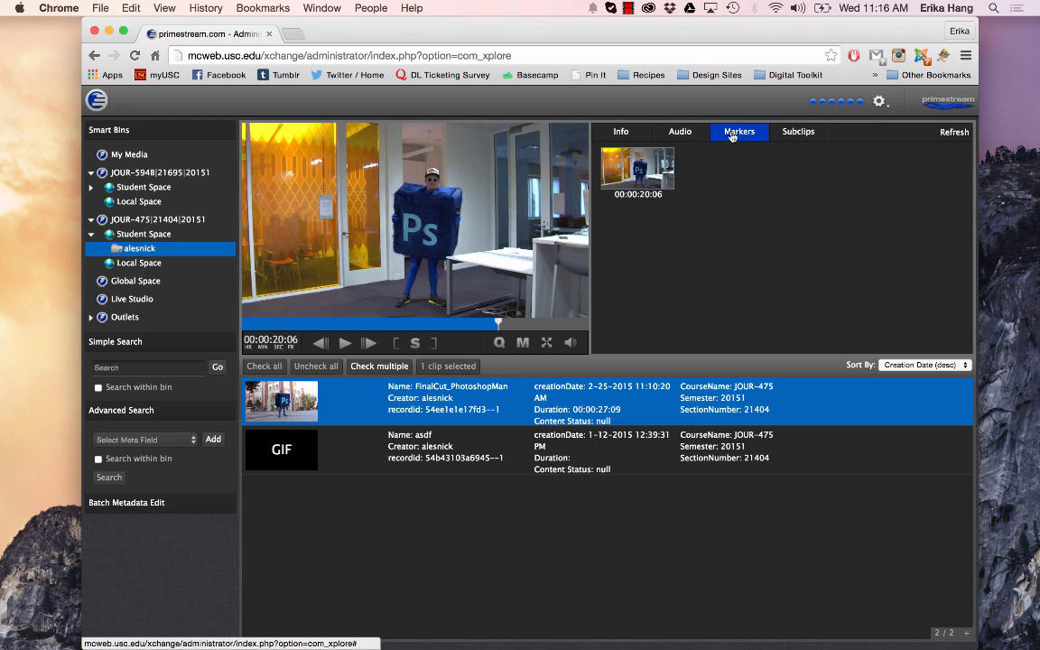
# Show the clip's info, widening the browser window to reveal the student metadata form, and enlarge the Description field
pyautogui.click(621, 132)
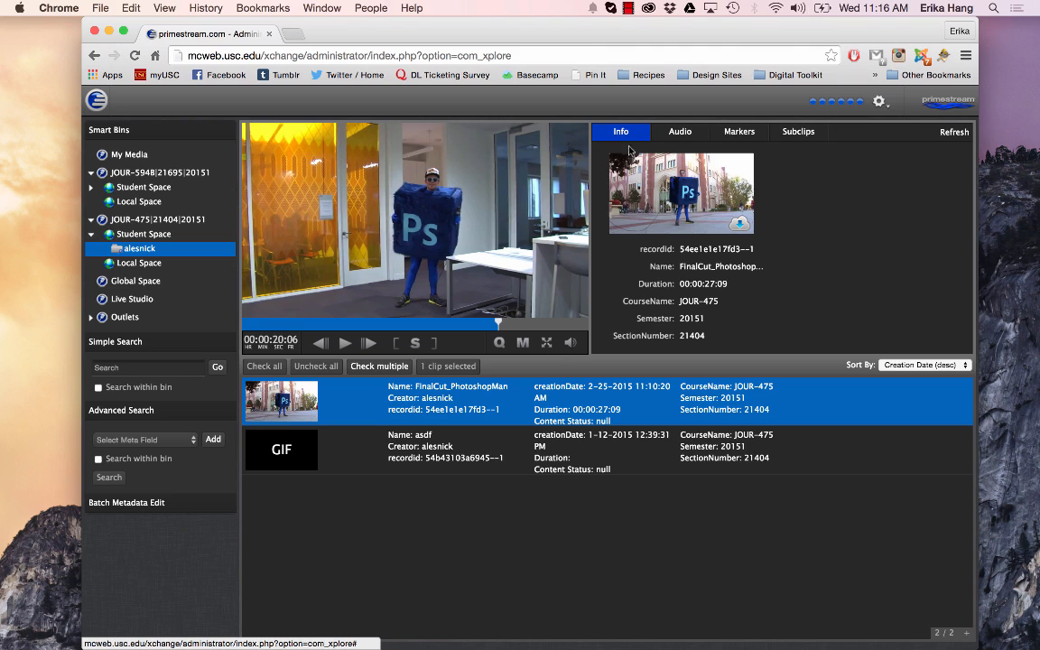
pyautogui.moveTo(650, 31); pyautogui.dragTo(577, 21)
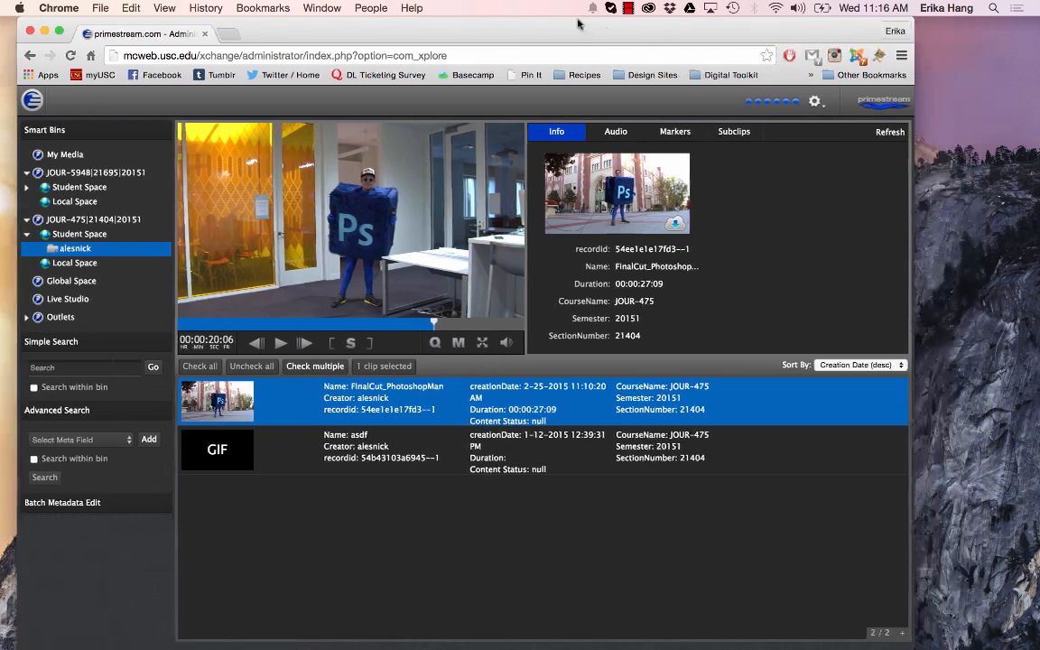
pyautogui.moveTo(898, 644); pyautogui.dragTo(1030, 643)
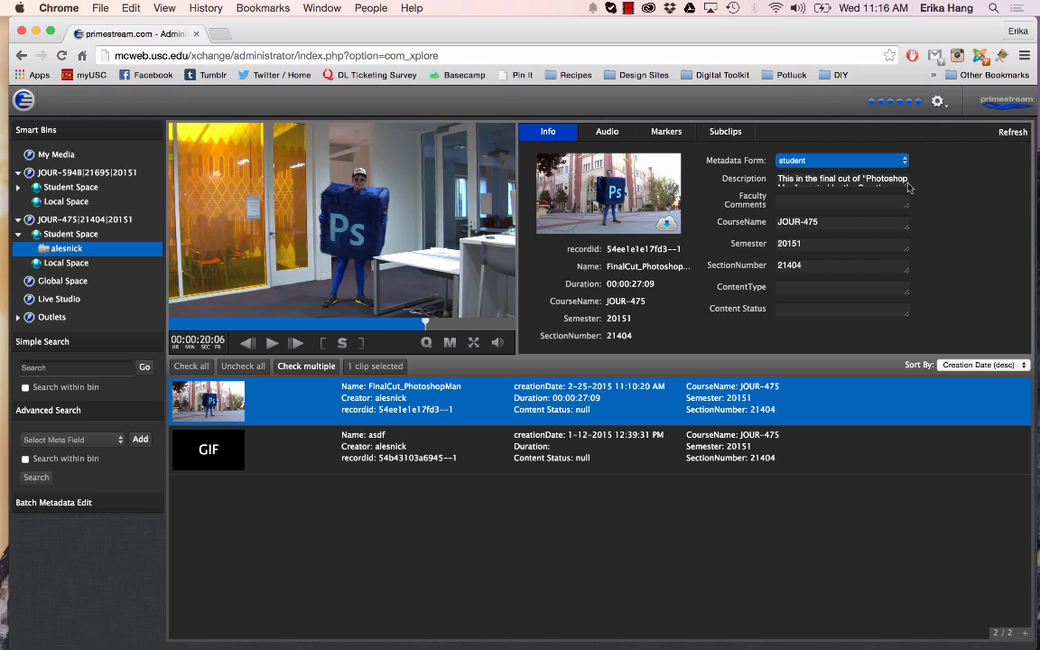
pyautogui.moveTo(907, 185); pyautogui.dragTo(905, 215)
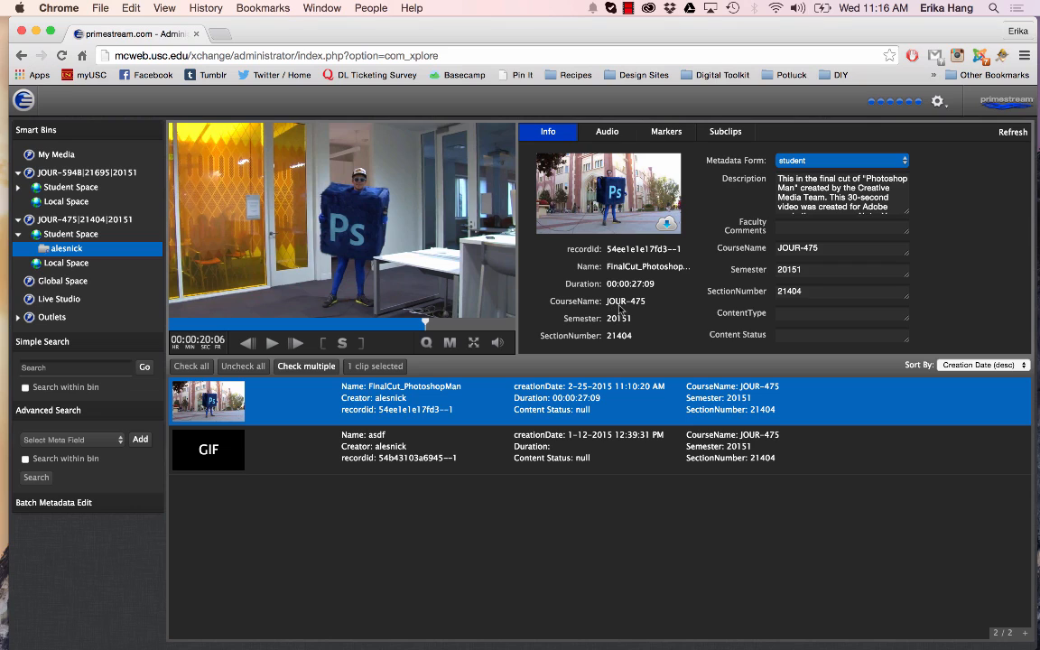
# Name the marker at 00:00:20:06 "Photoshop Man Monologue"
pyautogui.click(667, 134)
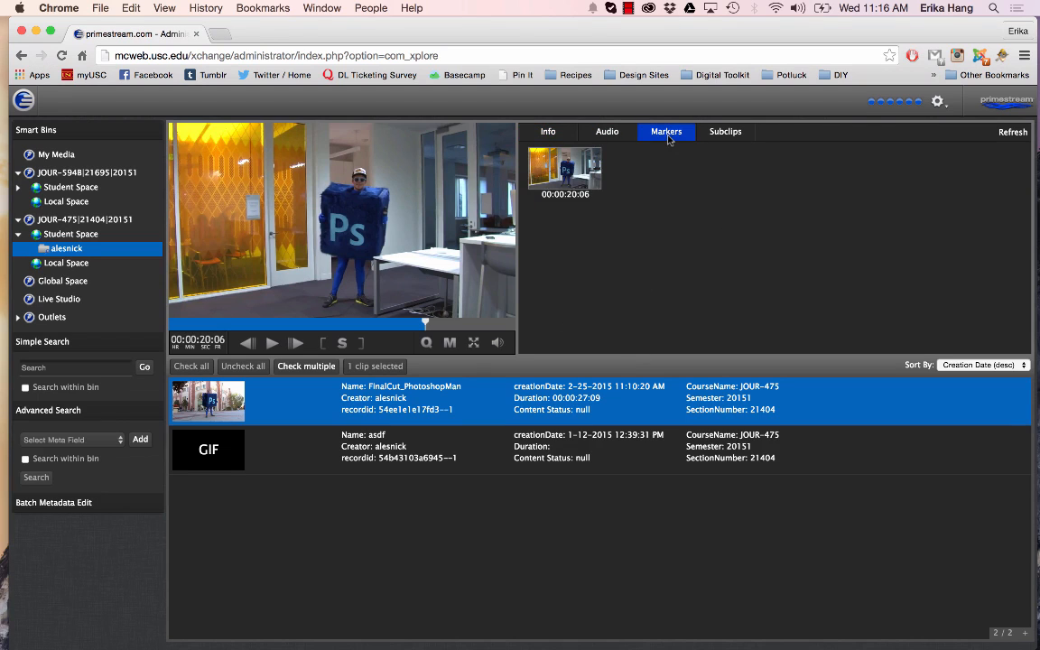
pyautogui.click(591, 169)
pyautogui.click(555, 300)
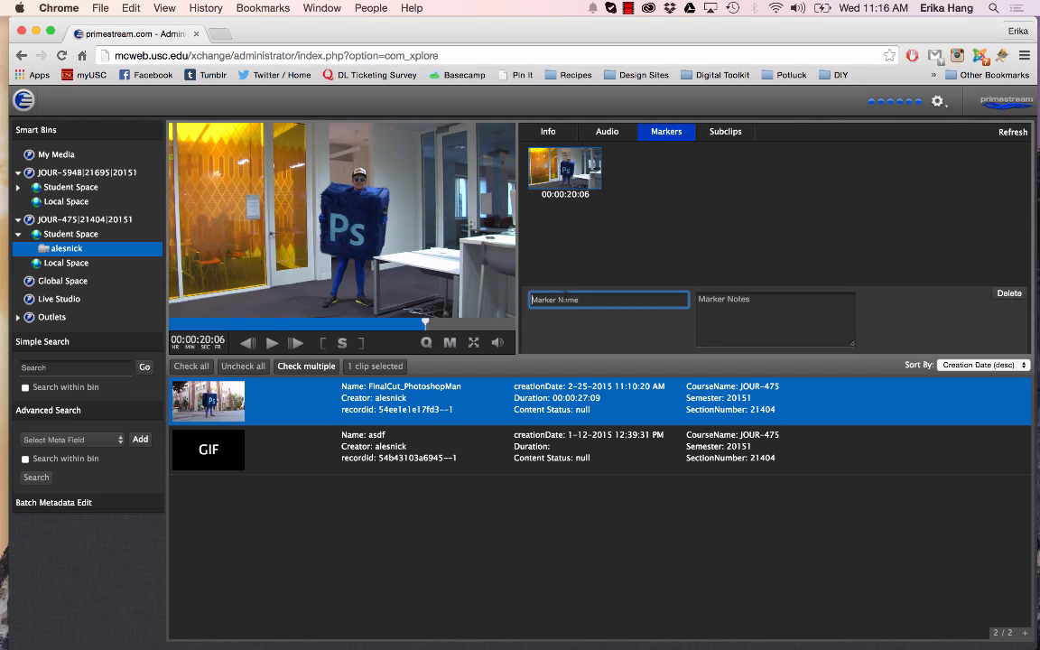
pyautogui.write('Phoo')
pyautogui.write('oshop Man Mono')
pyautogui.write('logue')
pyautogui.press('Tab')
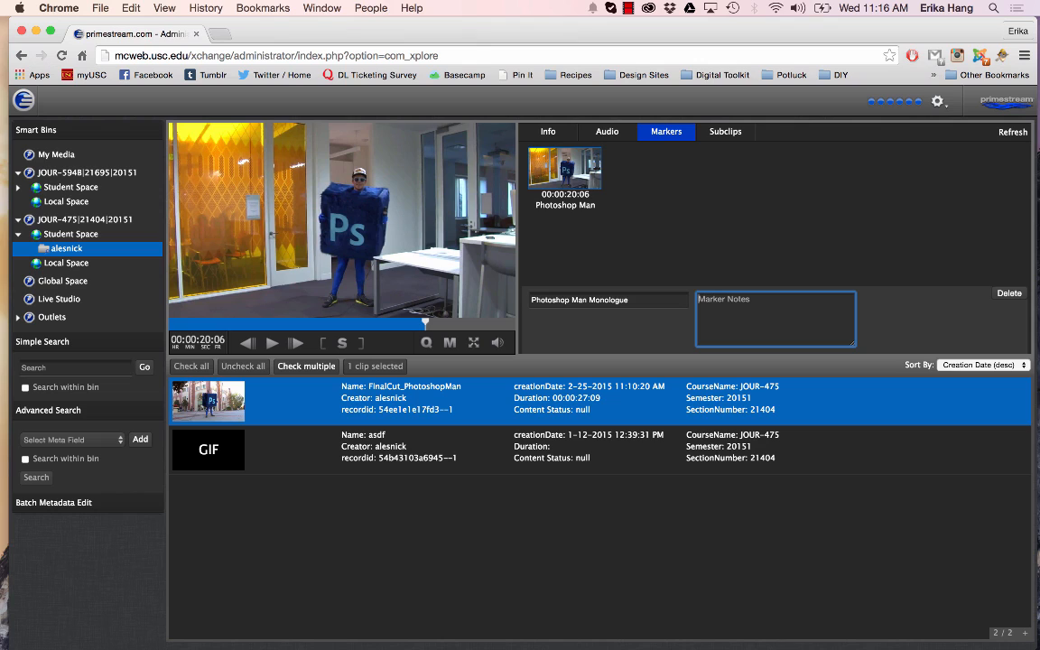
# Enter the marker notes "This is the final scene of the Photoshop Man video."
pyautogui.write('This is the final scene of the Photoshop M')
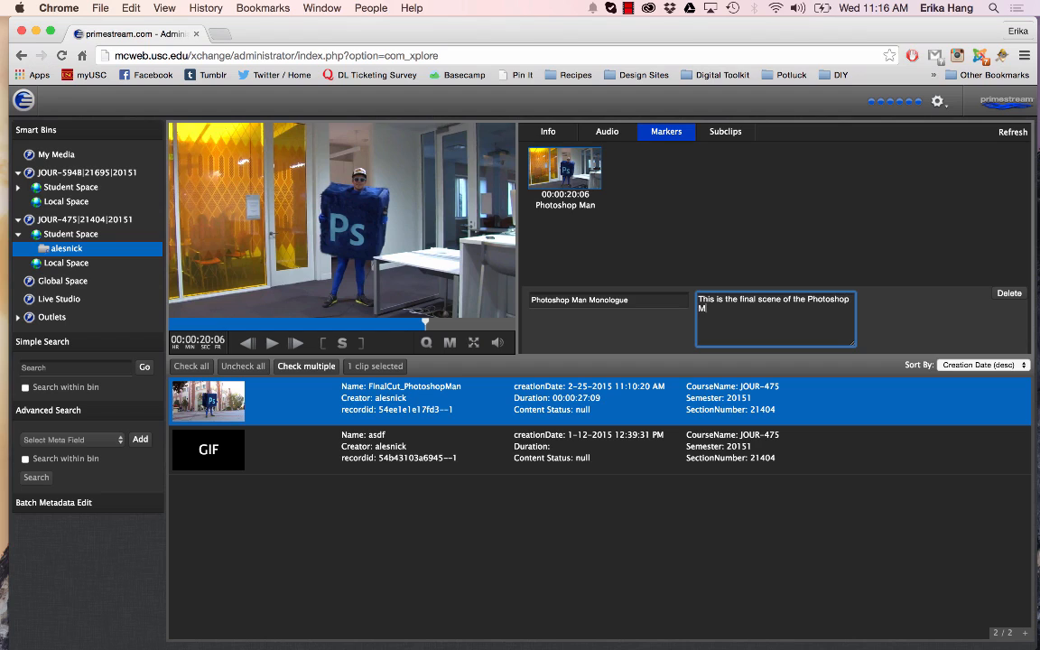
pyautogui.write('an video.')
pyautogui.click(653, 183)
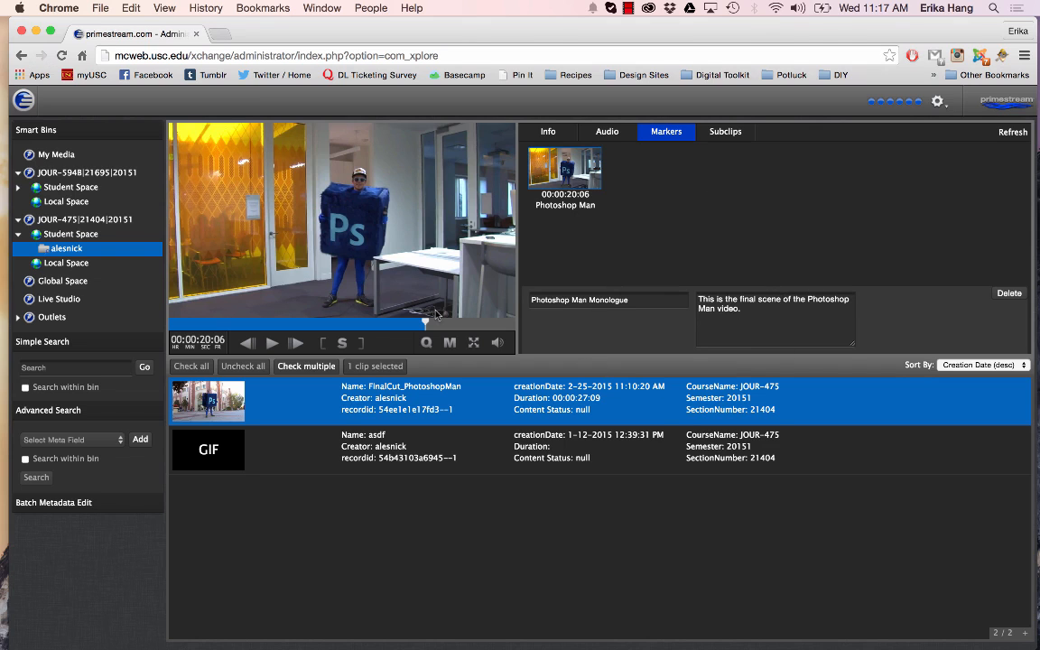
# Add a second marker at about 00:00:12:20 and name it "Question #1"
pyautogui.click(331, 321)
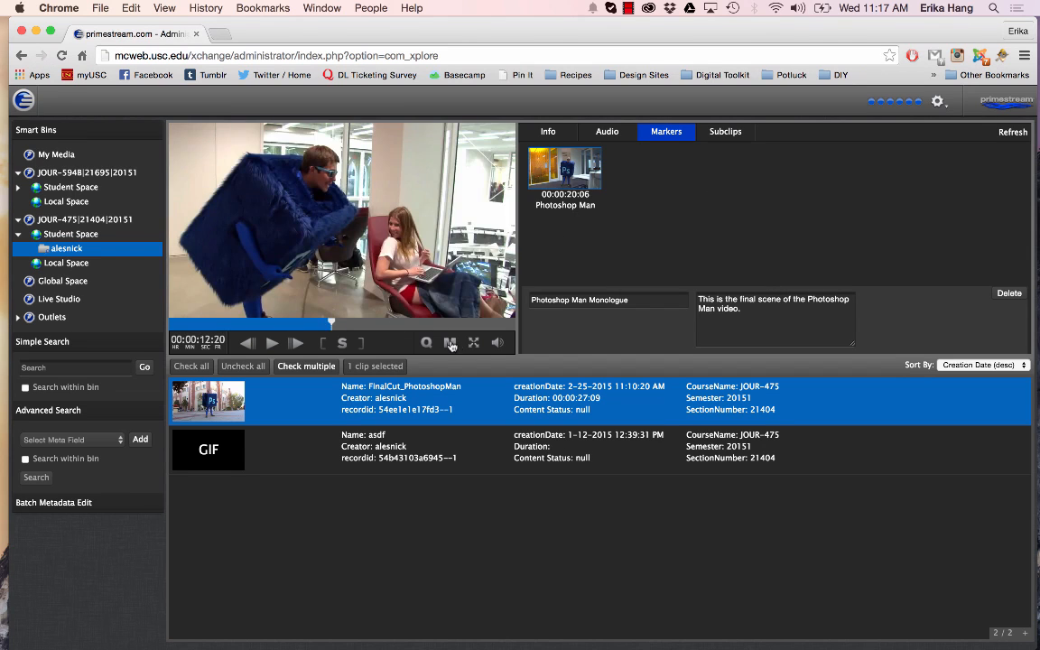
pyautogui.press('m')
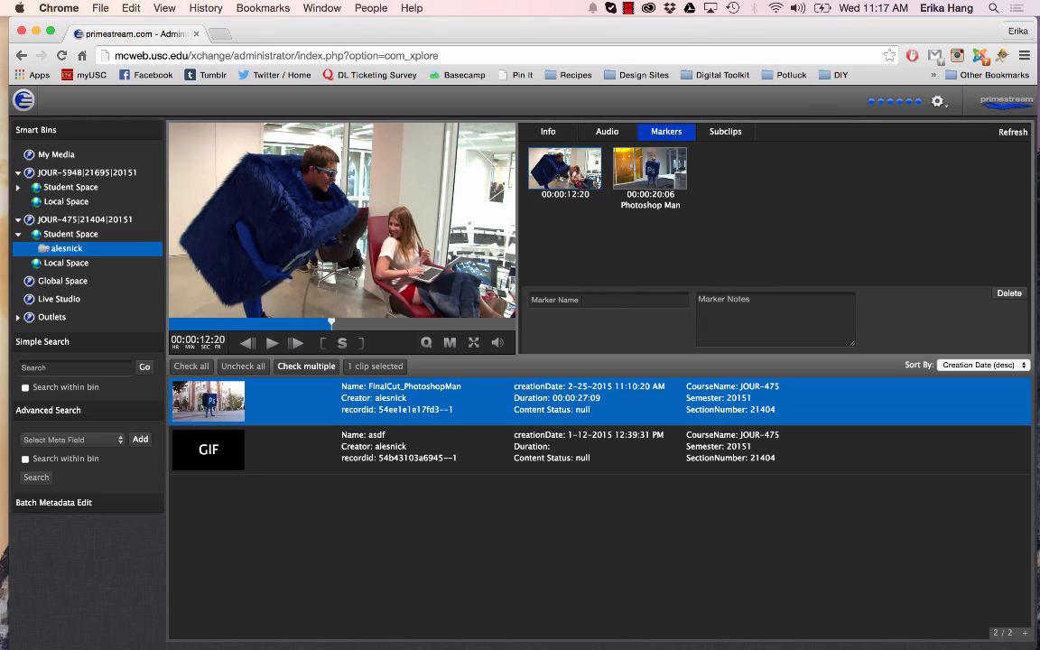
pyautogui.click(577, 299)
pyautogui.write('Quation')
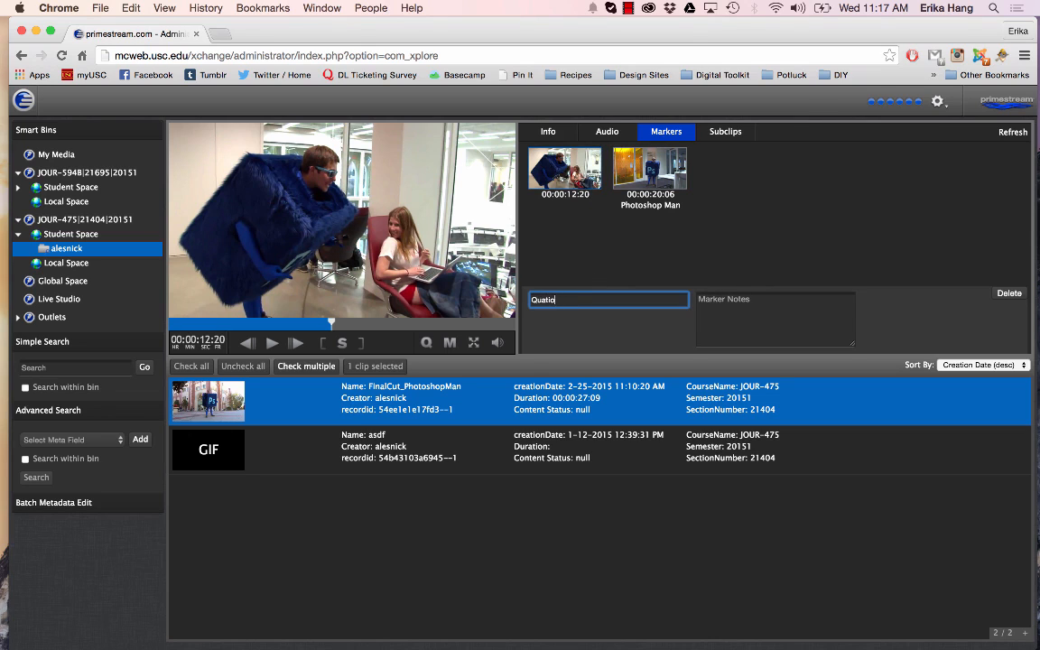
pyautogui.press('BackSpace')
pyautogui.press('BackSpace')
pyautogui.press('BackSpace')
pyautogui.press('BackSpace')
pyautogui.write('estion #1')
pyautogui.click(779, 321)
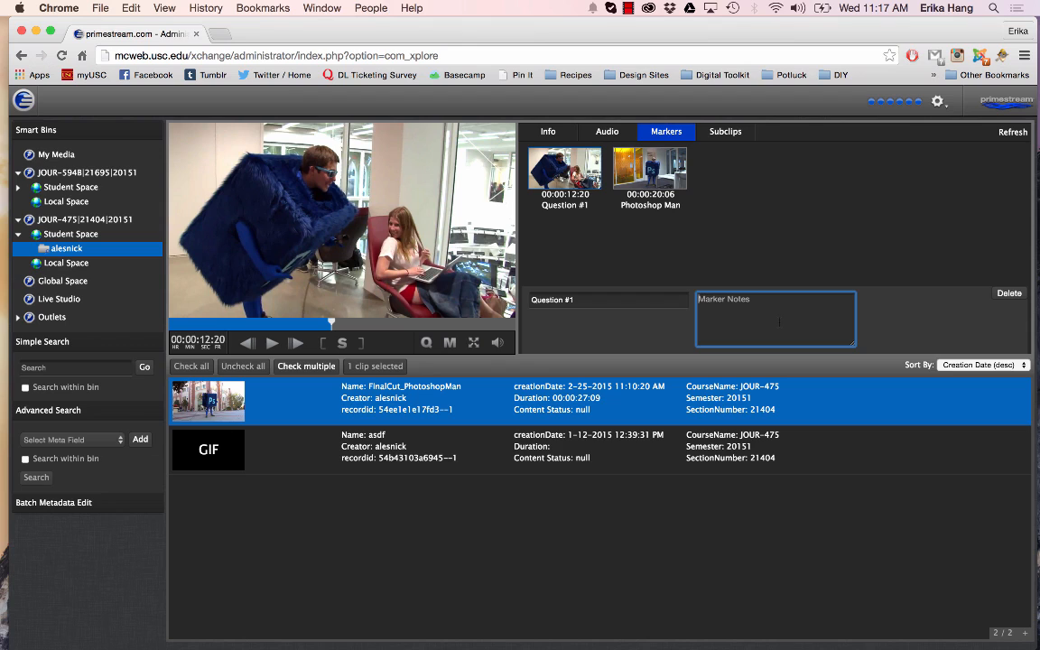
# Enter the notes "This is the first question." for the Question #1 marker, and switch between both markers to preview their frames
pyautogui.write('This is  the first')
pyautogui.press('Tab')
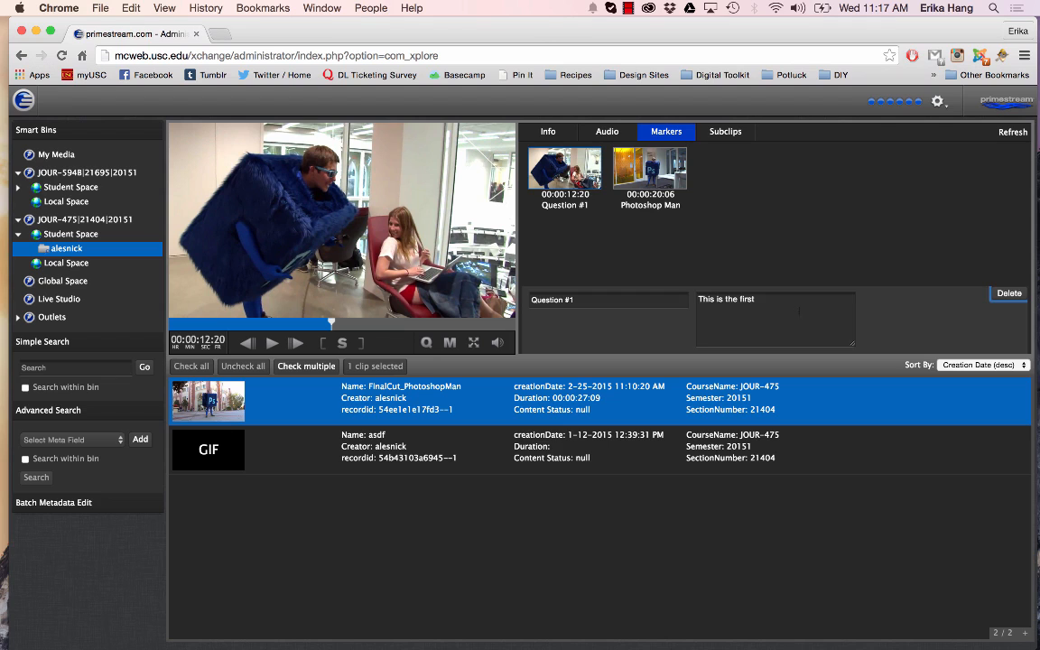
pyautogui.click(799, 311)
pyautogui.write('question.')
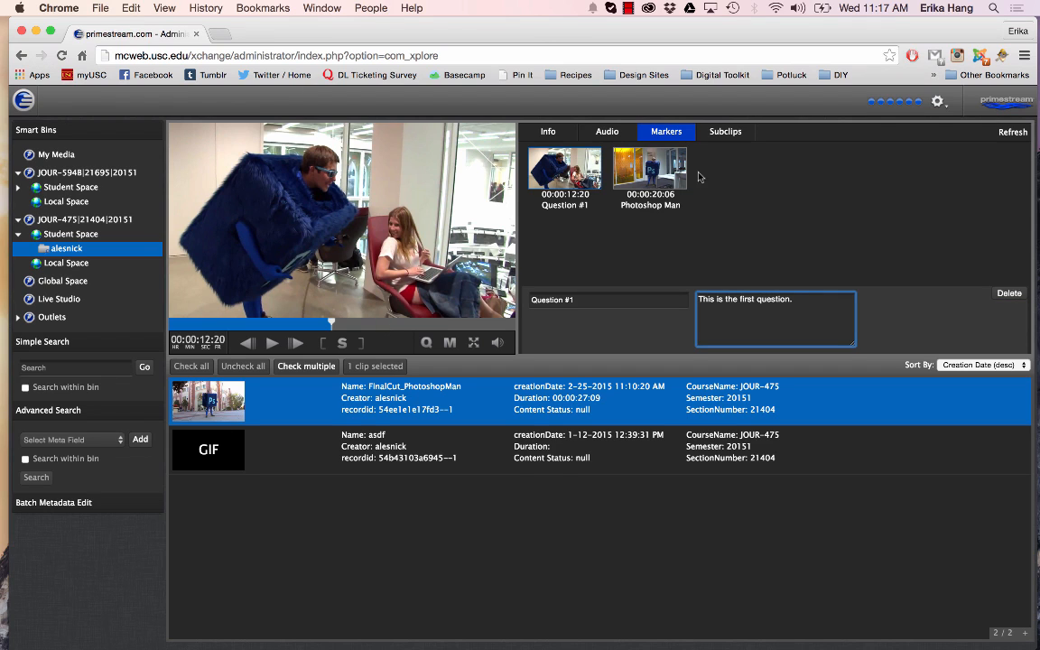
pyautogui.click(644, 176)
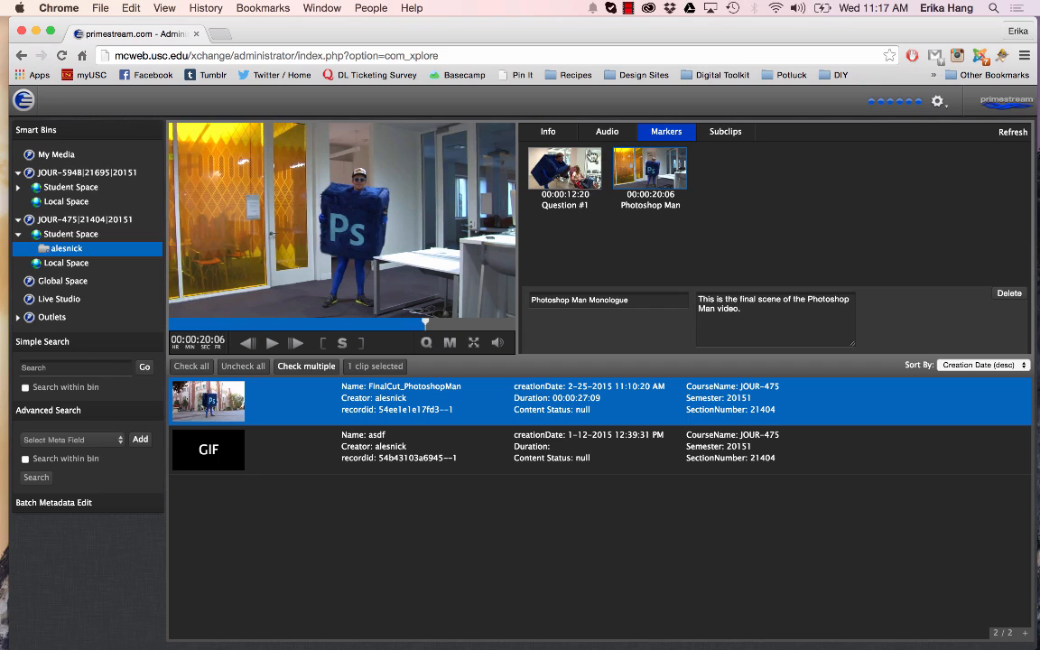
pyautogui.click(566, 168)
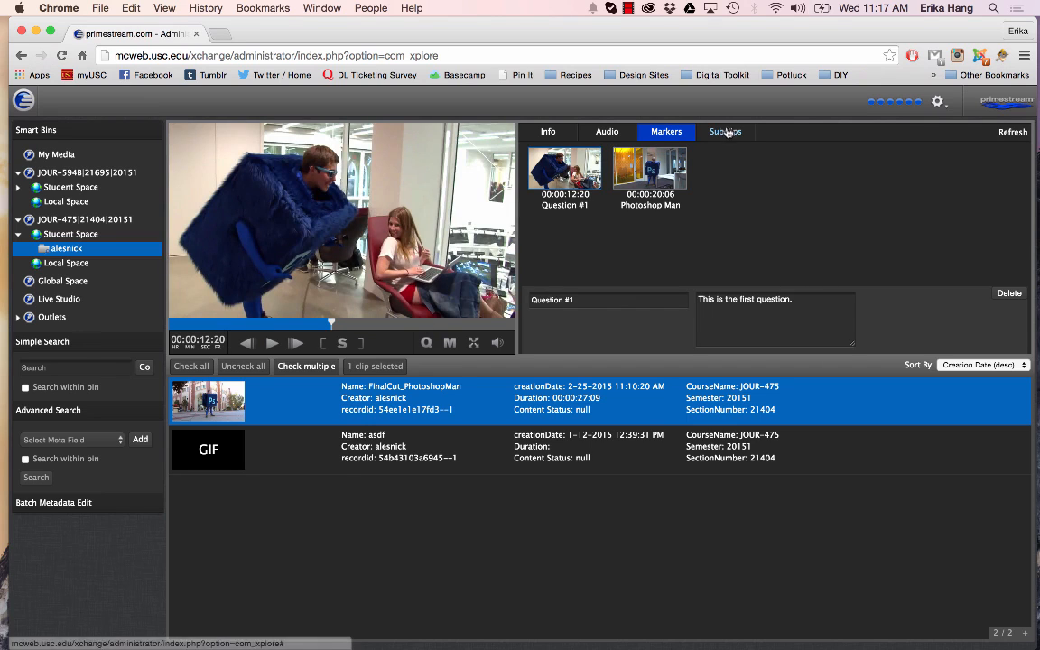
# Create a subclip named "Girl" spanning about 00:00:07:08 to 00:00:12:01 of the video
pyautogui.click(729, 132)
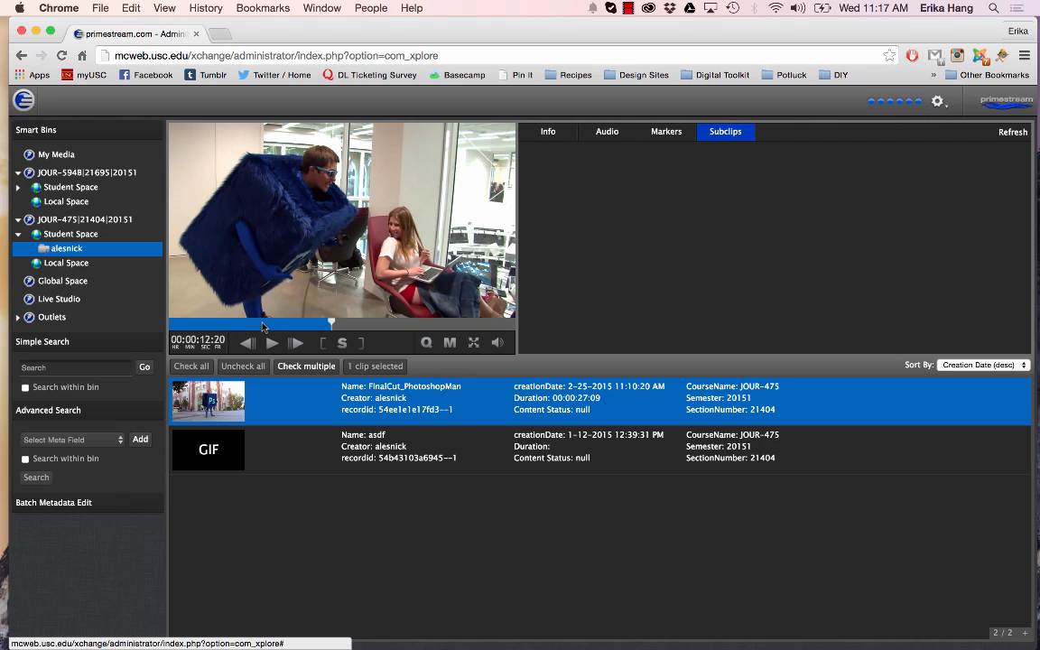
pyautogui.click(261, 322)
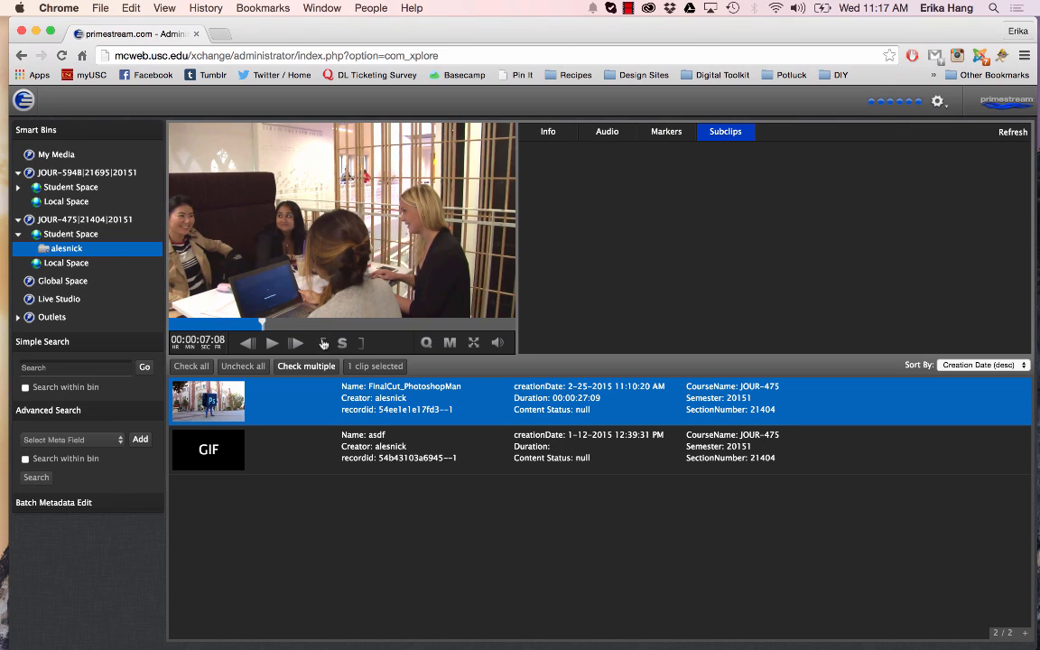
pyautogui.click(322, 324)
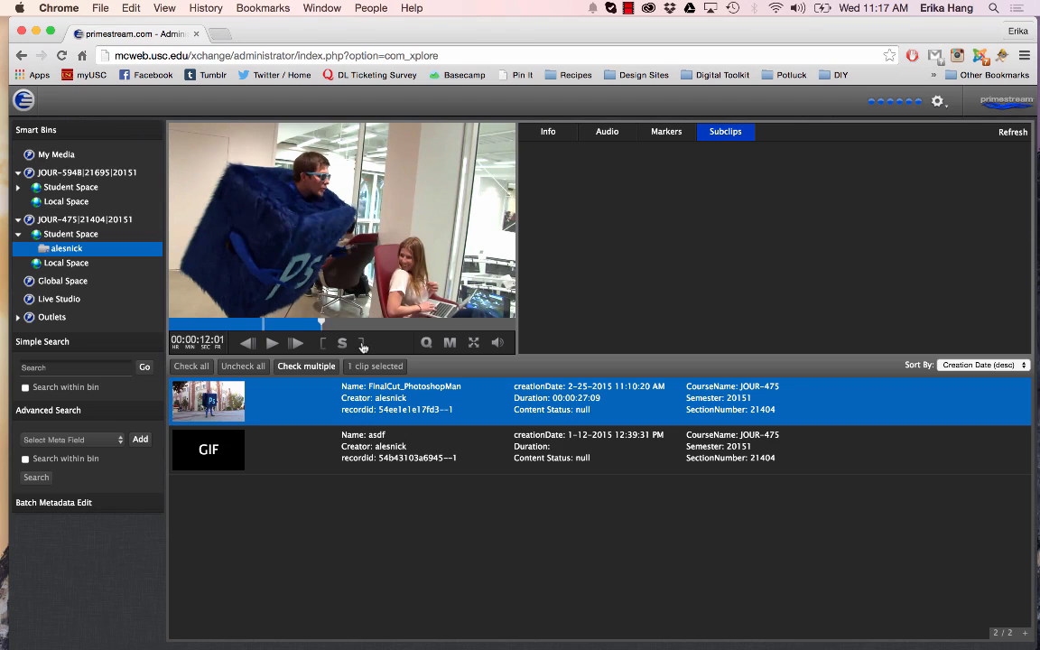
pyautogui.click(362, 344)
pyautogui.click(341, 346)
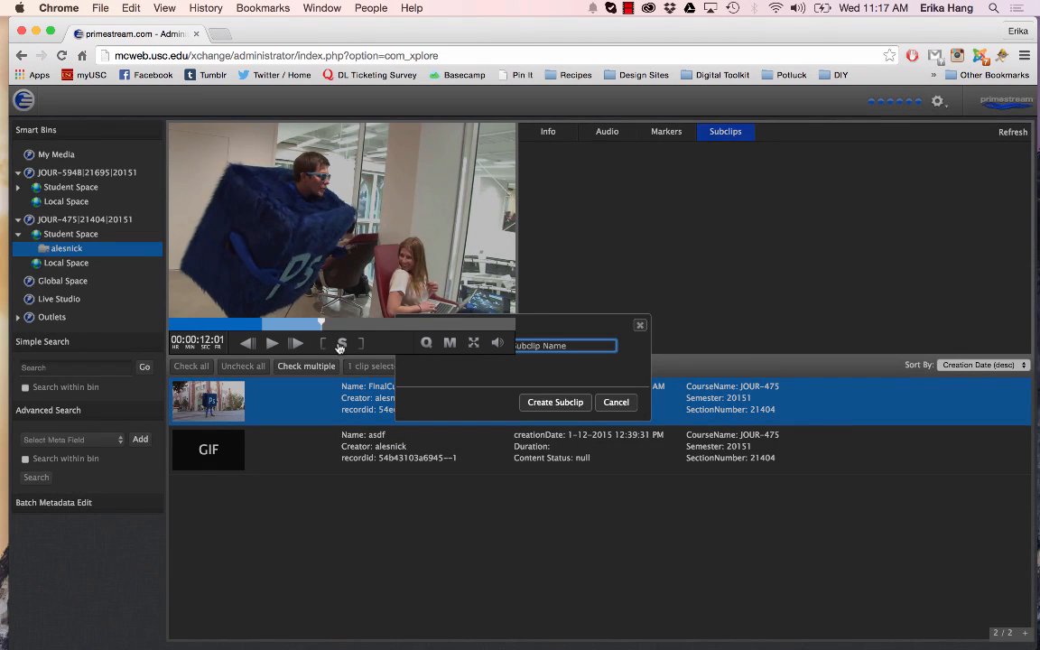
pyautogui.moveTo(569, 322); pyautogui.dragTo(717, 324)
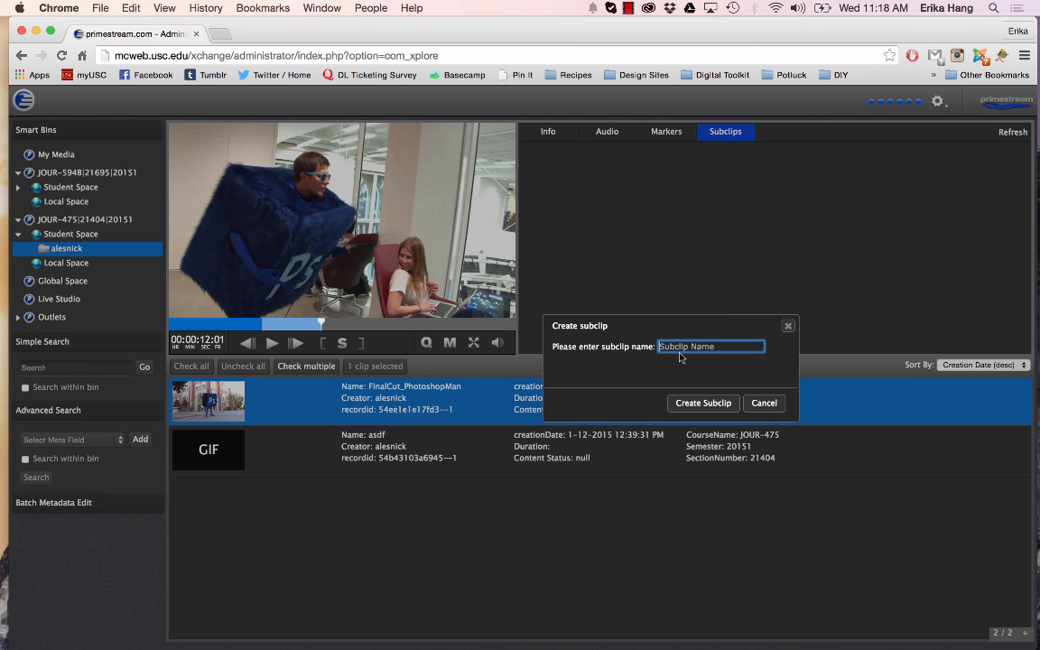
pyautogui.write('Girl')
pyautogui.click(702, 403)
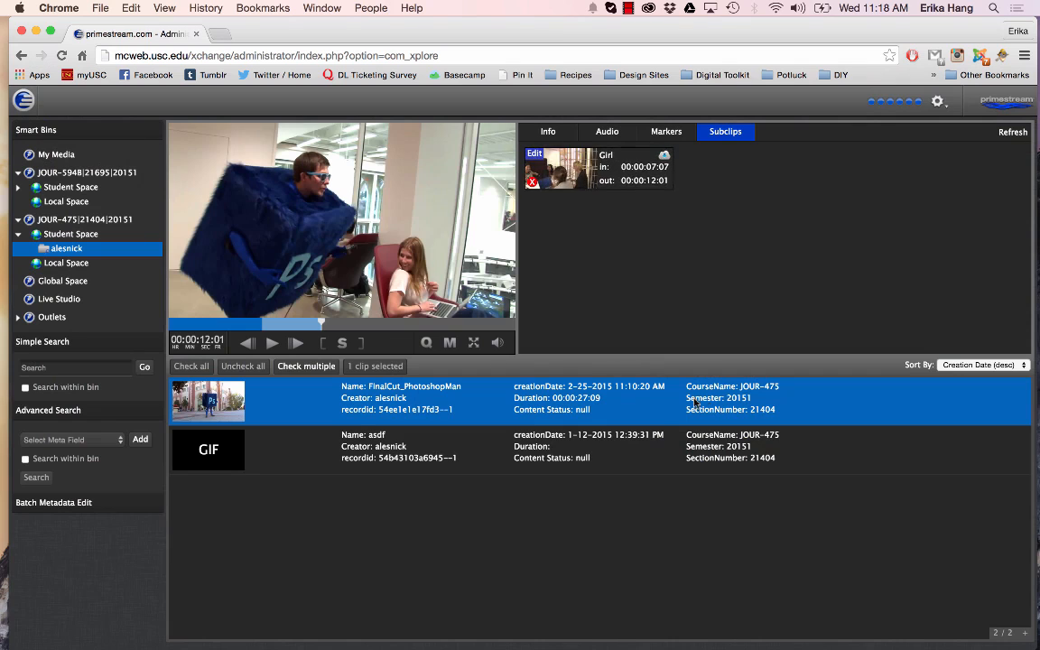
# Create a second subclip named "Girl #2" spanning about 00:00:14:02 to 00:00:19:03
pyautogui.click(333, 324)
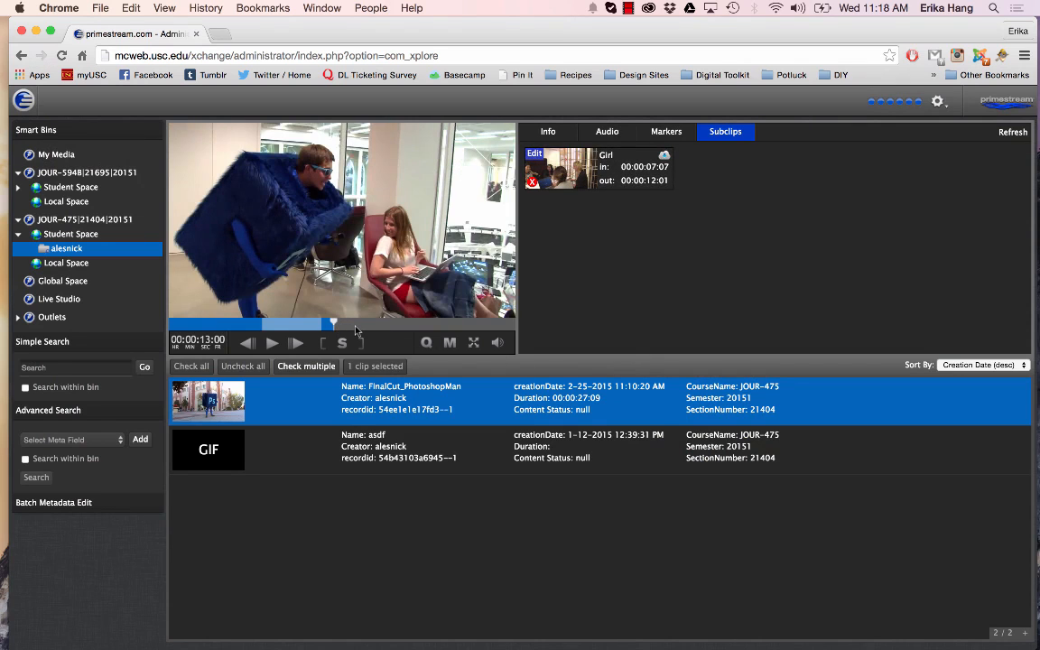
pyautogui.click(348, 322)
pyautogui.press('i')
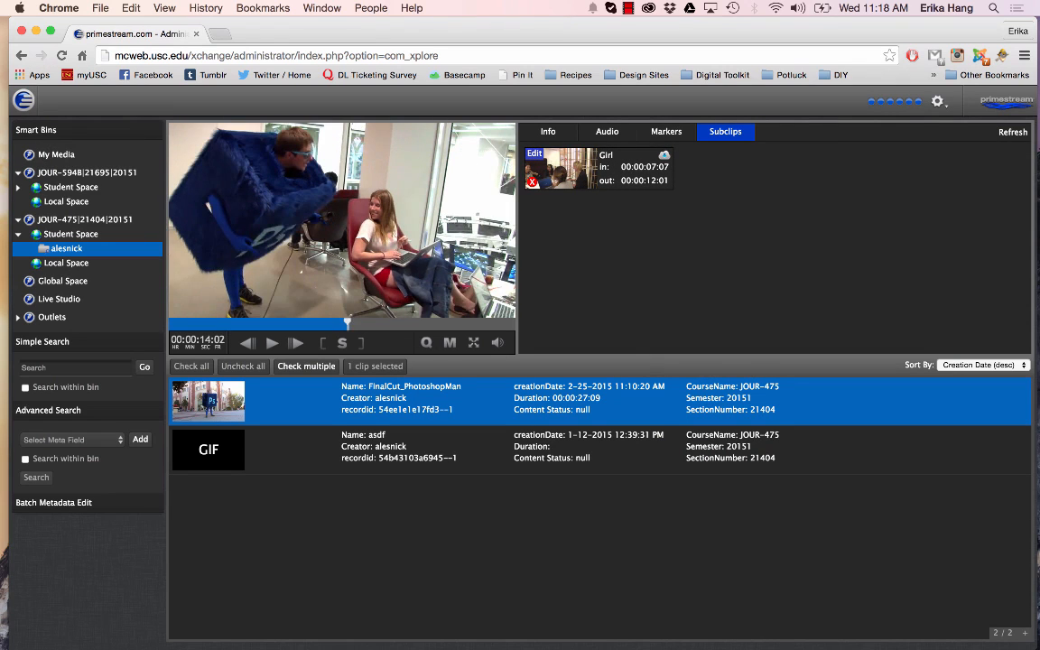
pyautogui.click(410, 323)
pyautogui.press('o')
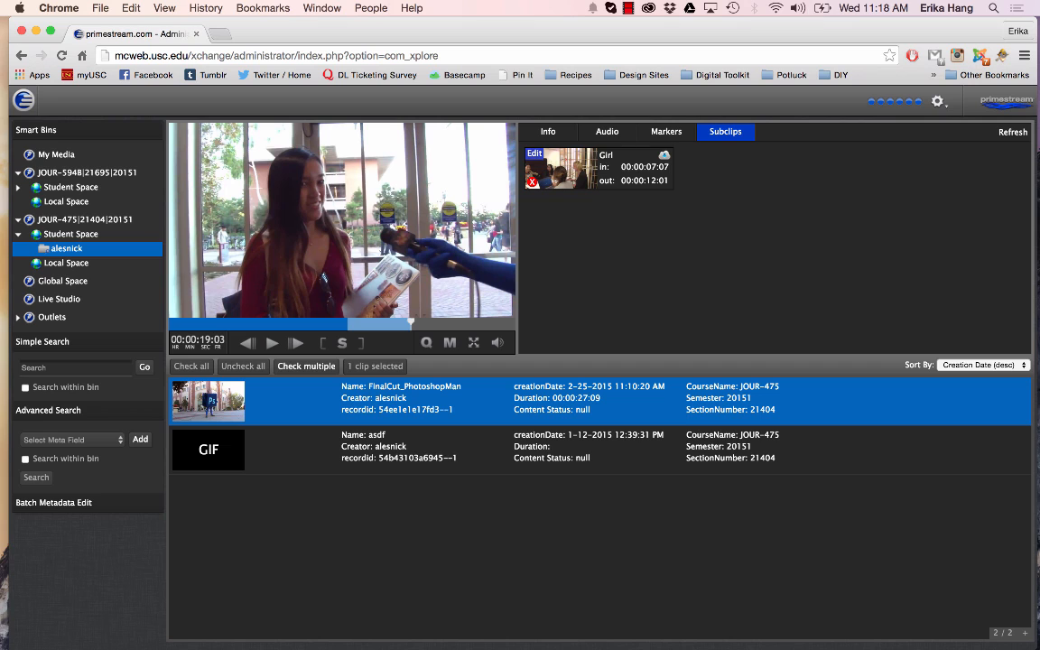
pyautogui.press('s')
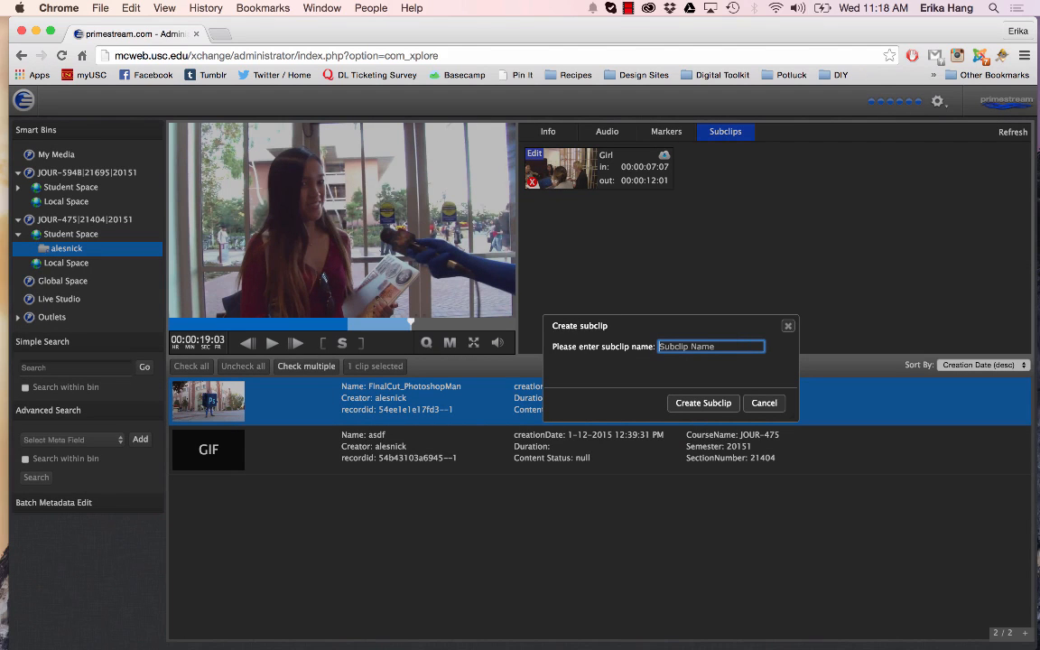
pyautogui.write('Girl #2')
pyautogui.click(703, 403)
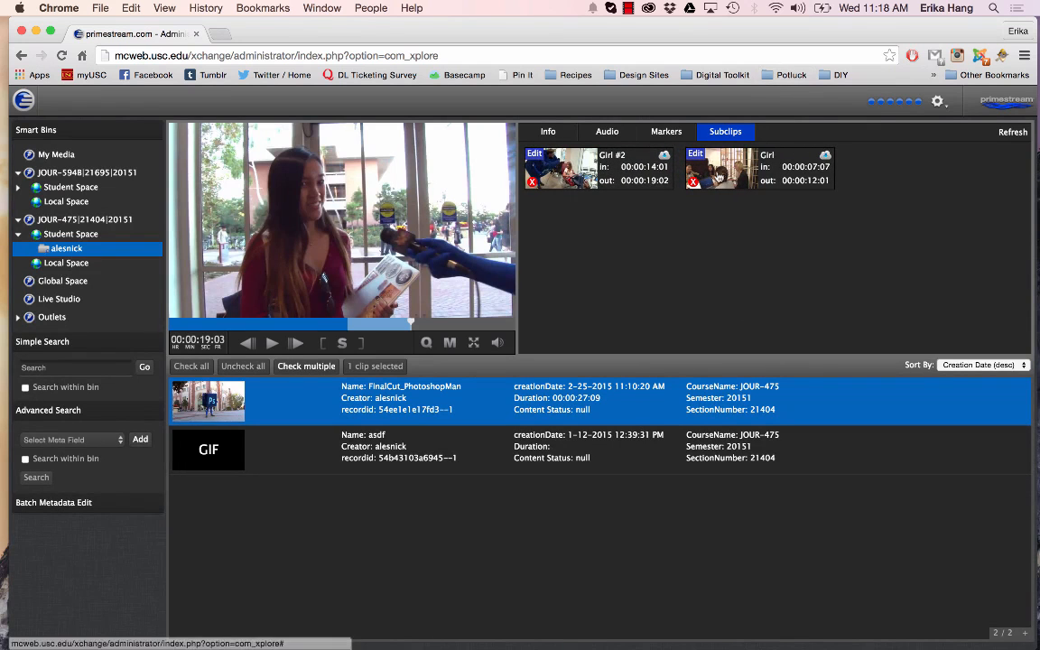
# Load the Girl #2 subclip, view its student metadata form with the Description field enlarged, and close the form
pyautogui.click(557, 174)
pyautogui.click(557, 174)
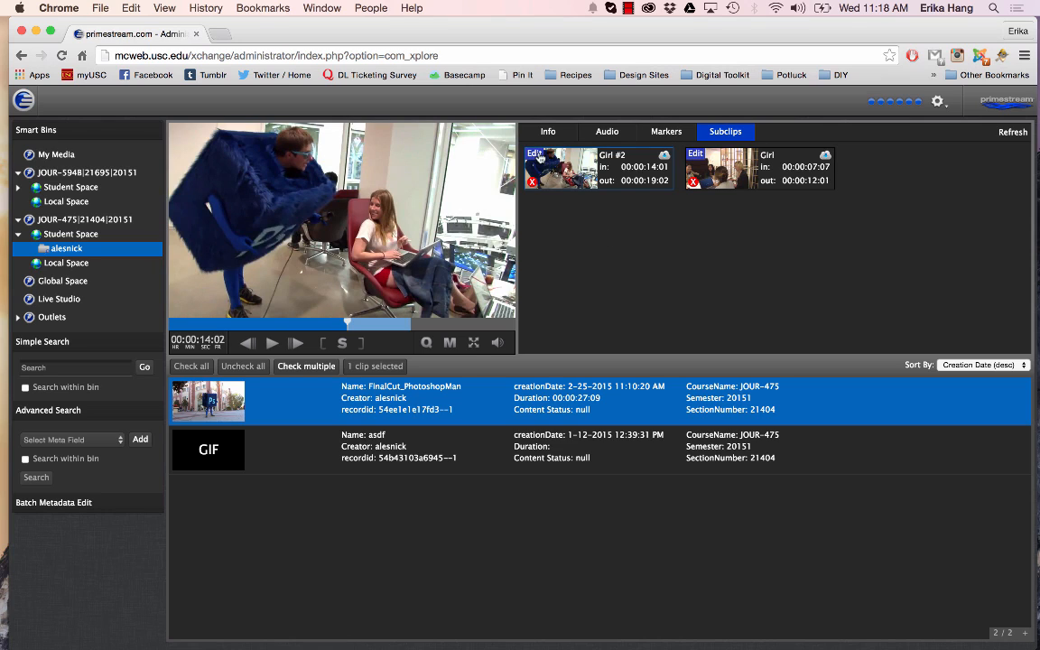
pyautogui.click(539, 156)
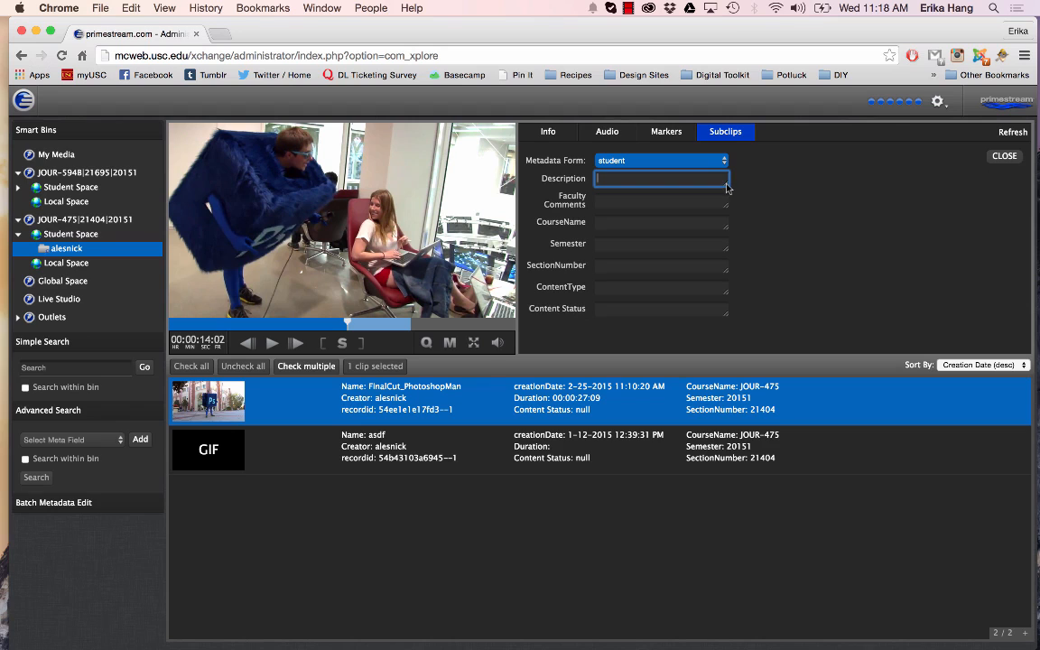
pyautogui.moveTo(727, 185); pyautogui.dragTo(727, 256)
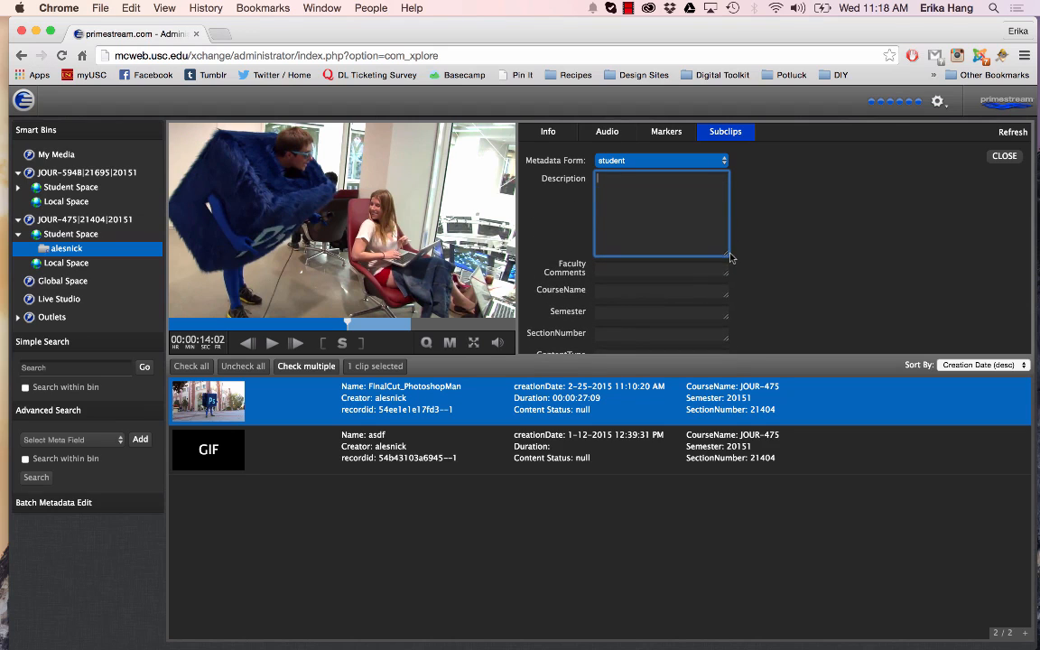
pyautogui.click(1005, 157)
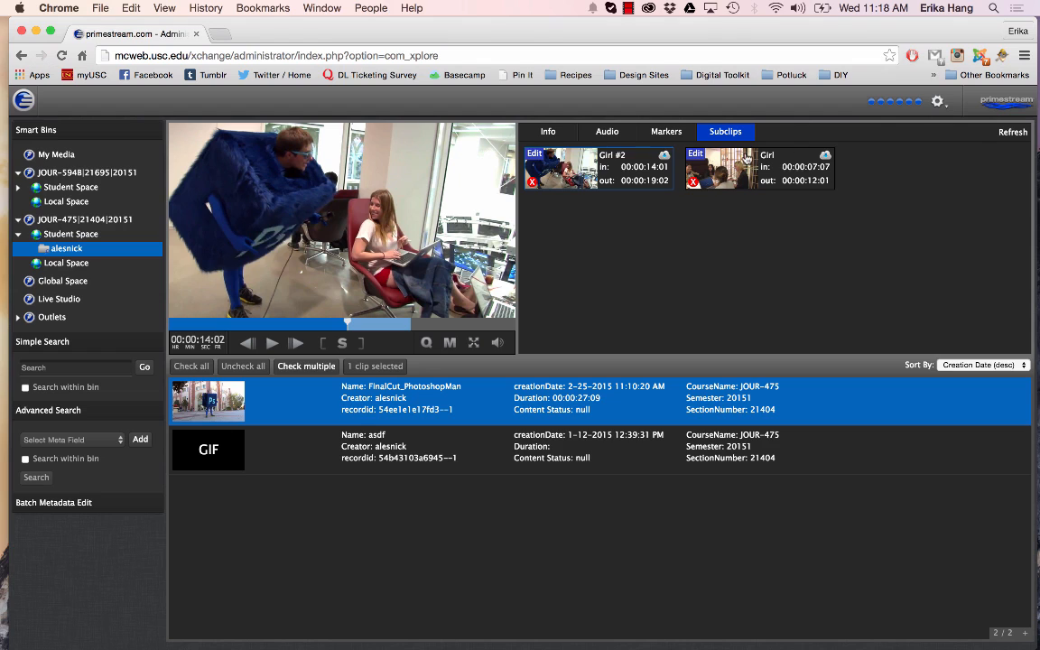
# Show the download options for the Girl #2 subclip, choose Original quality, and dismiss them without downloading
pyautogui.click(665, 157)
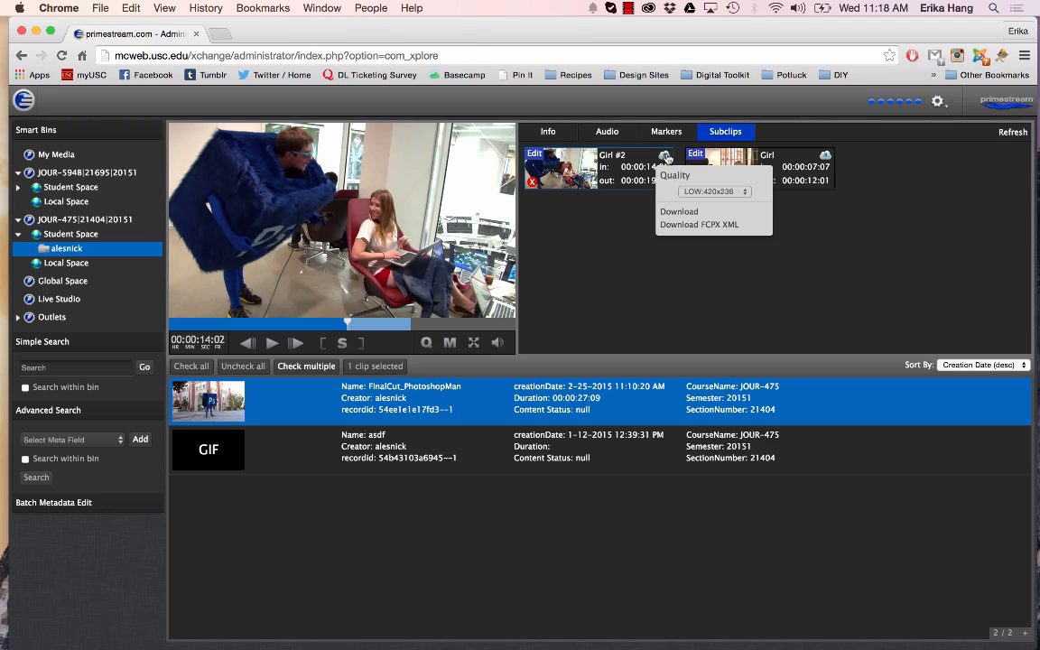
pyautogui.click(690, 192)
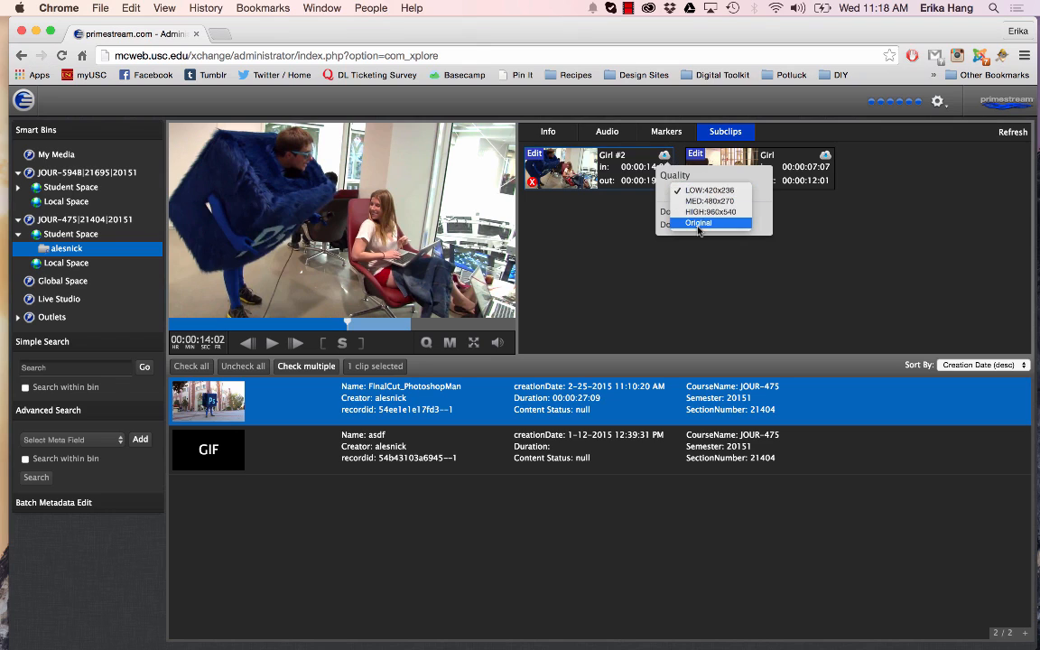
pyautogui.click(697, 224)
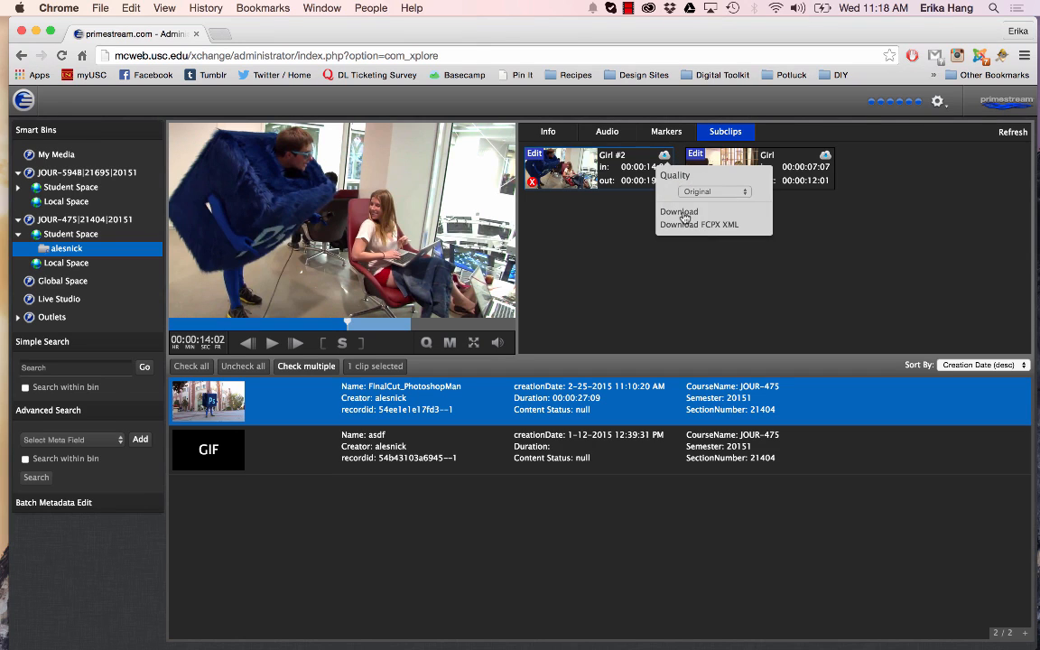
pyautogui.click(590, 241)
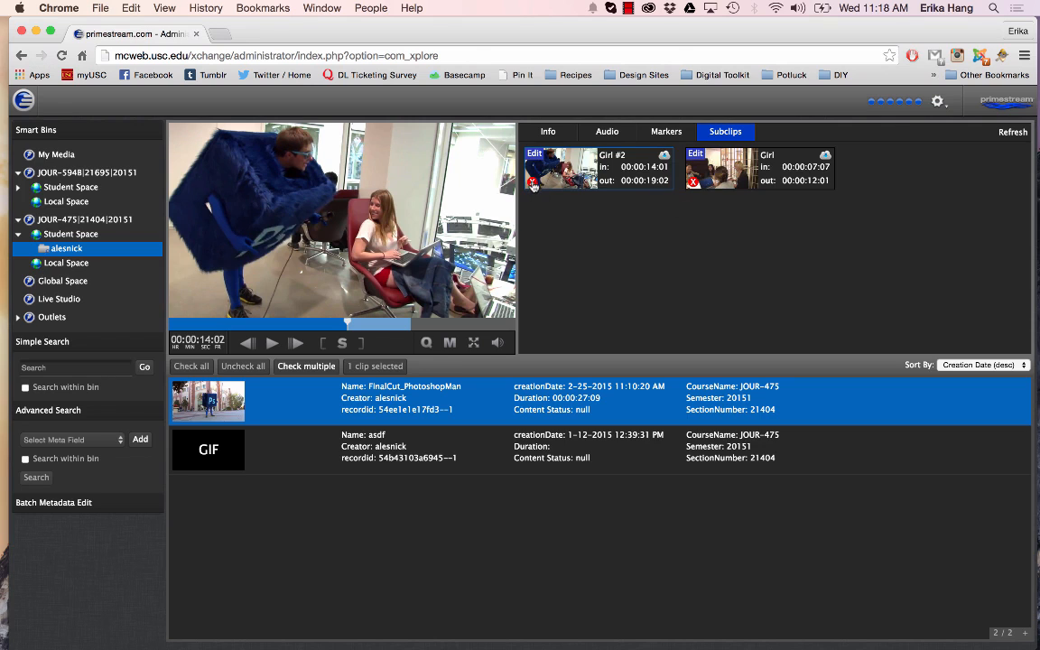
# Download the full FinalCut_PhotoshopMan media clip in Original quality from its info view
pyautogui.click(553, 131)
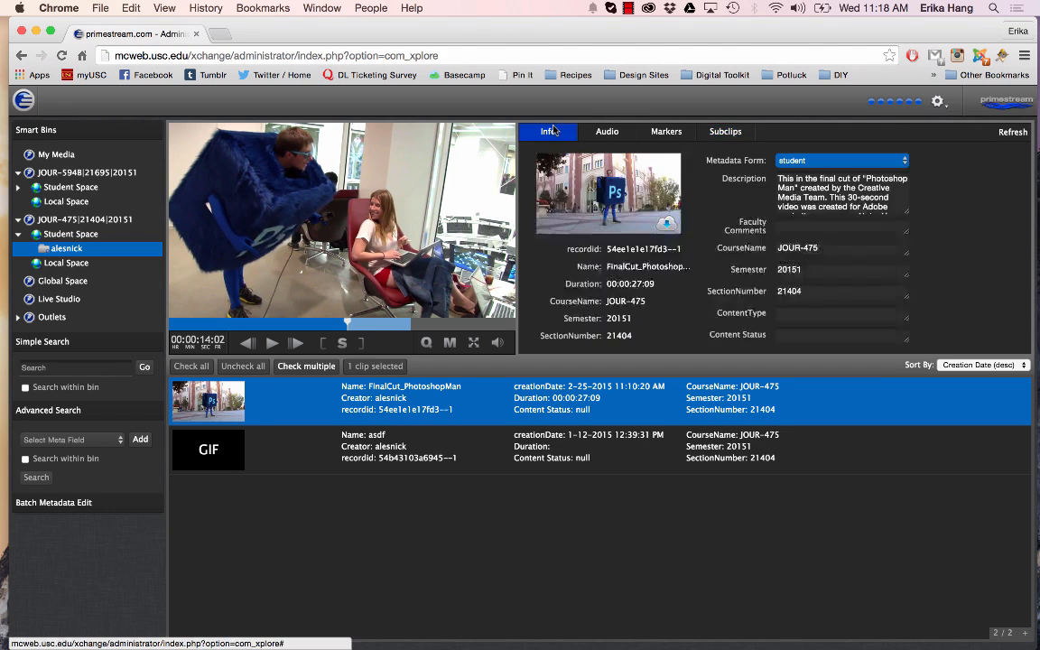
pyautogui.click(667, 224)
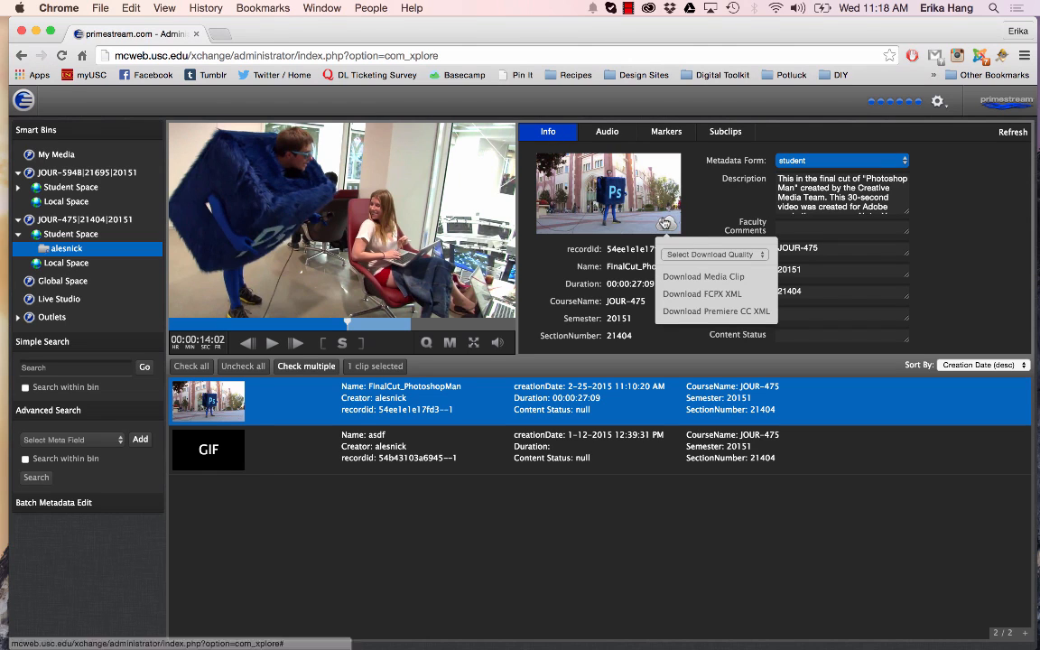
pyautogui.click(673, 255)
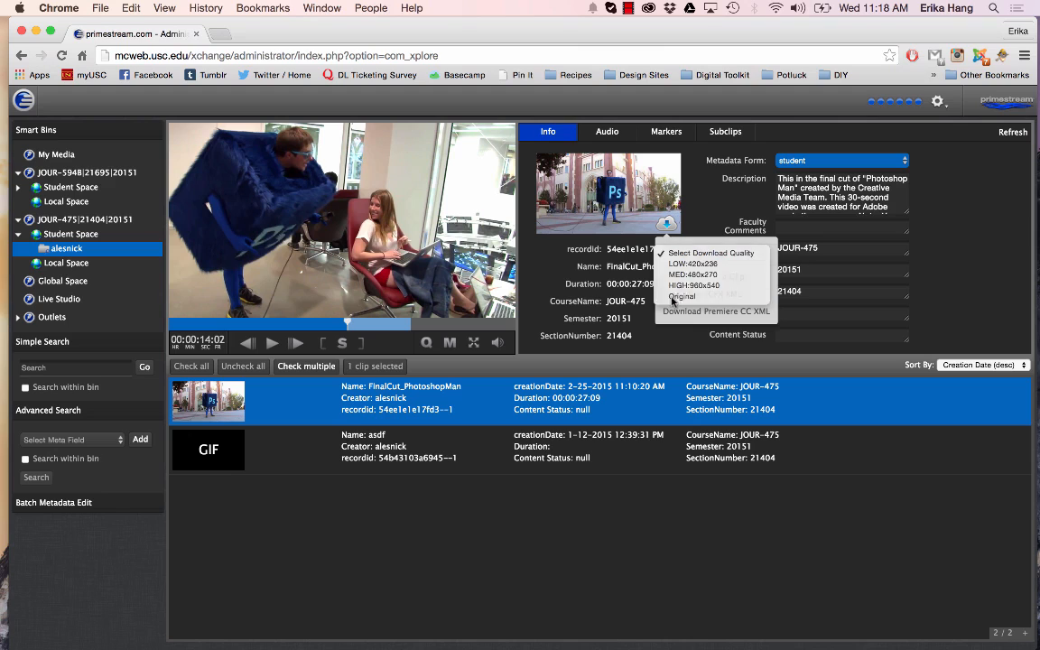
pyautogui.click(681, 296)
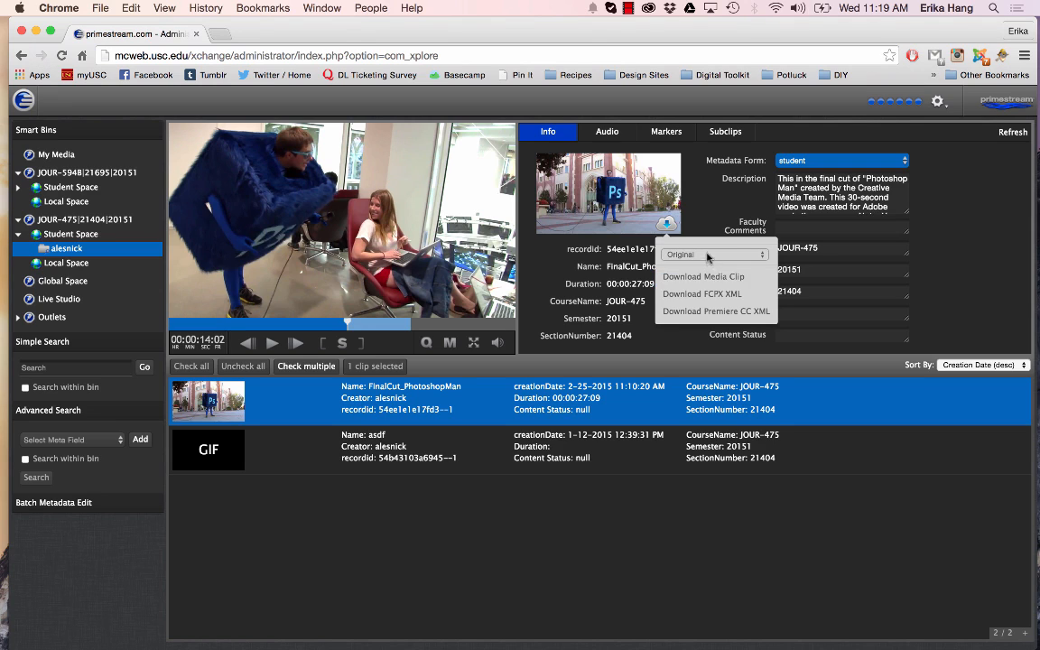
pyautogui.click(704, 278)
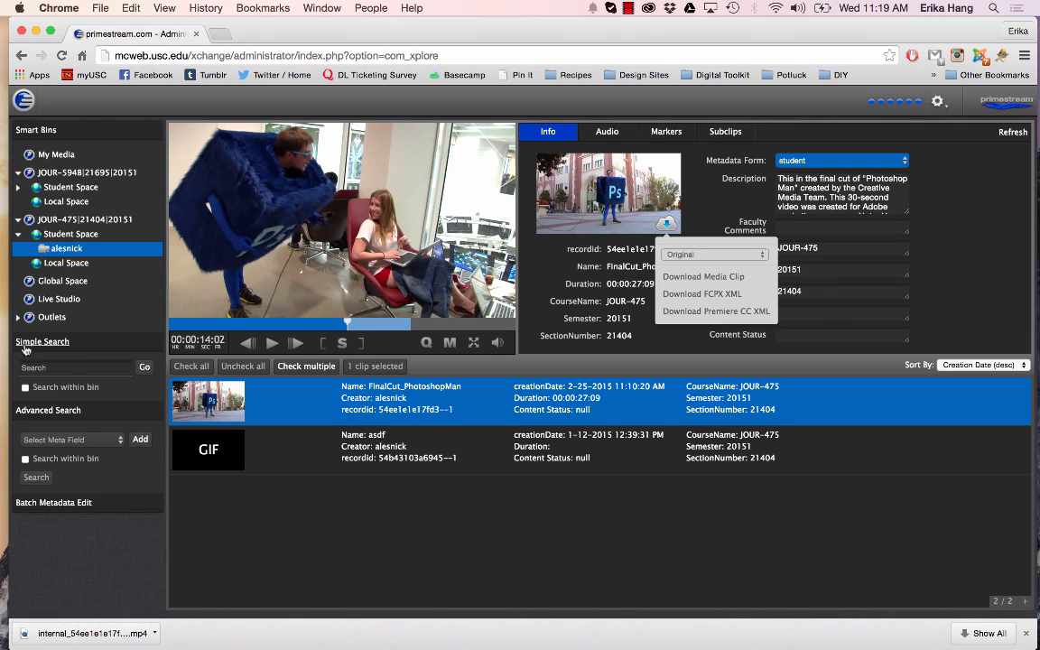
# Run a simple search for "photoshop" and look through the matching clips
pyautogui.click(73, 369)
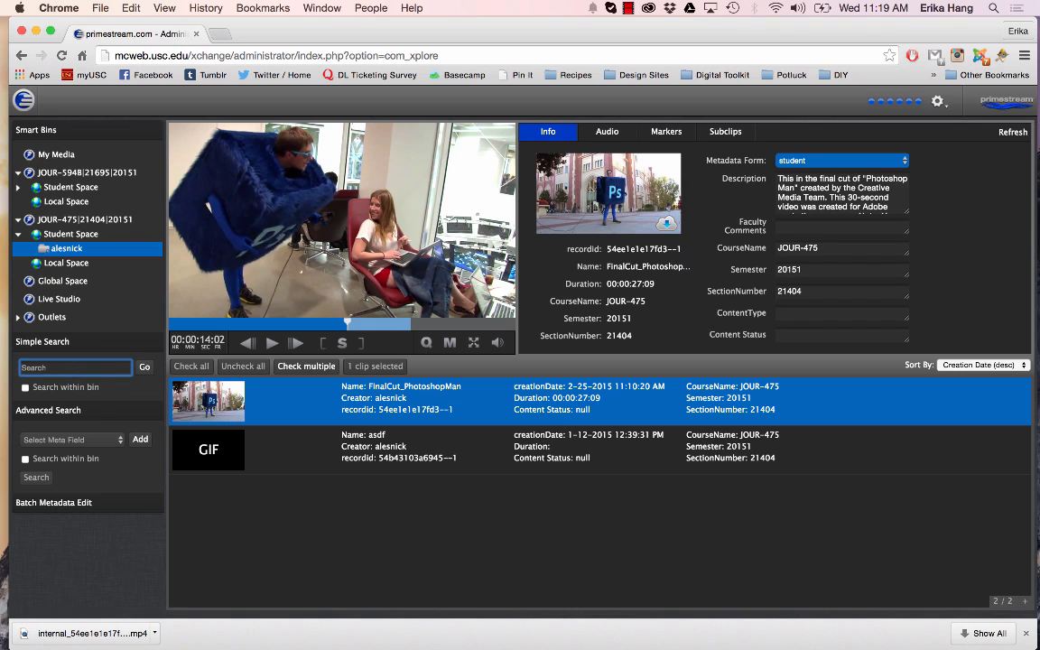
pyautogui.write('photoshopm')
pyautogui.press('Return')
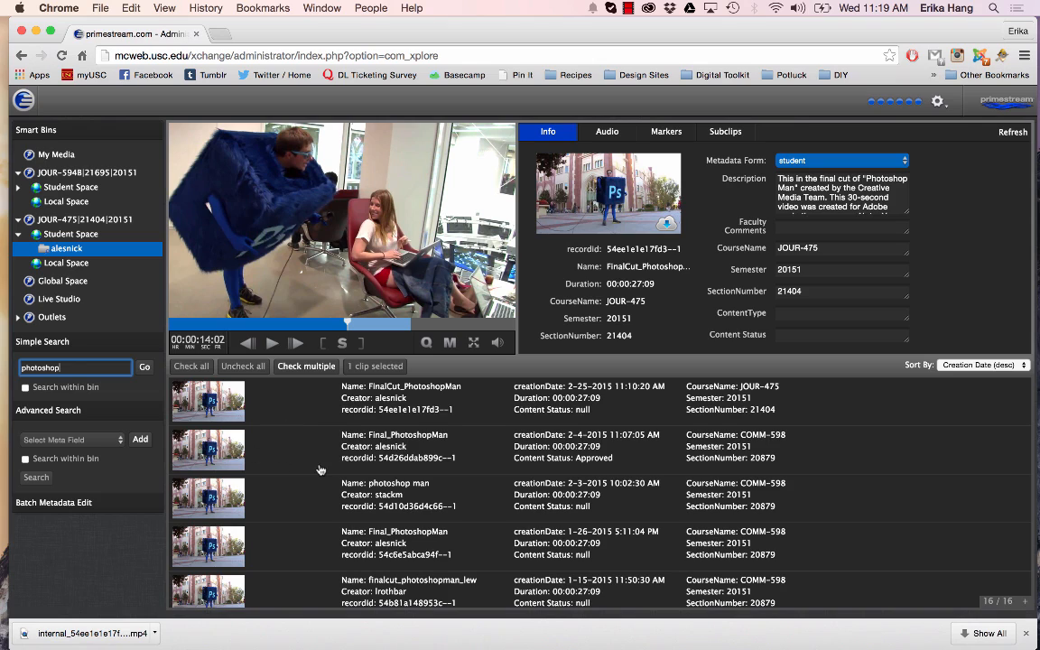
pyautogui.scroll(-1, 321, 469)
pyautogui.scroll(-5, 320, 469)
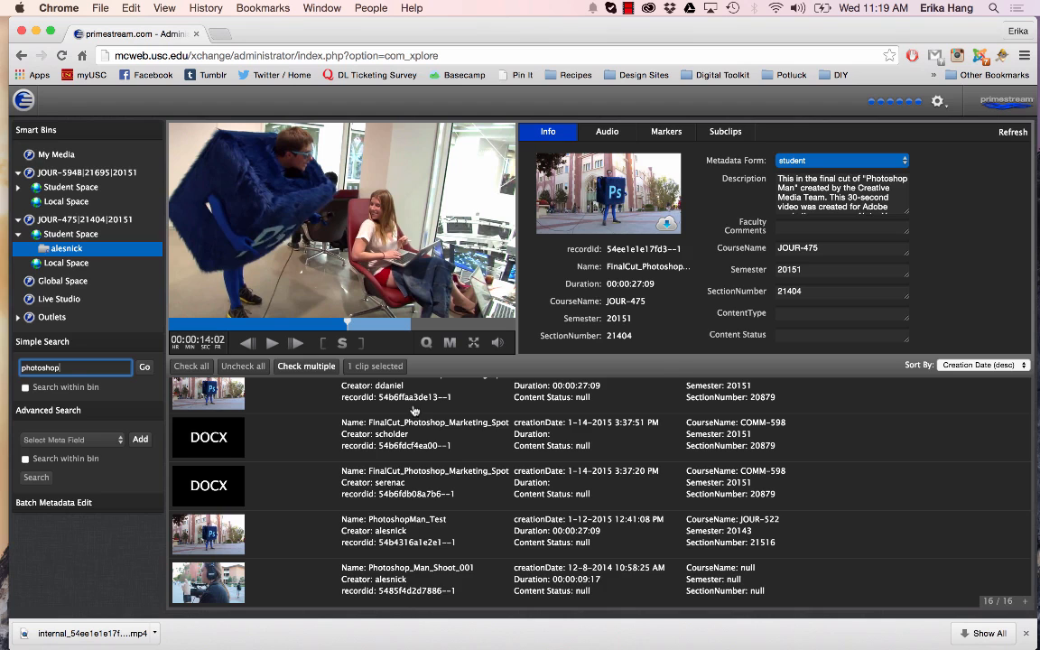
pyautogui.scroll(10, 406, 422)
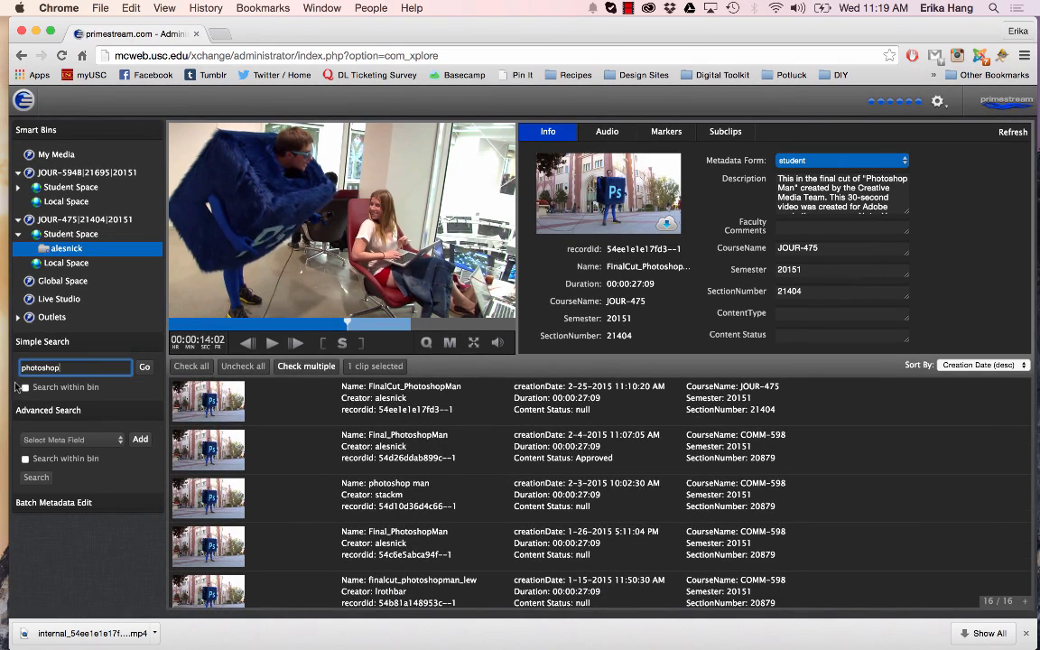
# Limit the simple search to the selected bin, and select the Student Space and Local Space of course JOUR-594B in turn
pyautogui.click(25, 387)
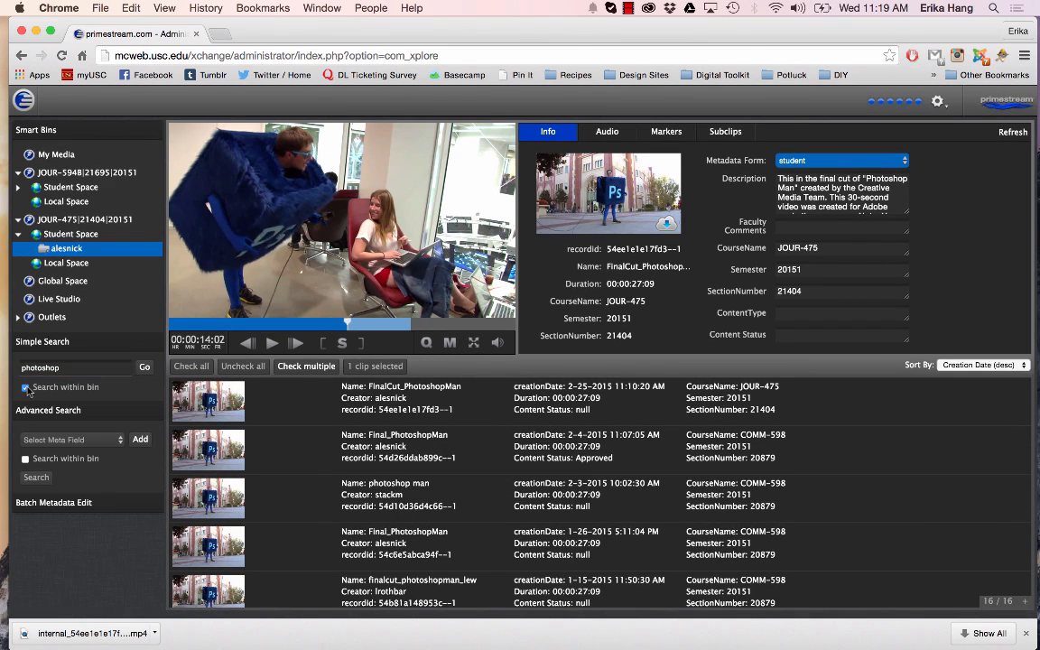
pyautogui.click(65, 187)
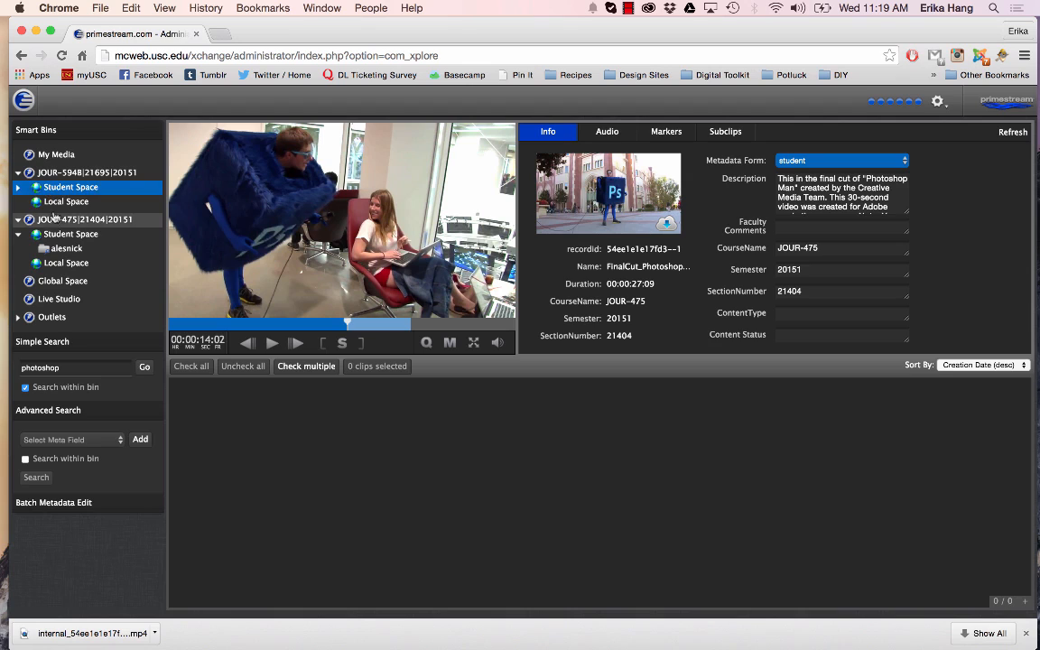
pyautogui.click(55, 203)
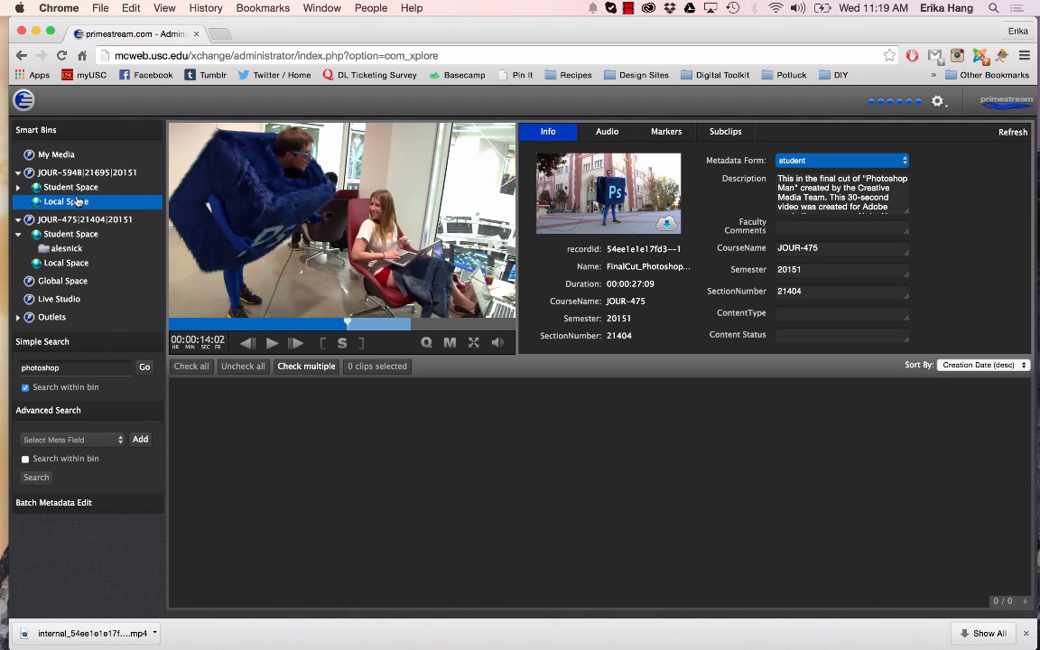
pyautogui.click(26, 388)
# Add Description as a metadata field to the advanced search and make its text box ready for entry
pyautogui.click(55, 442)
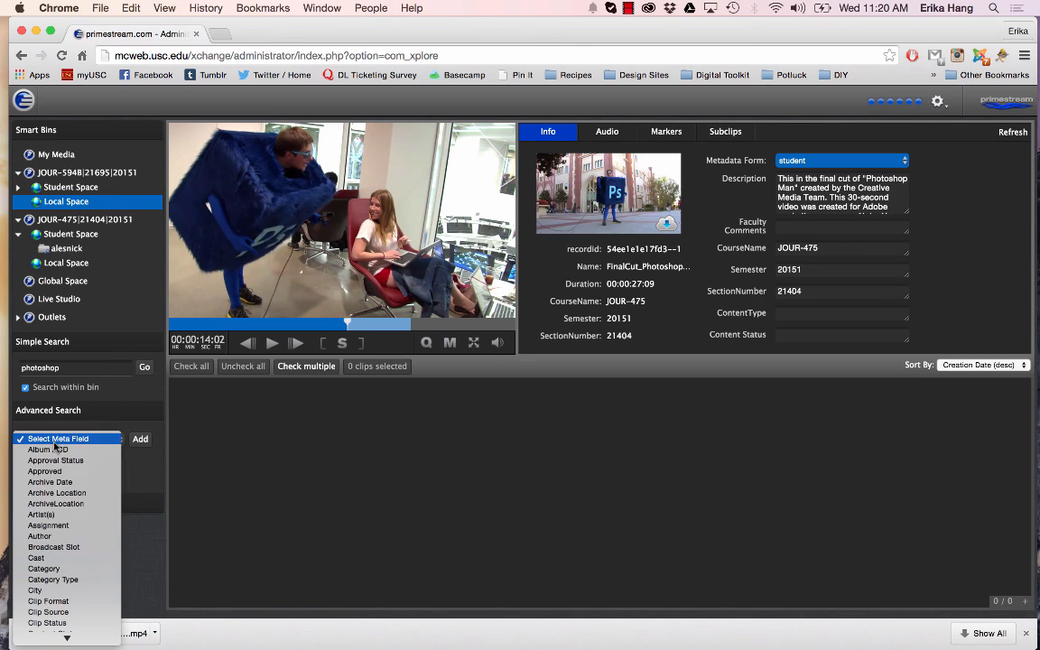
pyautogui.scroll(-10, 72, 451)
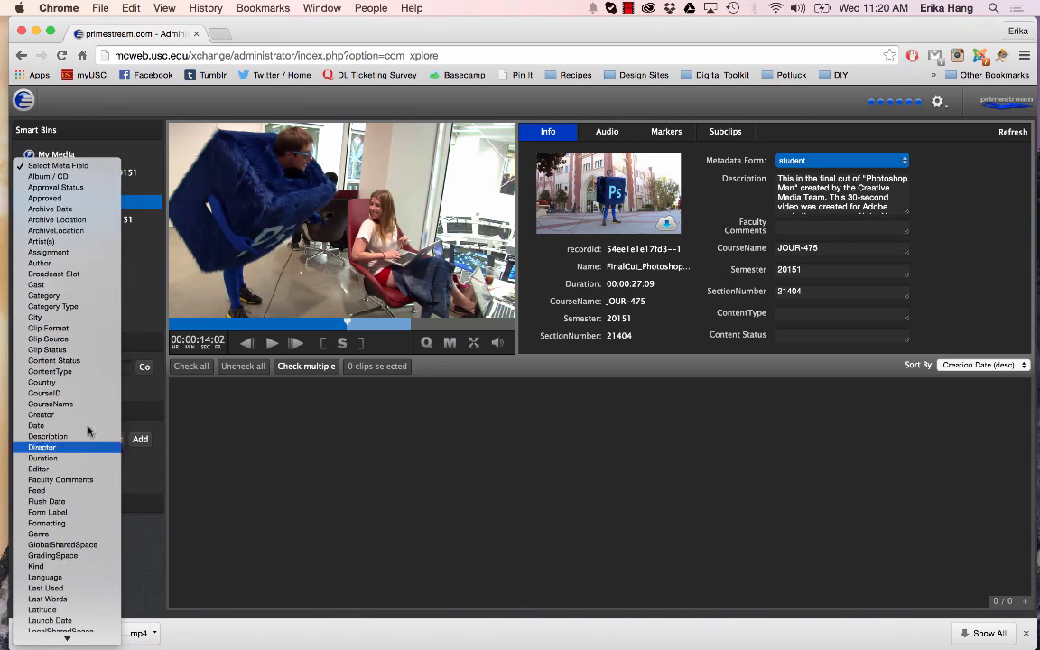
pyautogui.scroll(-5, 65, 521)
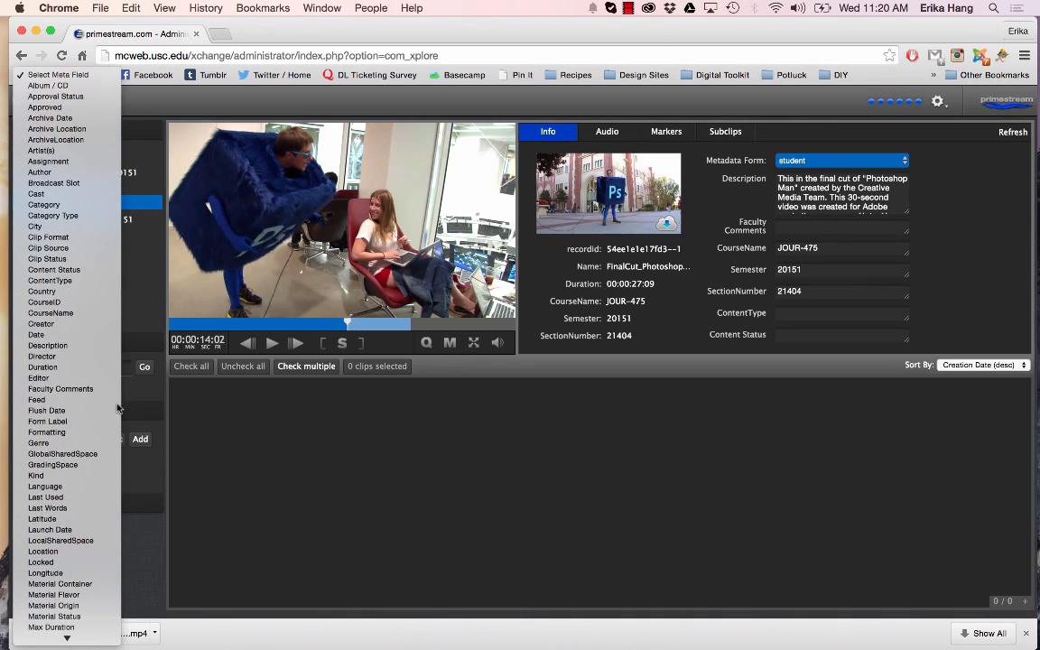
pyautogui.click(54, 346)
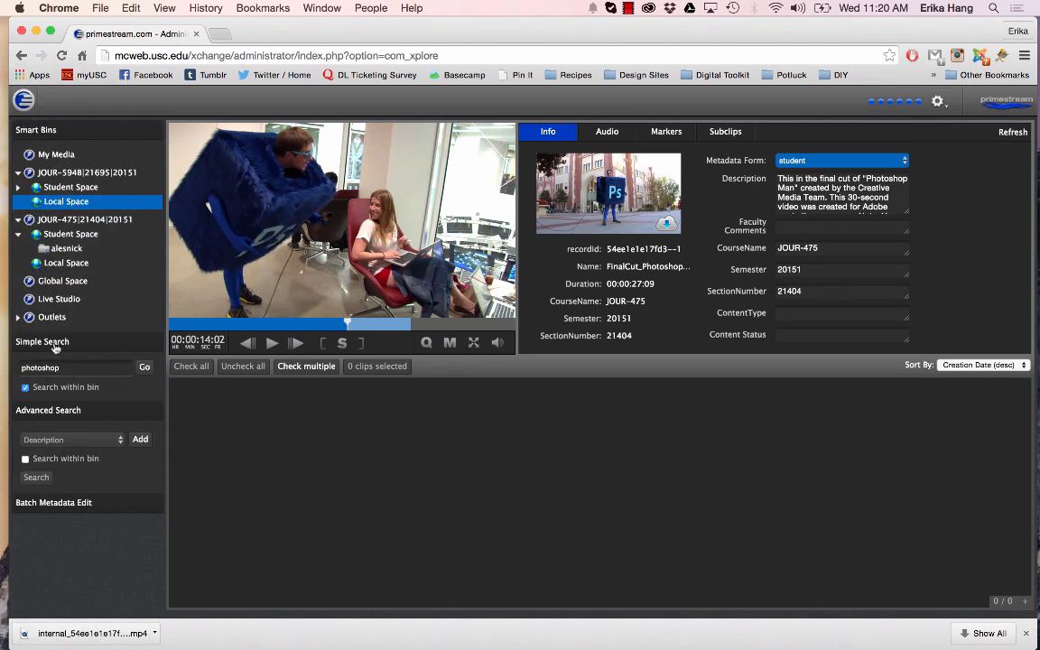
pyautogui.click(141, 440)
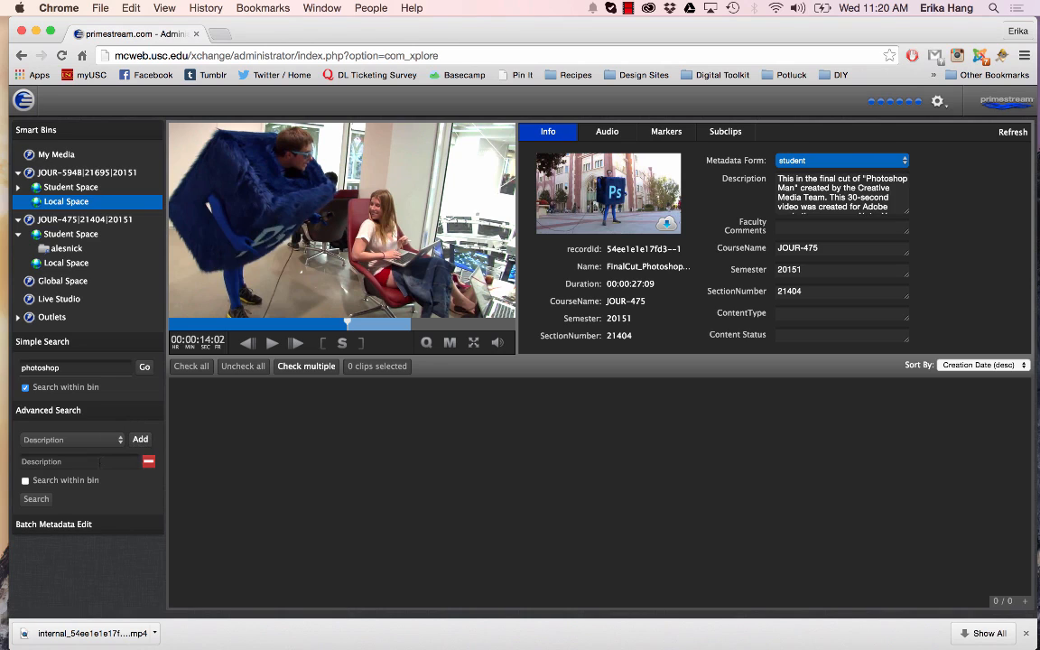
pyautogui.click(100, 461)
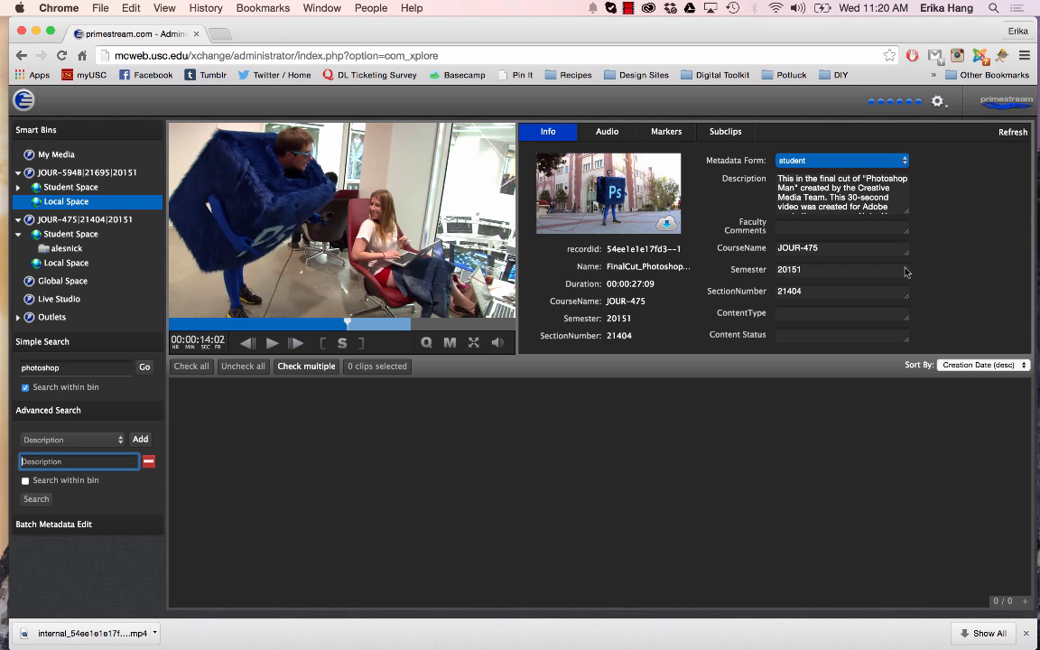
# Open annenbergdl.org in a new browser tab and go to its Xchange tutorials category
pyautogui.press('super+t')
pyautogui.write('annenbergdl.or')
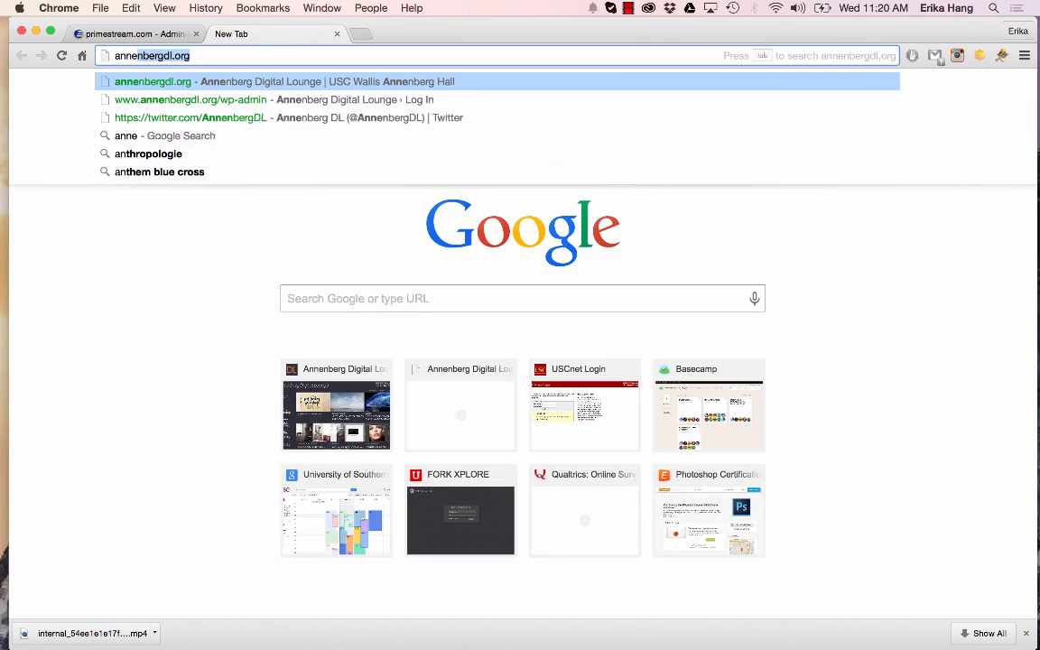
pyautogui.write('g')
pyautogui.press('Return')
pyautogui.moveTo(726, 172)
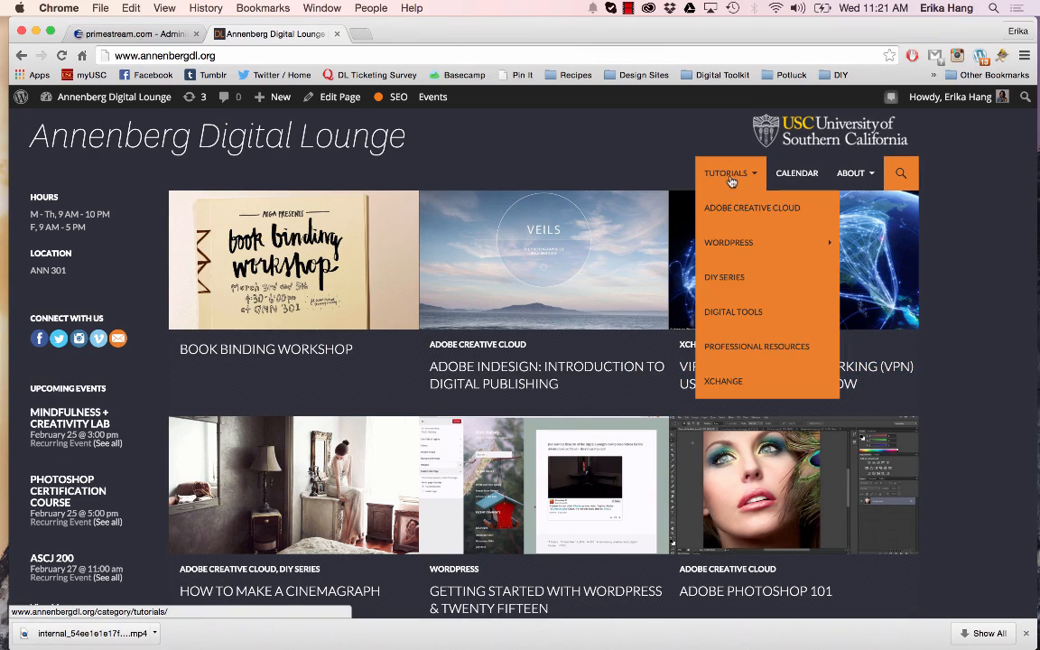
pyautogui.click(727, 381)
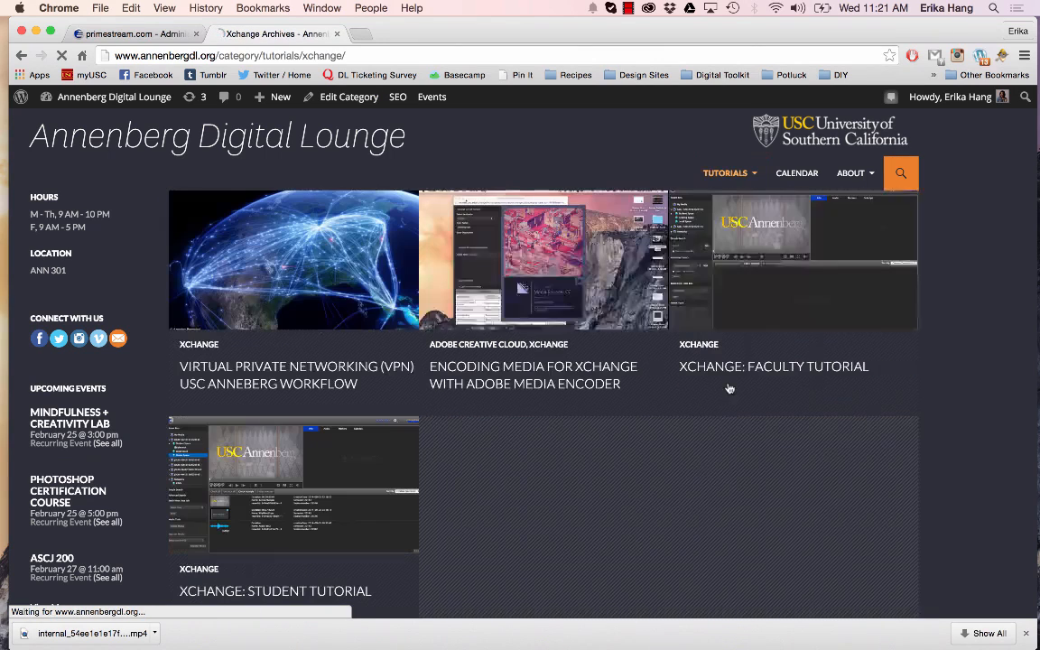